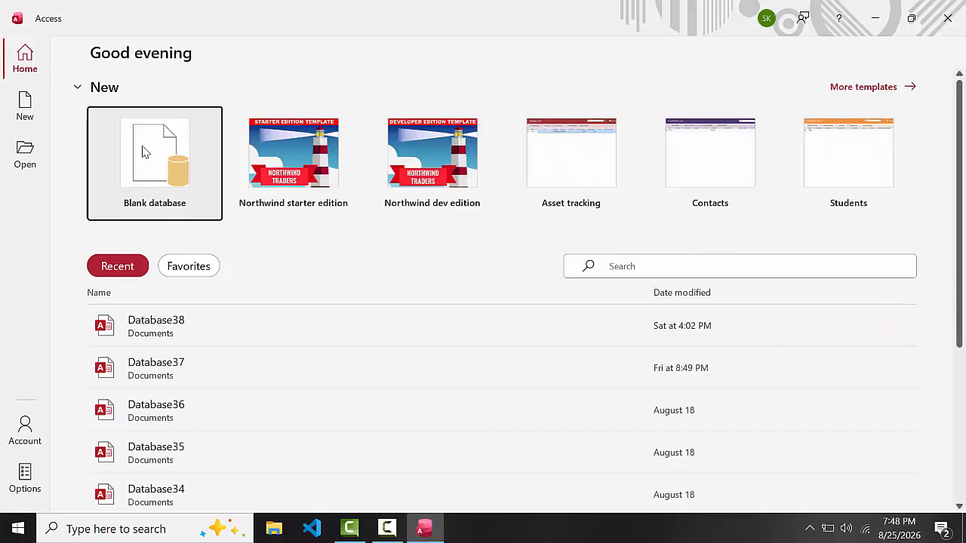
Create a blank database with the file name Database39 in the Documents folder.
click(145, 151)
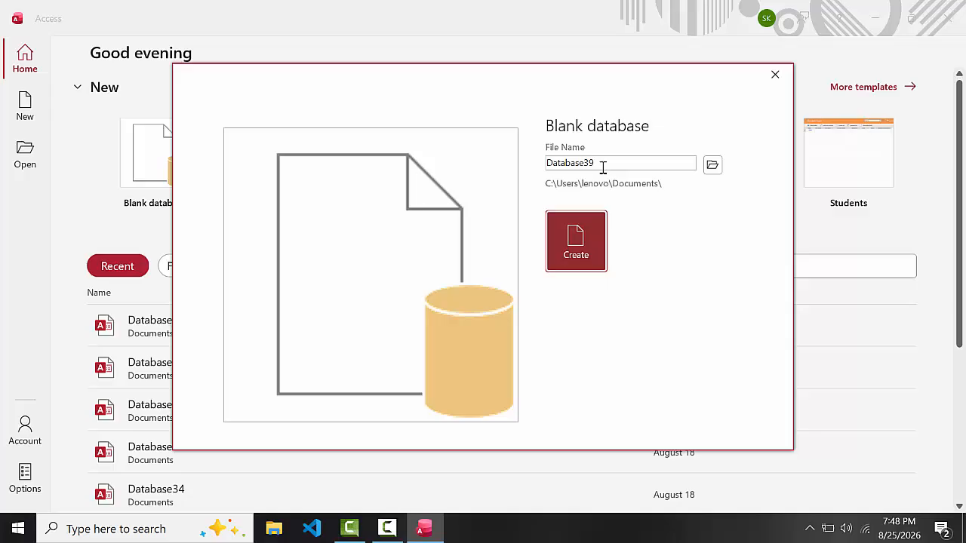
double_click(600, 163)
click(600, 163)
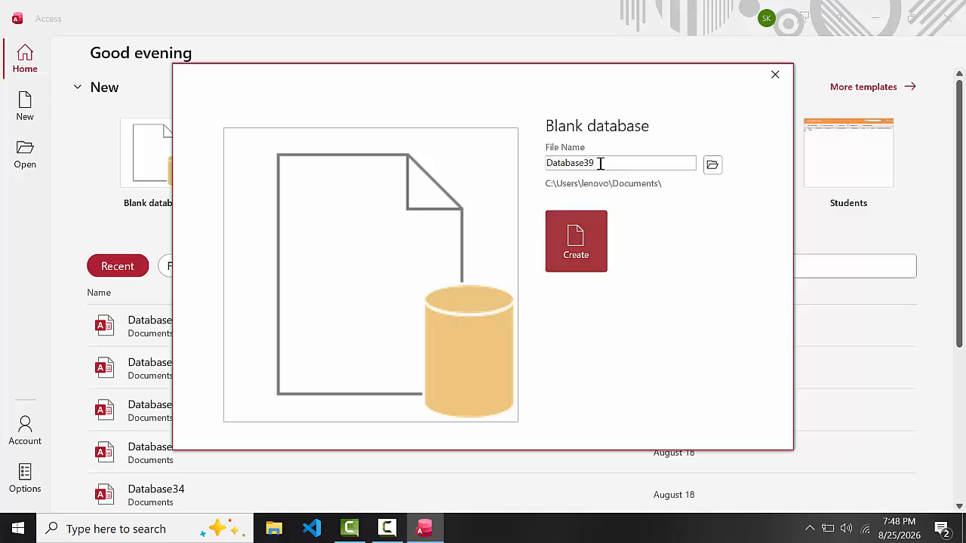
click(581, 236)
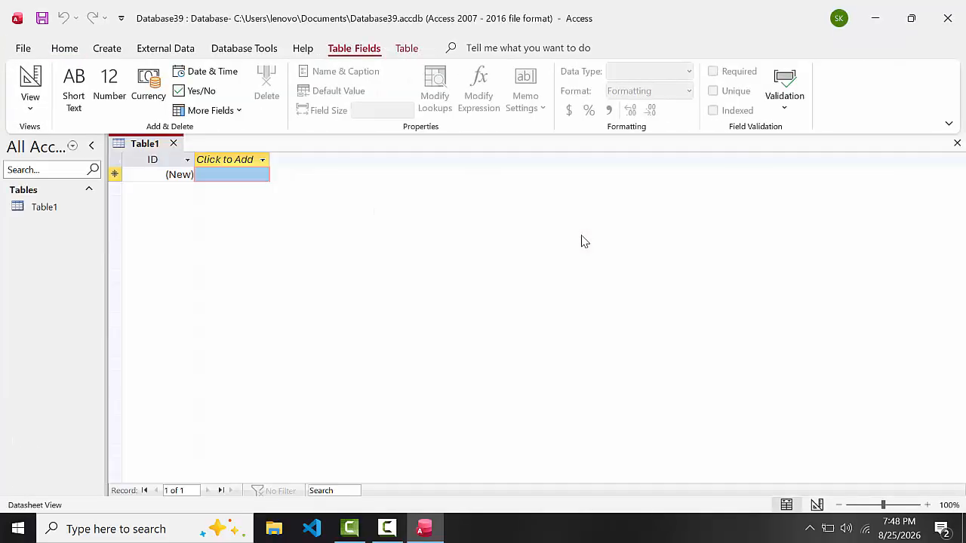
Switch the new table to Design View, saving it under the name CustomerT.
click(30, 107)
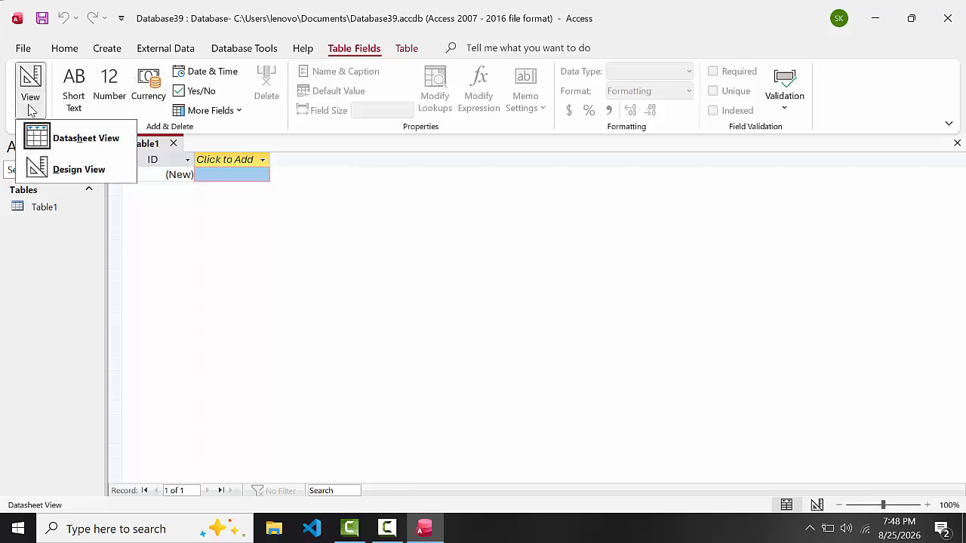
click(64, 172)
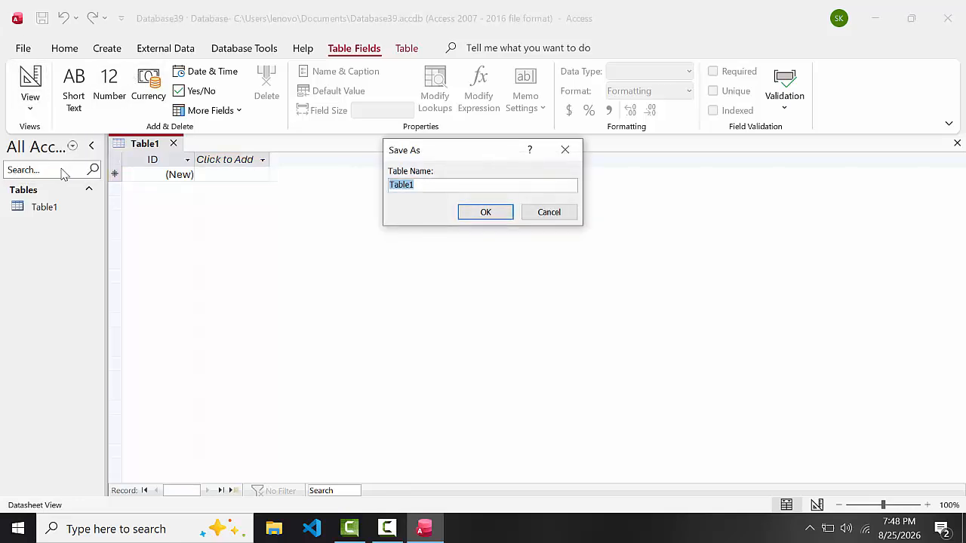
key(BackSpace)
key(Return)
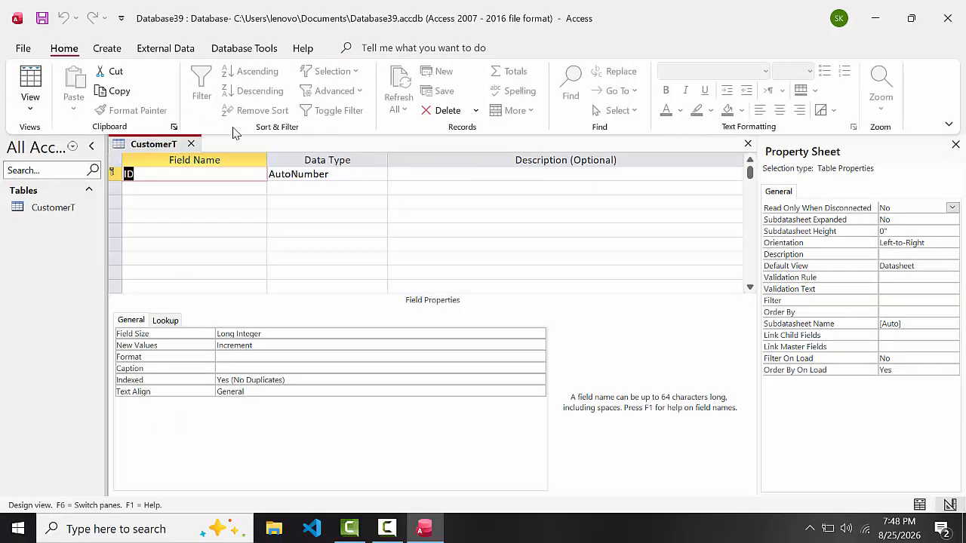
Rename the primary key field ID to Customer_id, keeping its AutoNumber data type.
click(163, 174)
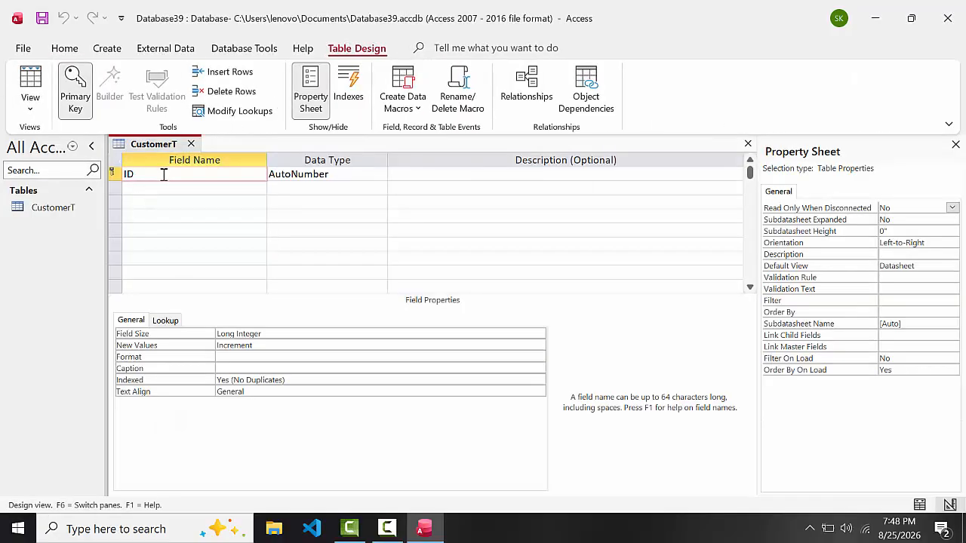
key(BackSpace)
key(BackSpace)
text(Custome)
Add a field named Name_of_Customer with the Short Text data type below Customer_id.
click(199, 186)
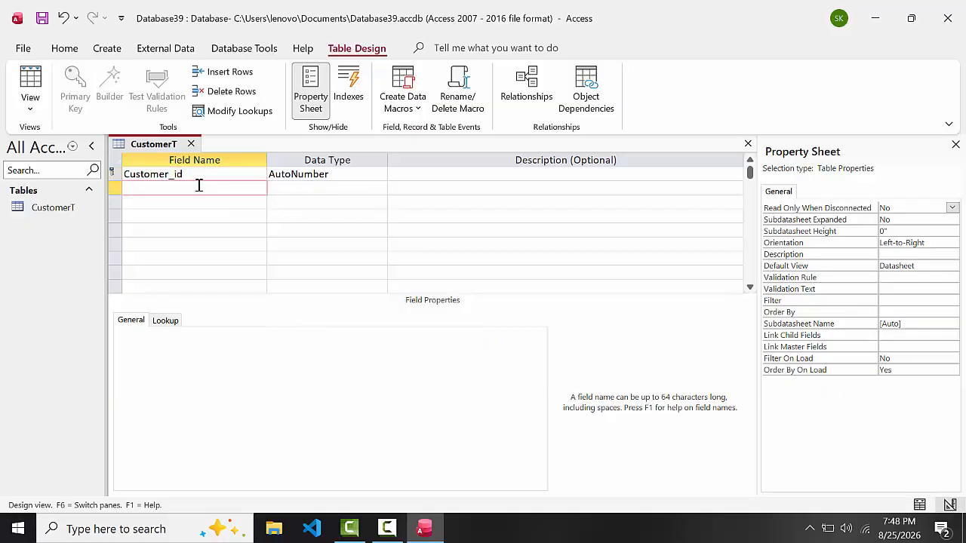
text(Name_of_Custome)
text(r)
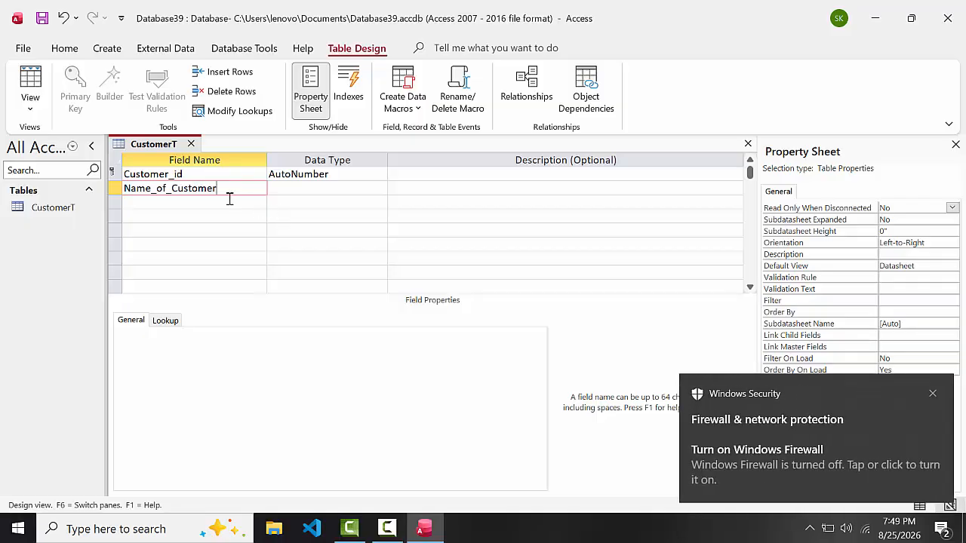
click(298, 188)
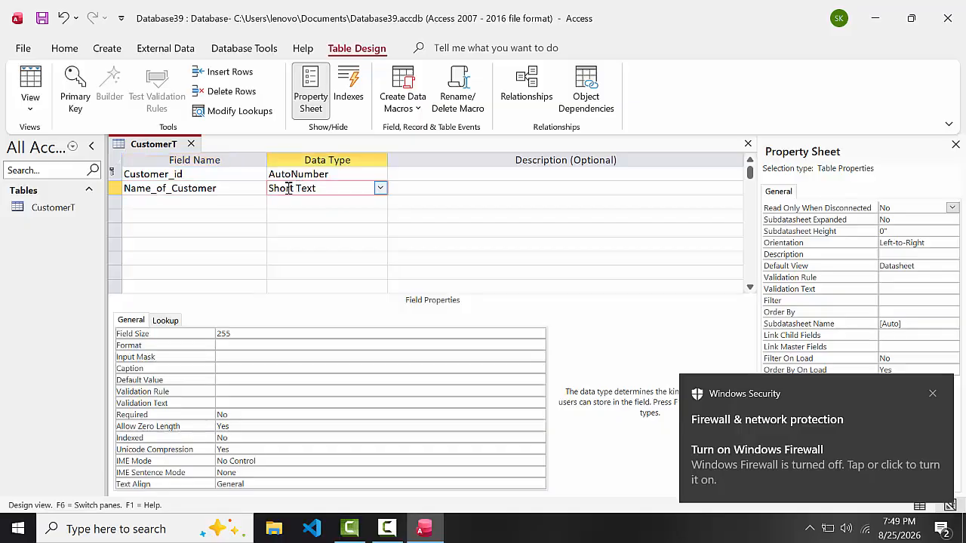
Add a field named Date, accept the reserved word, and set its data type to Date/Time.
click(206, 205)
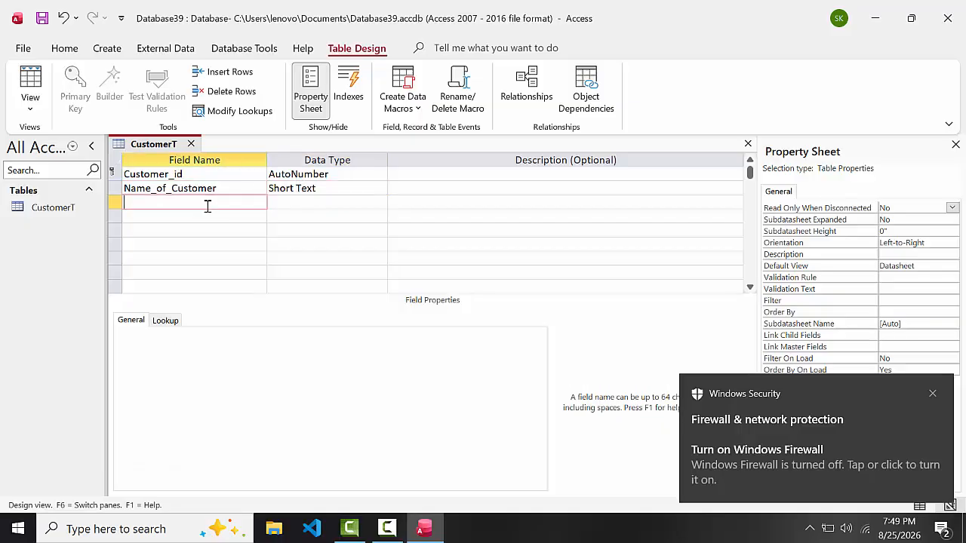
text(Date)
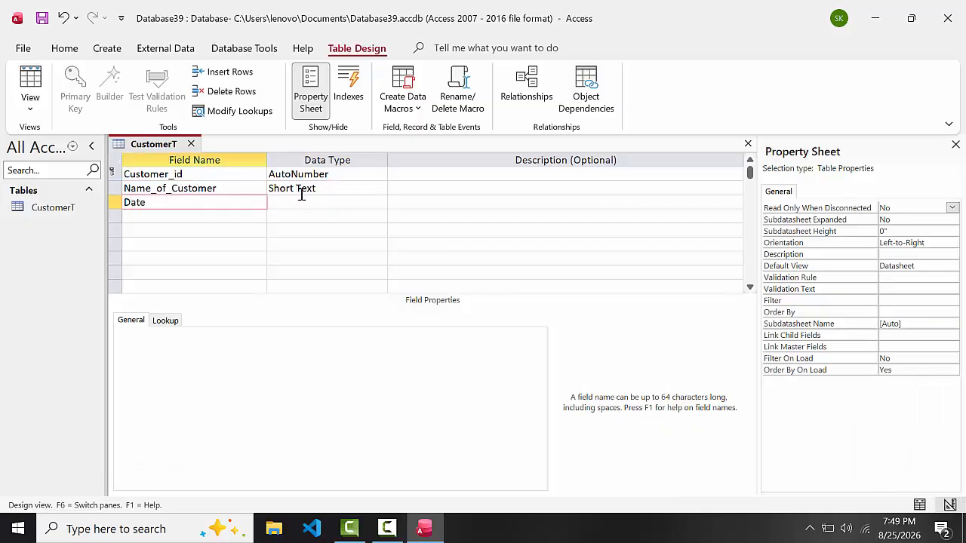
click(301, 196)
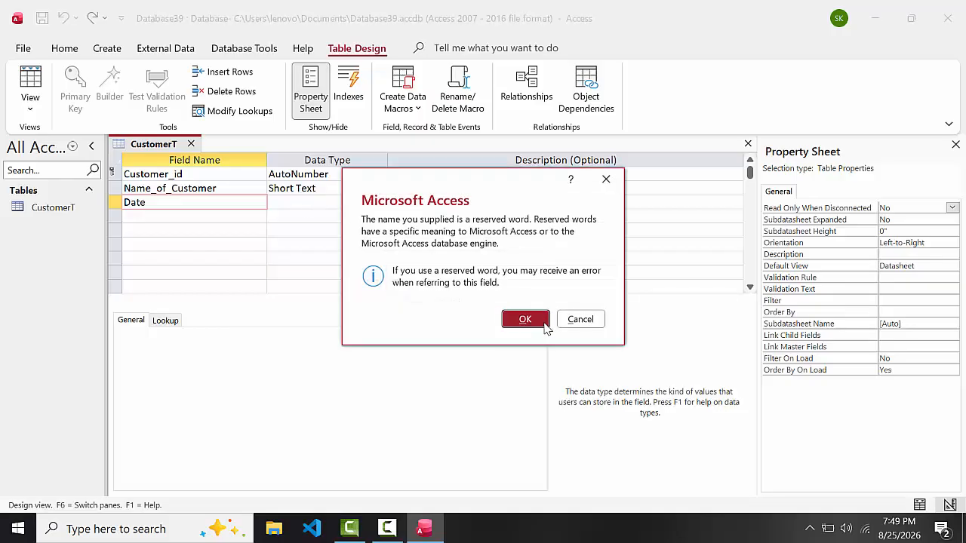
click(545, 324)
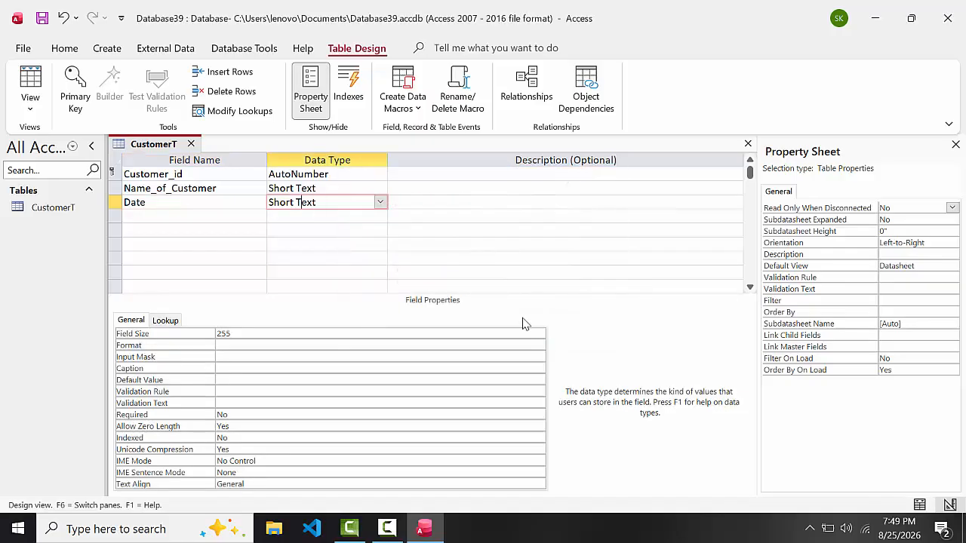
click(381, 202)
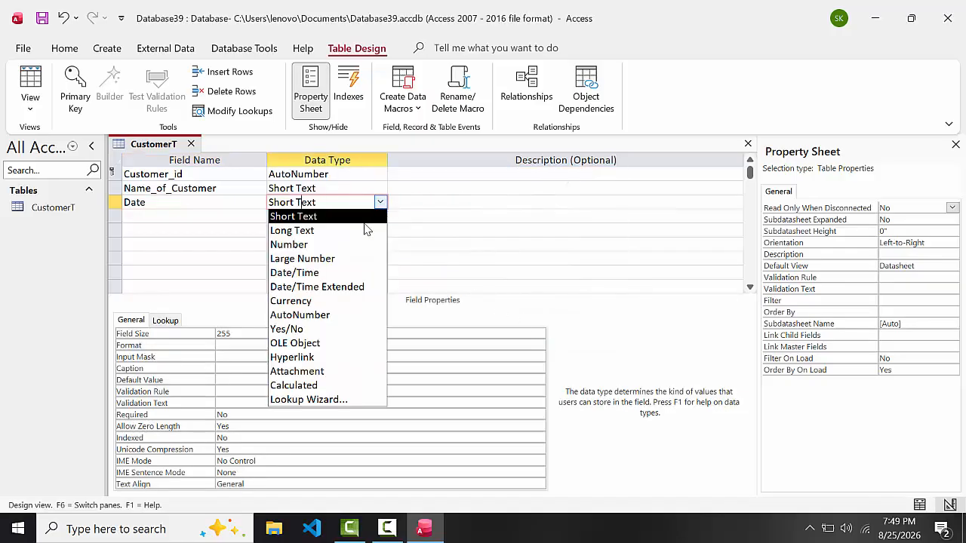
click(339, 274)
Save the table while switching to Datasheet View, and fit the Customer_id and Name_of_Customer columns to their headings.
click(30, 80)
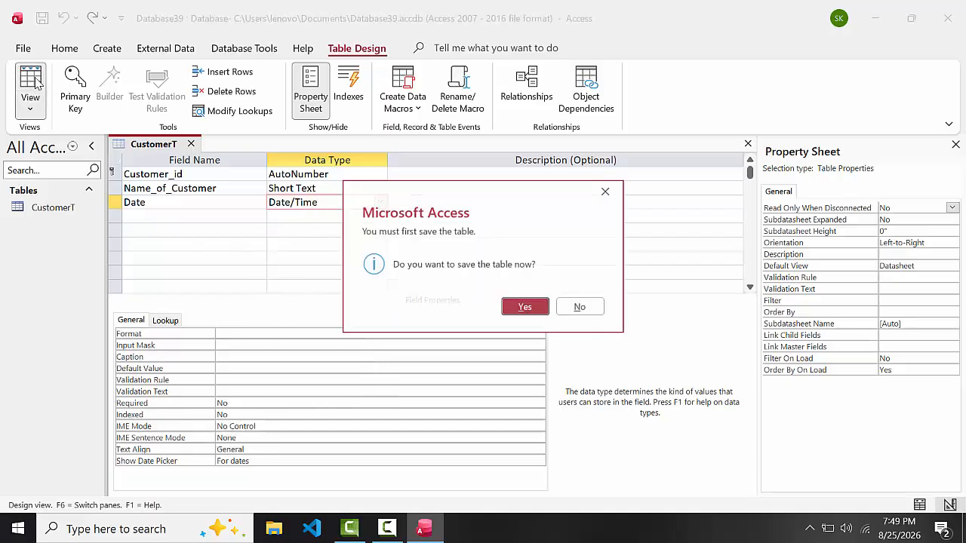
click(521, 307)
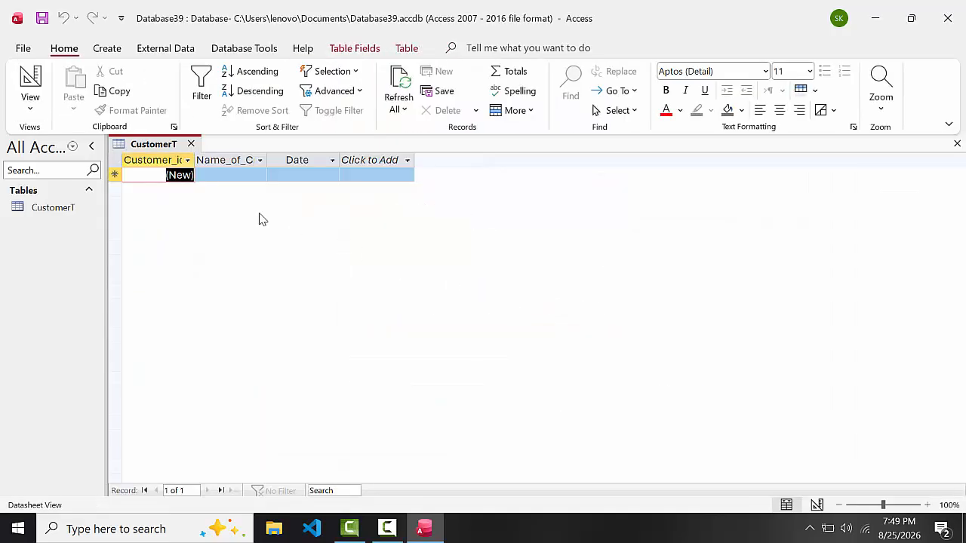
double_click(194, 158)
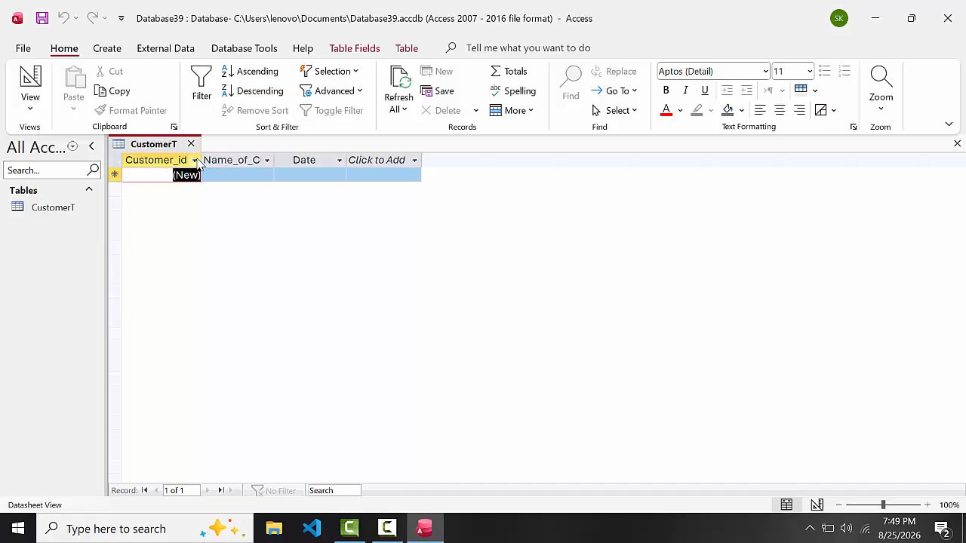
double_click(274, 160)
Enter the first record with the customer's first name and the date 8/25/2026.
click(275, 174)
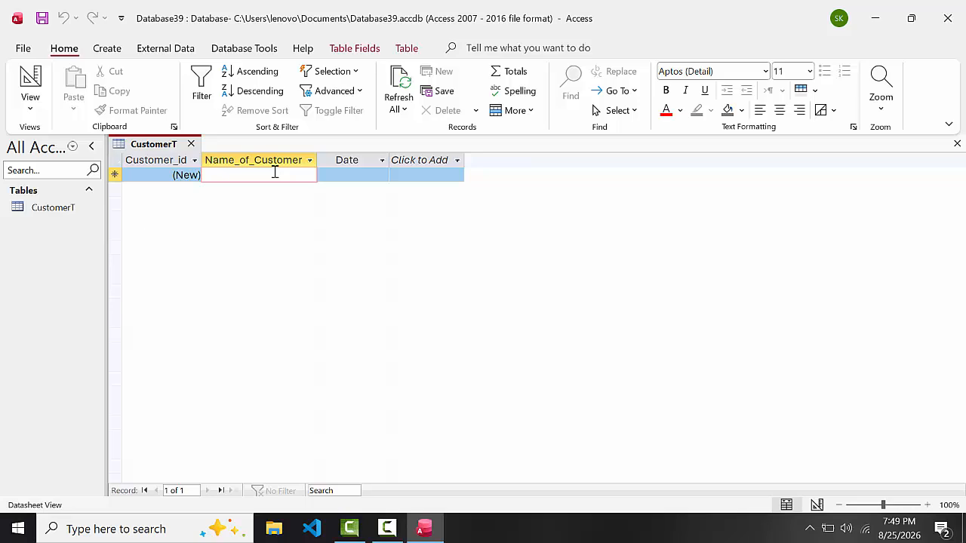
text(Ram)
key(Tab)
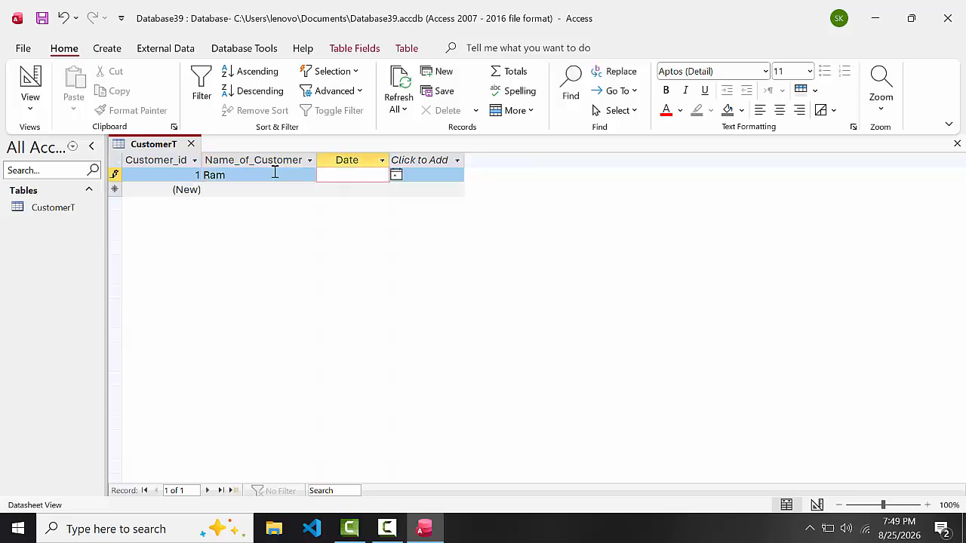
click(396, 176)
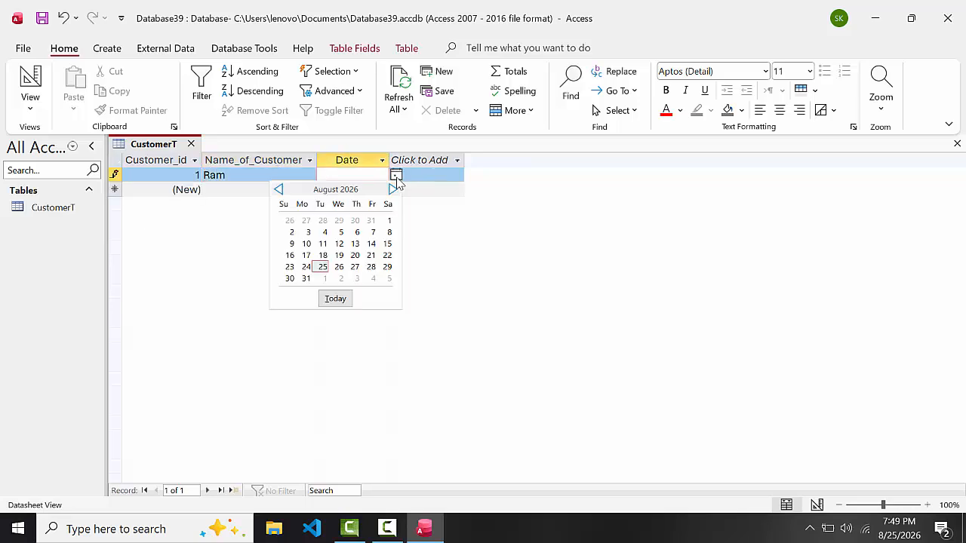
click(323, 268)
Enter the second record with the customer's first name and the date 8/19/2026.
click(252, 193)
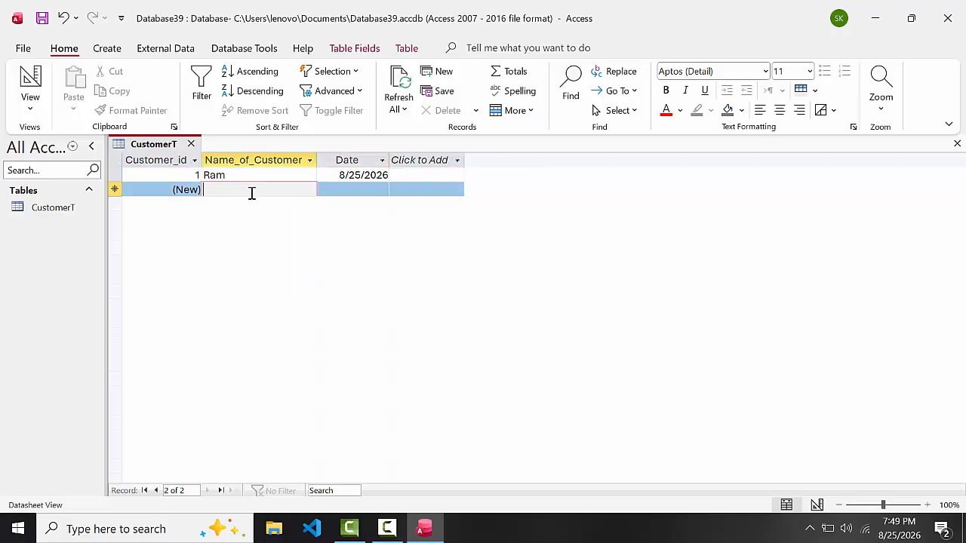
text(Sachin)
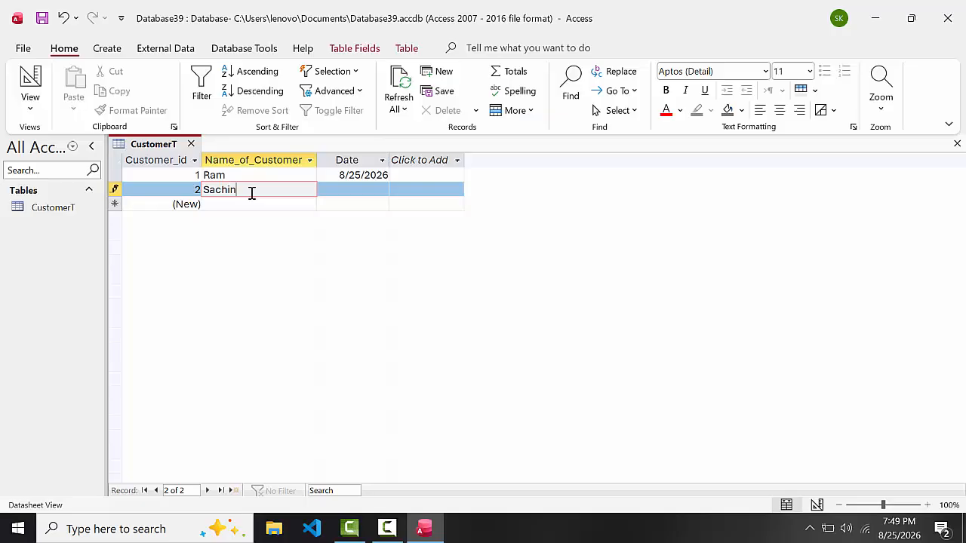
click(350, 190)
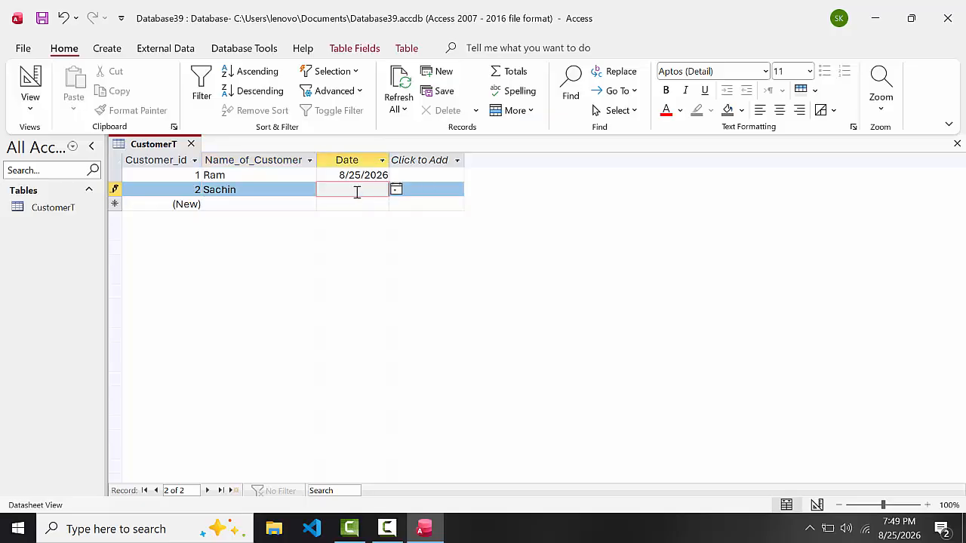
click(397, 191)
click(341, 269)
Enter the third record with the customer's first name and the date 8/1/2026.
click(251, 205)
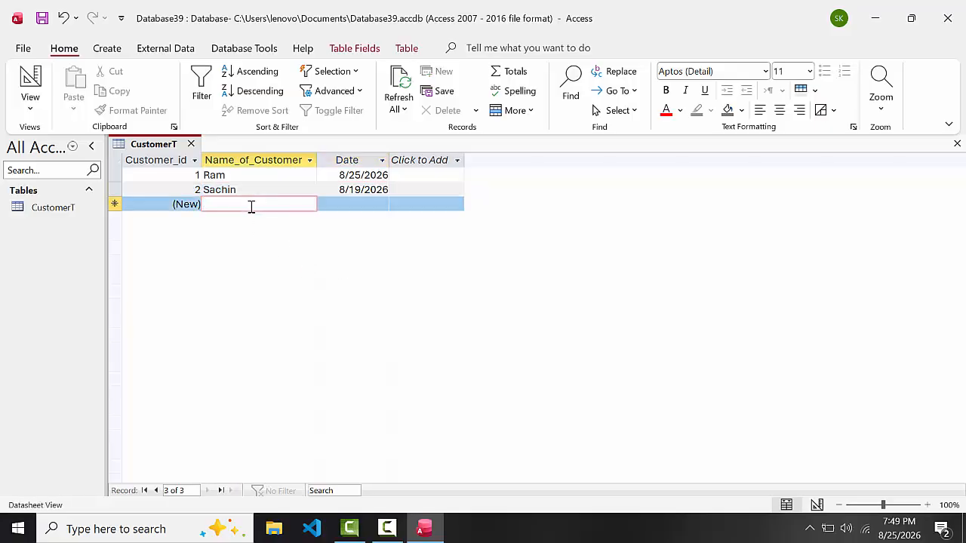
text(Sarita)
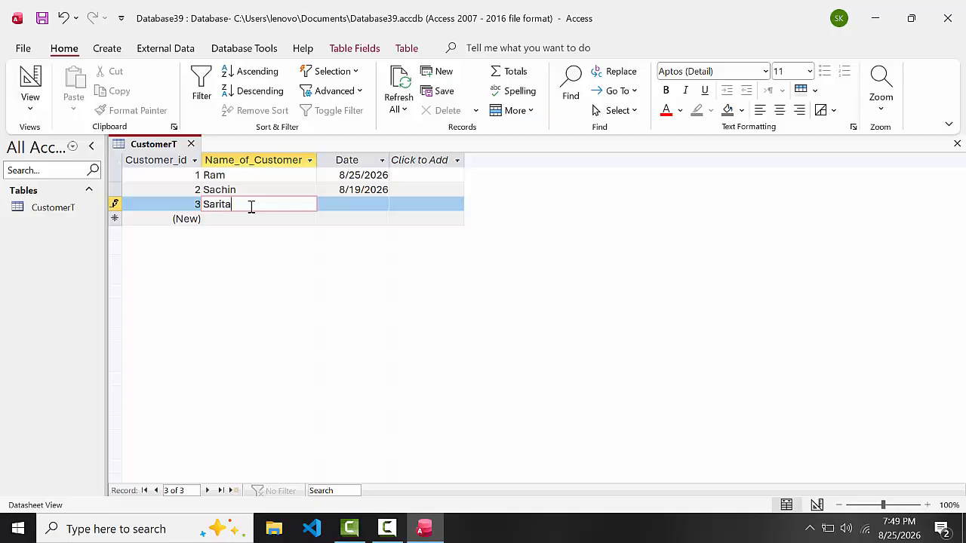
click(340, 208)
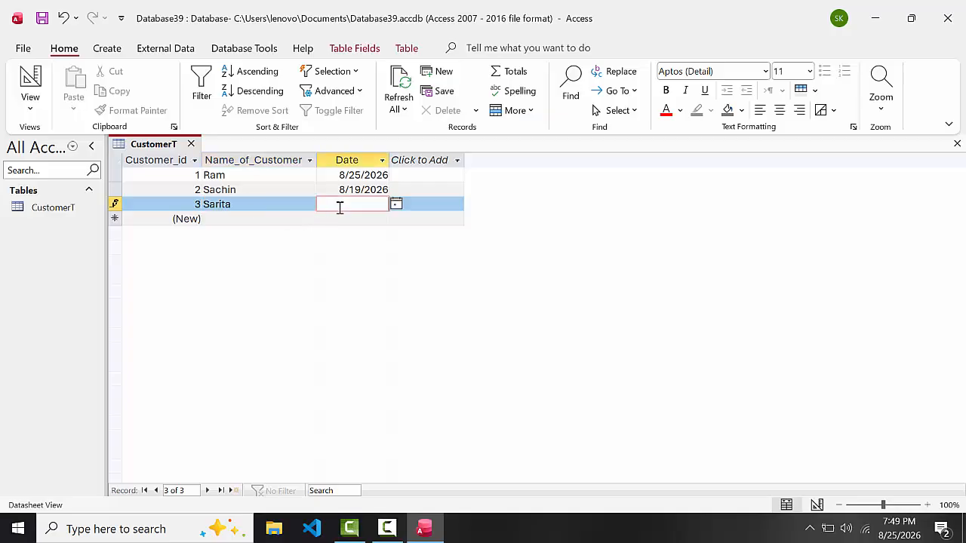
click(395, 206)
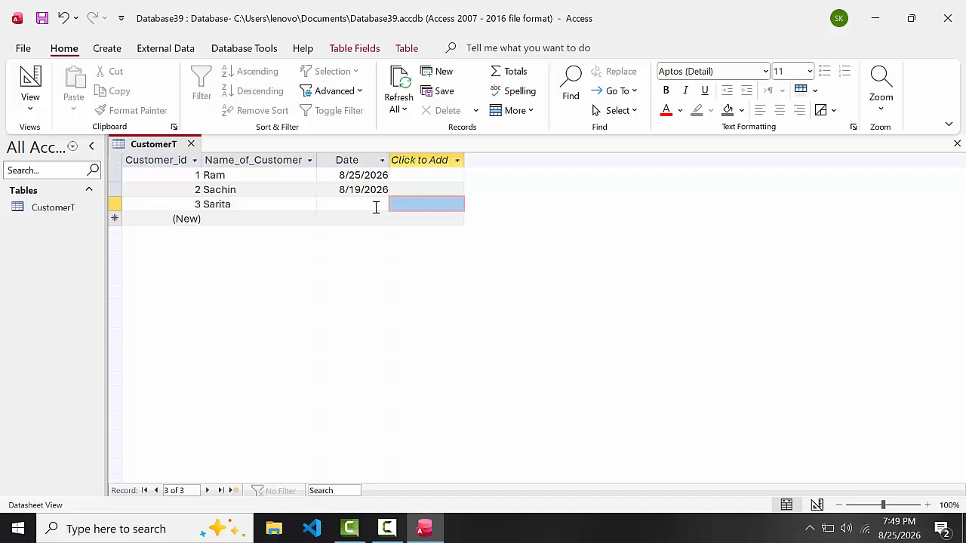
click(376, 208)
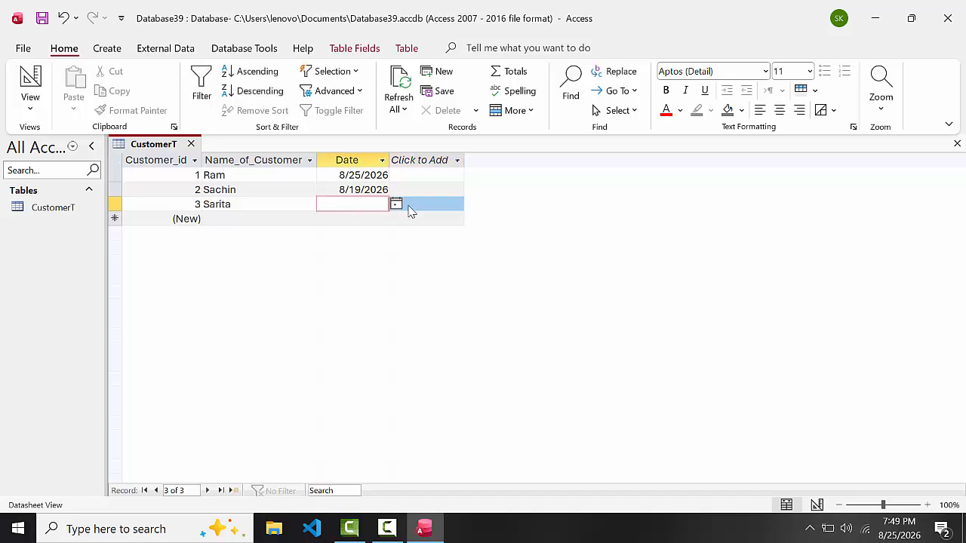
click(396, 205)
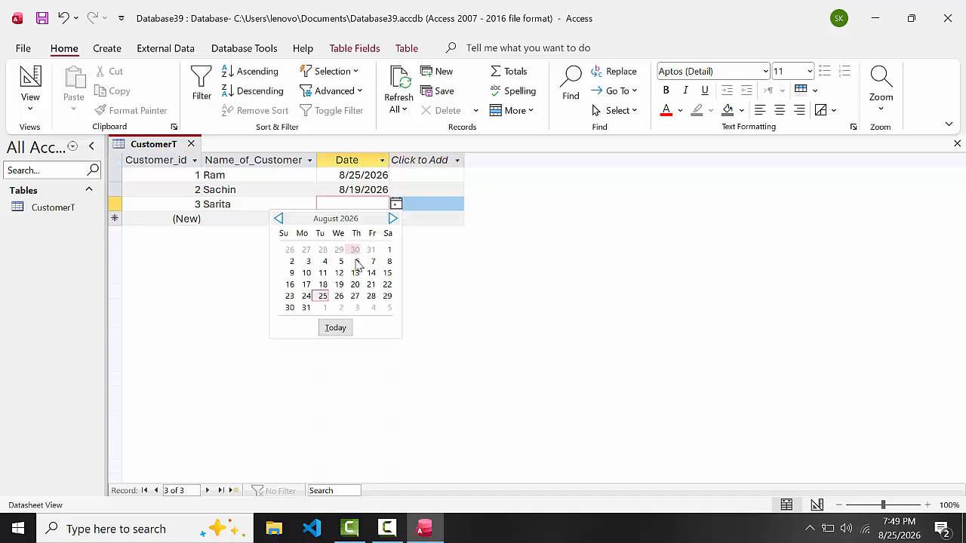
click(389, 251)
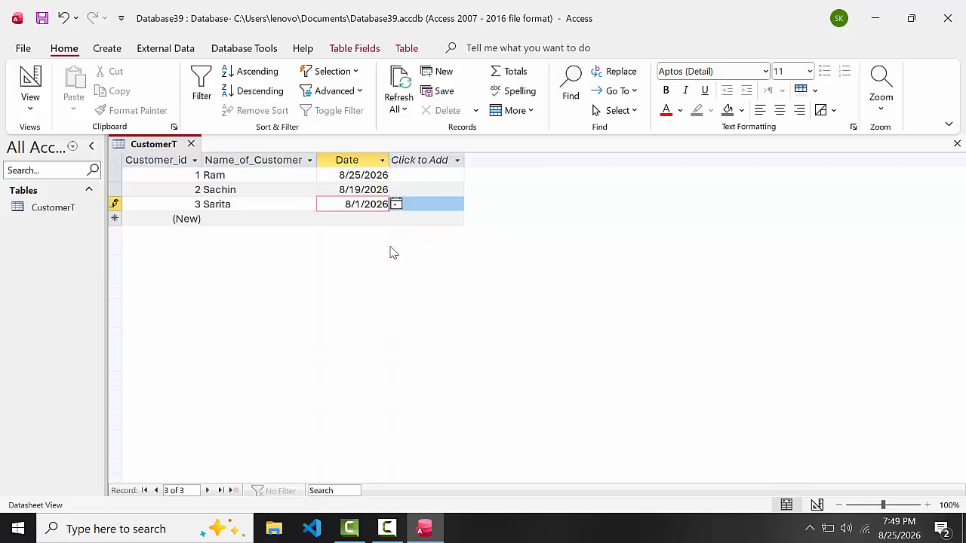
Close the CustomerT table with its layout changes saved, and create another new table in the database.
click(191, 144)
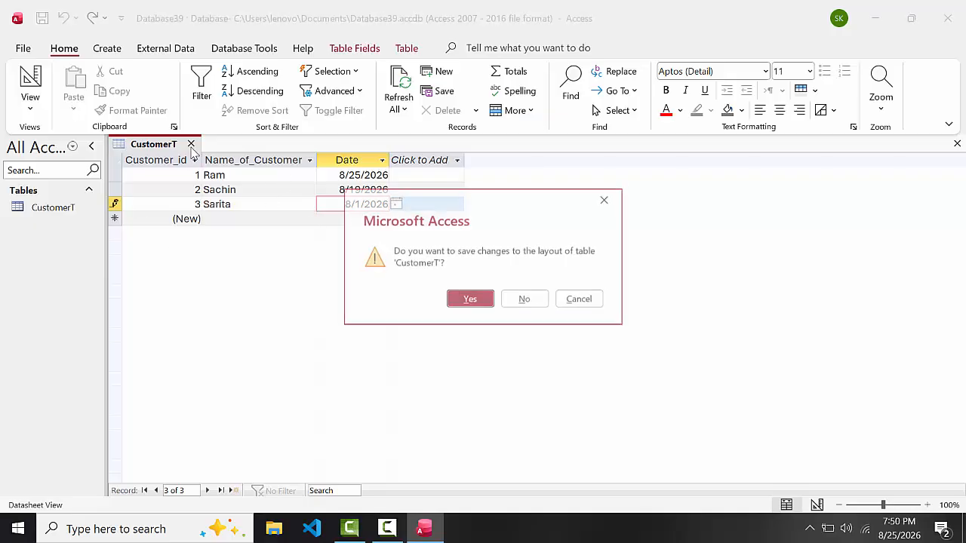
click(468, 300)
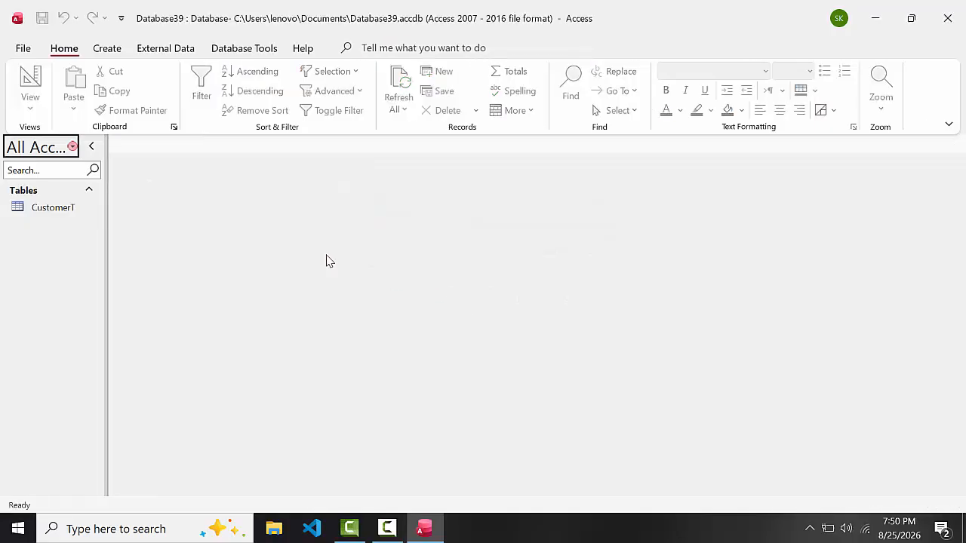
click(107, 50)
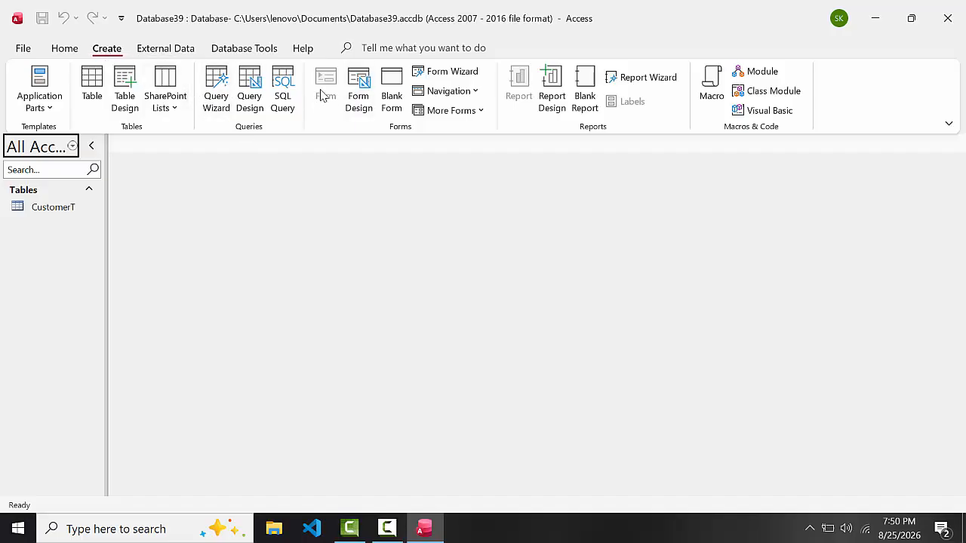
click(93, 83)
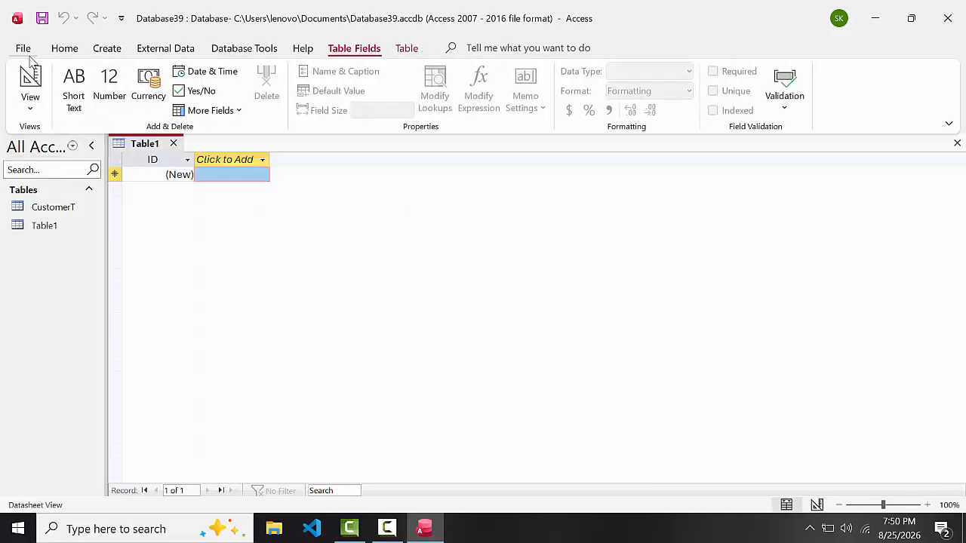
Switch the new table to Design View and save it under the name ProductT.
click(30, 83)
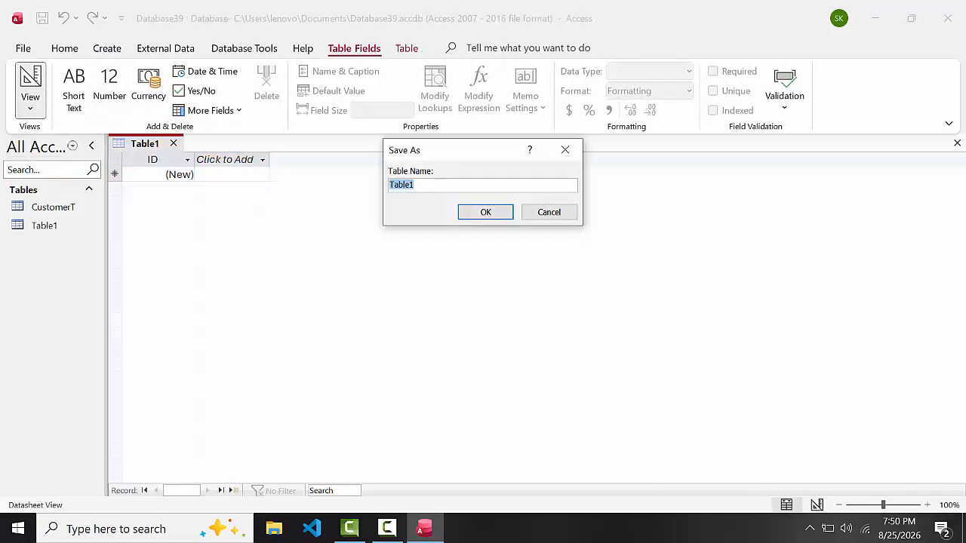
key(BackSpace)
text(ProductT)
click(501, 216)
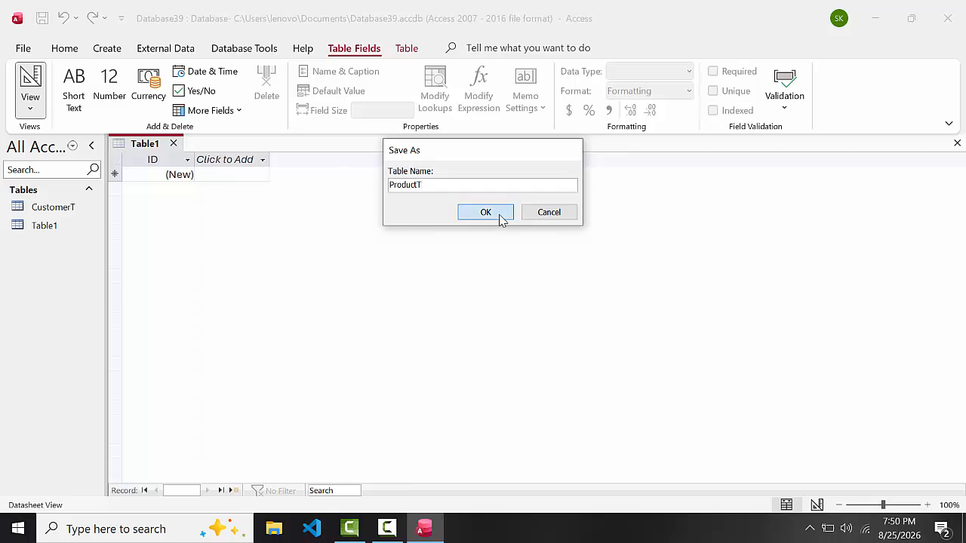
Rename the primary key field of ProductT to Product_id and set its data type to Short Text.
key(BackSpace)
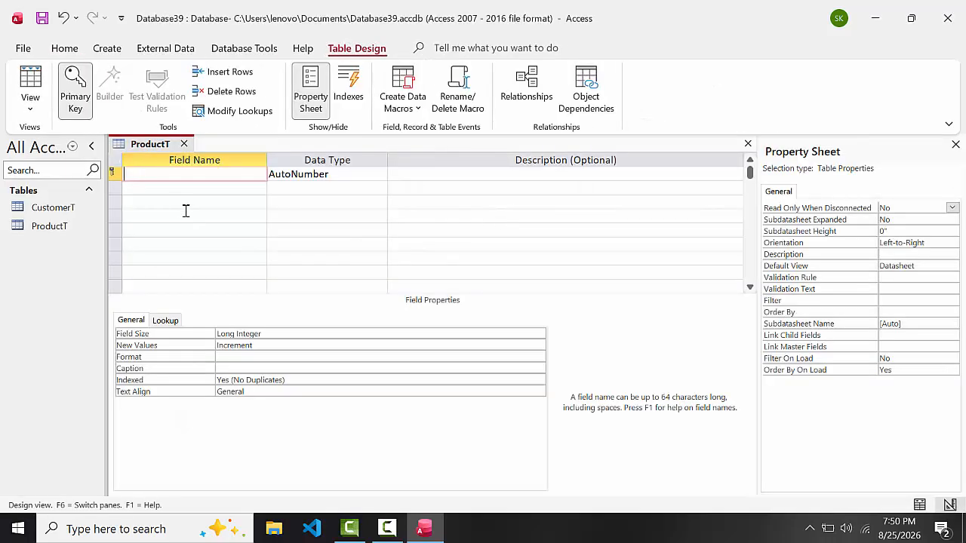
text(Product_id)
click(366, 173)
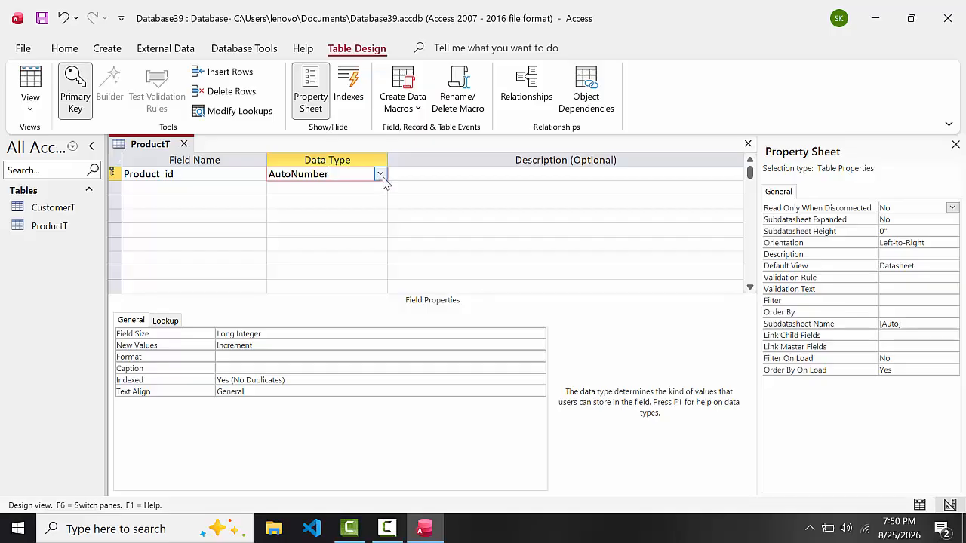
click(381, 175)
click(331, 188)
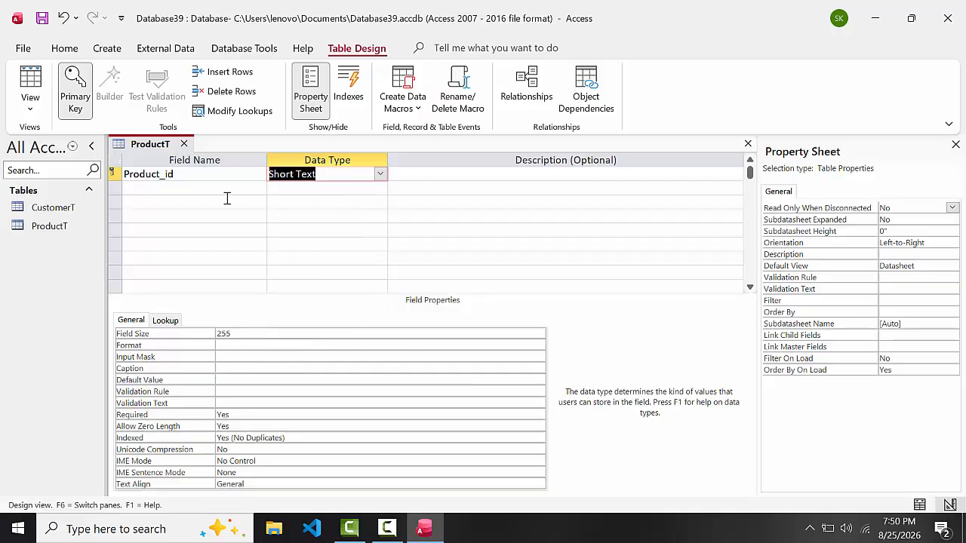
Add a field named Name_of_Product below Product_id with the Short Text data type.
click(201, 190)
text(Nam)
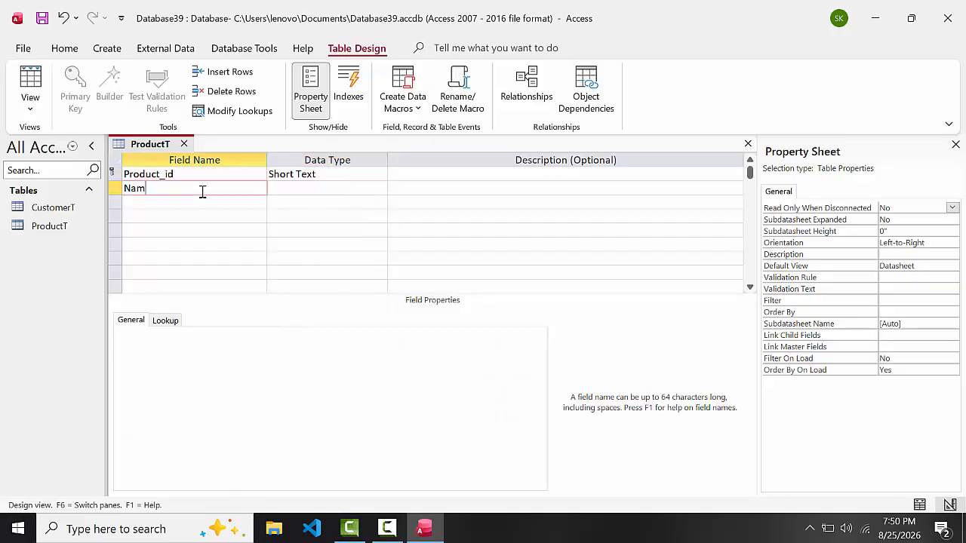
text(e_of_Product)
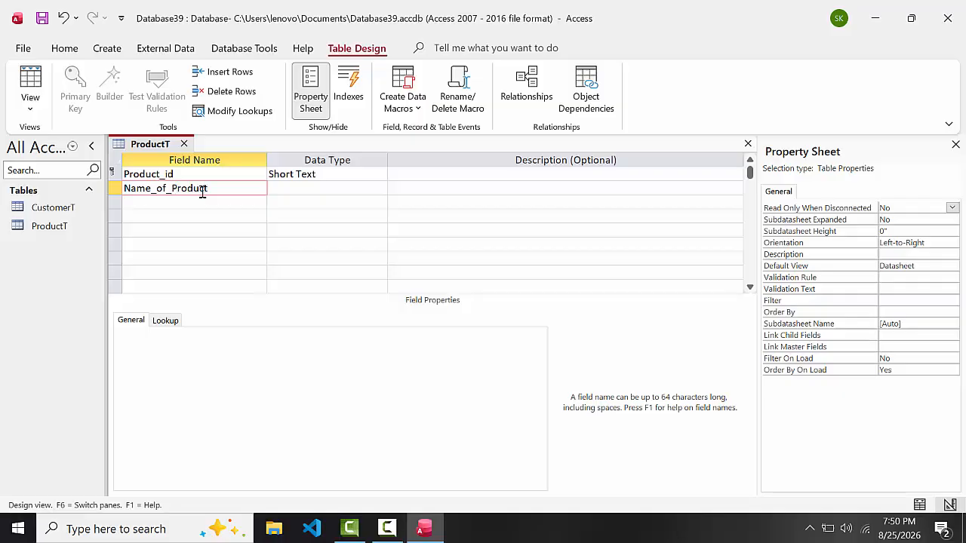
click(284, 186)
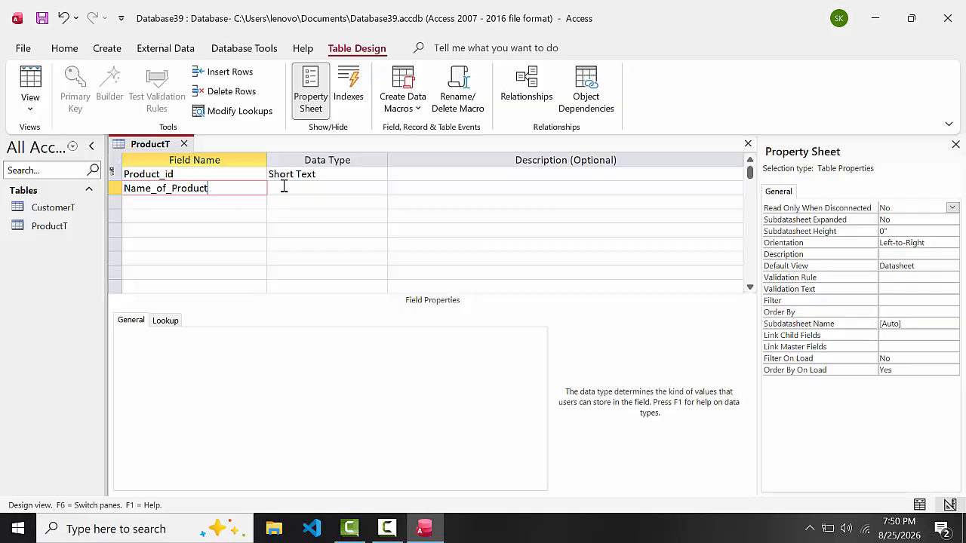
Add a field named Qty below Name_of_Product and set its data type to Number.
click(197, 204)
text(Q)
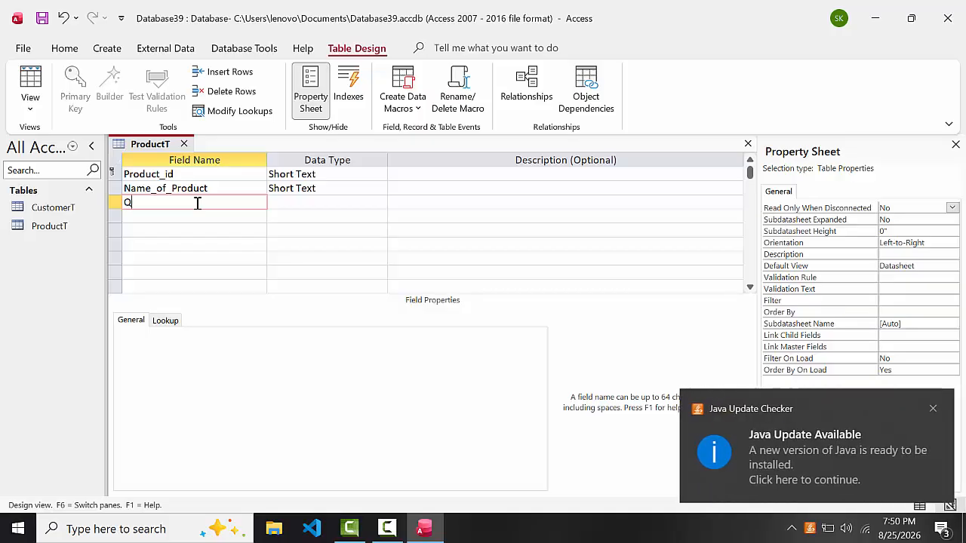
text(ty)
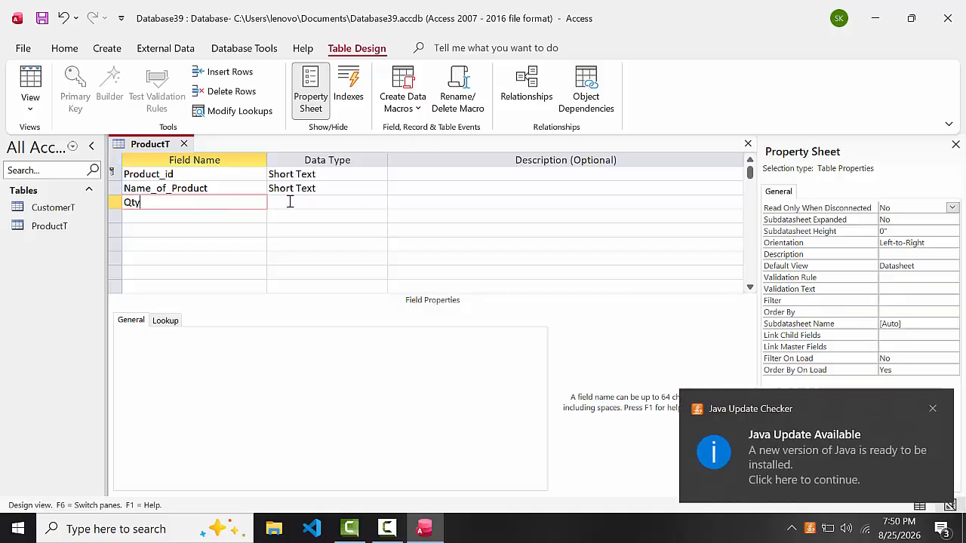
click(289, 202)
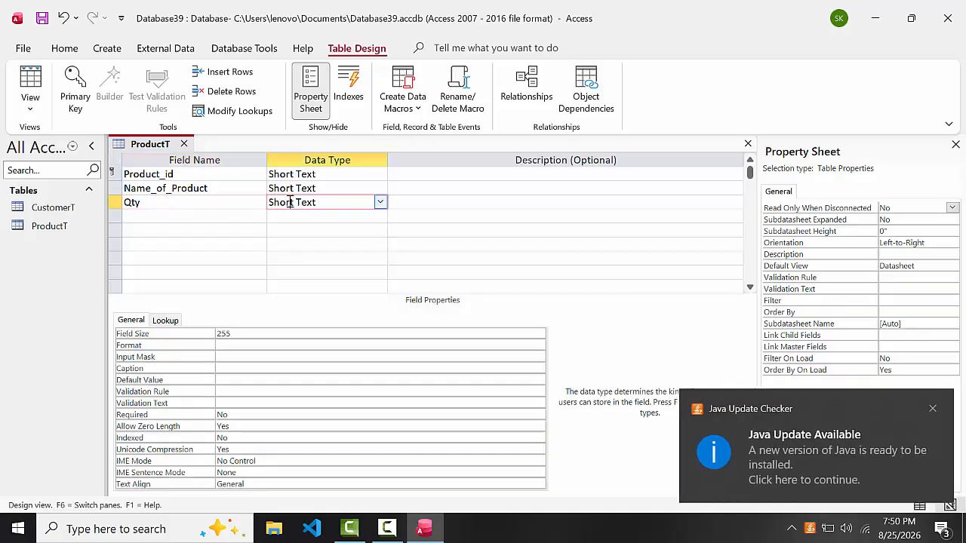
click(380, 202)
click(354, 249)
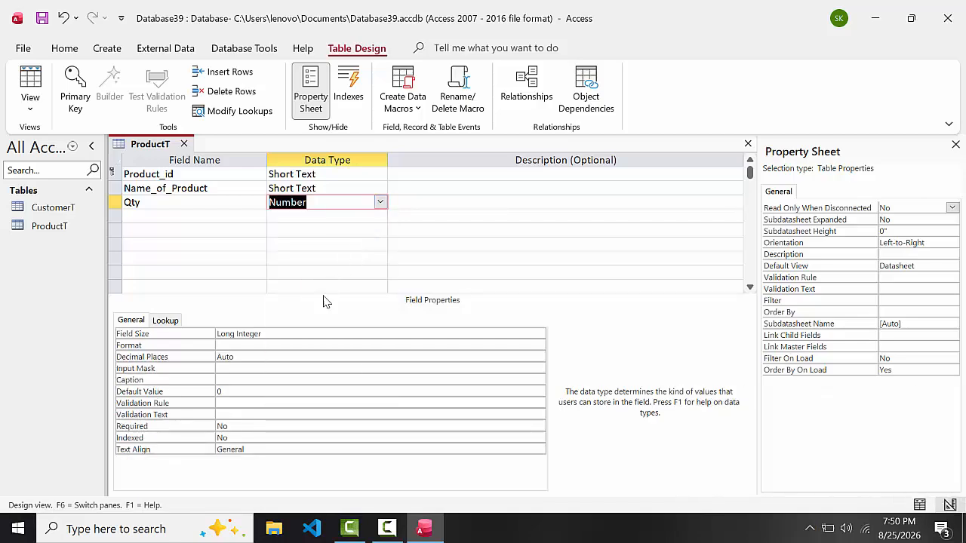
Set the field size of the Qty field to Double.
click(286, 337)
key(BackSpace)
key(BackSpace)
key(BackSpace)
key(BackSpace)
key(BackSpace)
key(BackSpace)
key(BackSpace)
key(BackSpace)
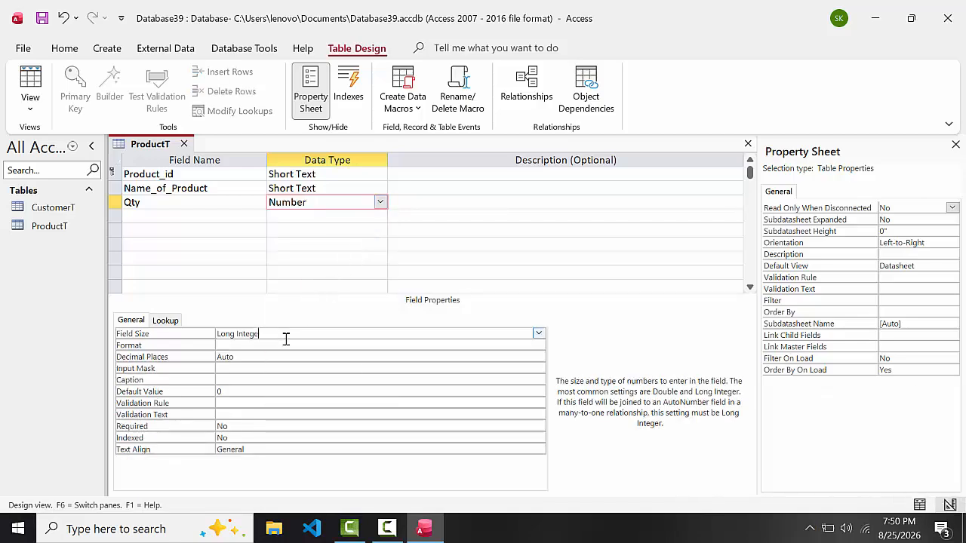
key(BackSpace)
key(BackSpace)
key(BackSpace)
key(BackSpace)
text(d)
Add a field named Price below Qty and set its data type to Currency.
click(161, 213)
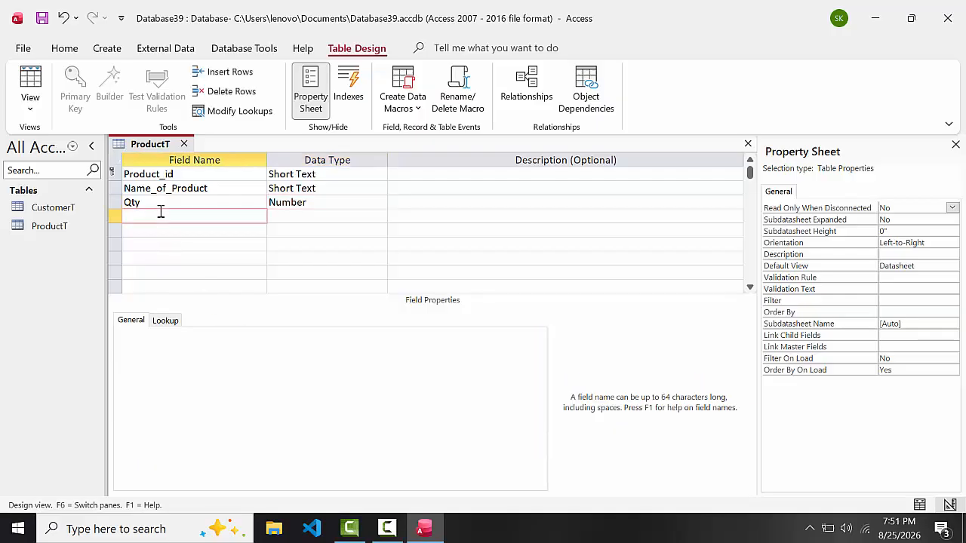
text(Price)
click(294, 216)
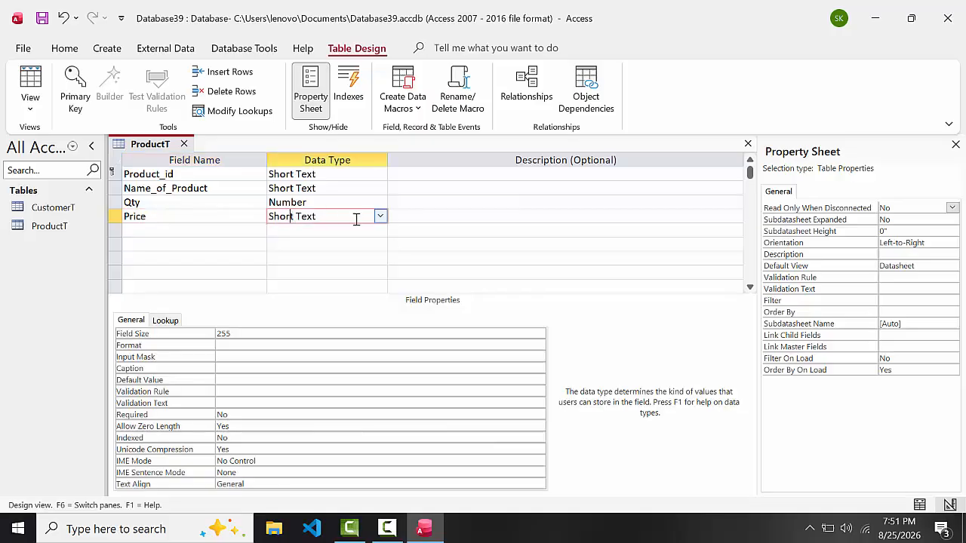
click(380, 217)
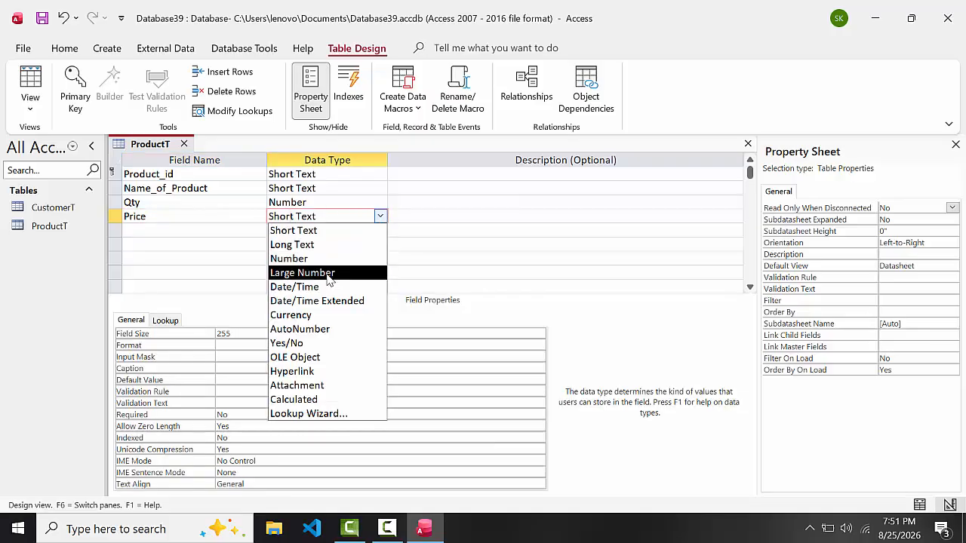
click(310, 316)
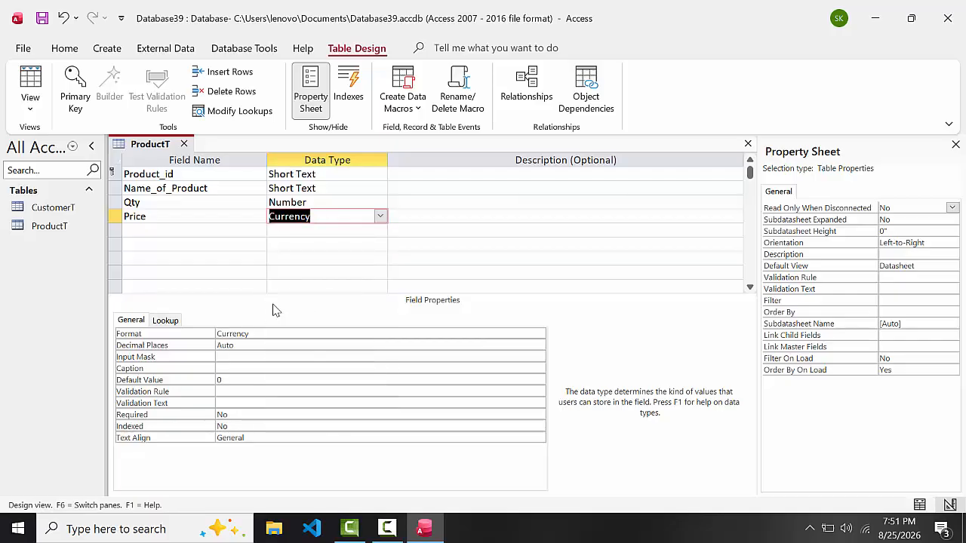
Add a Calculated field named Total_Price below Price with the expression [Price]*[Qty].
click(155, 229)
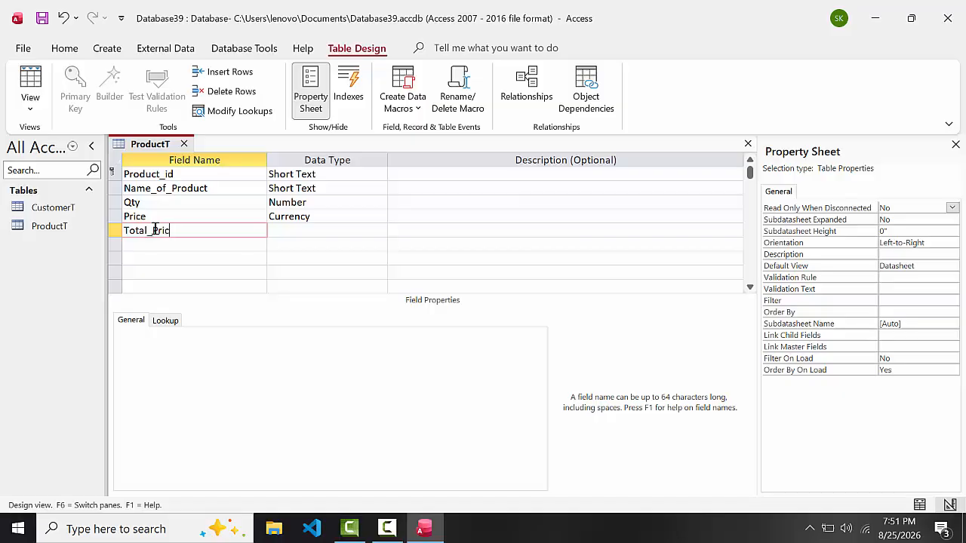
click(338, 230)
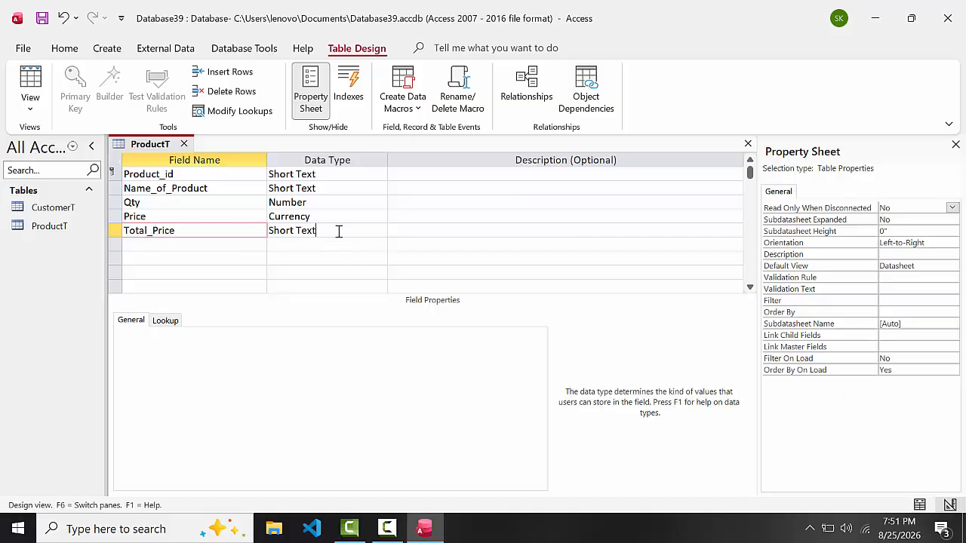
click(380, 230)
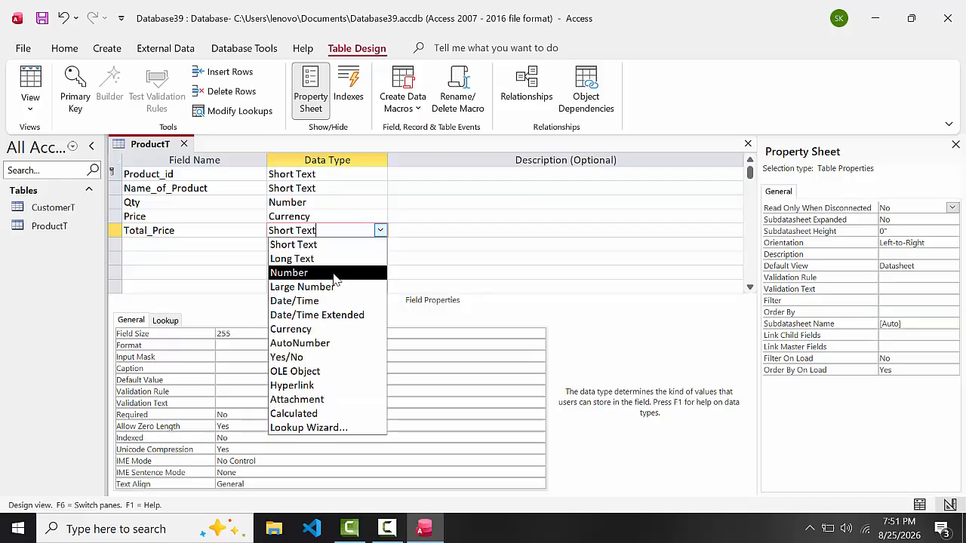
click(317, 418)
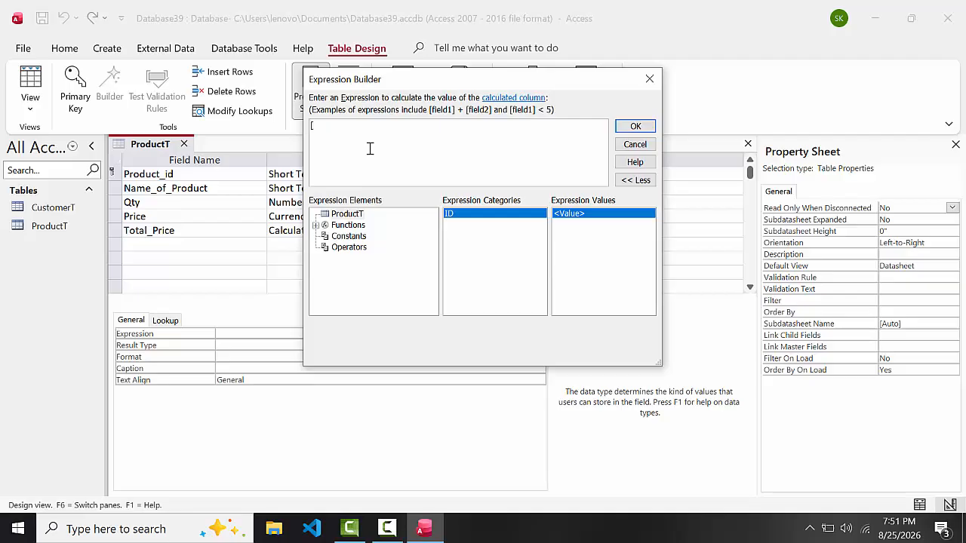
text([Price]*[Qty)
click(635, 127)
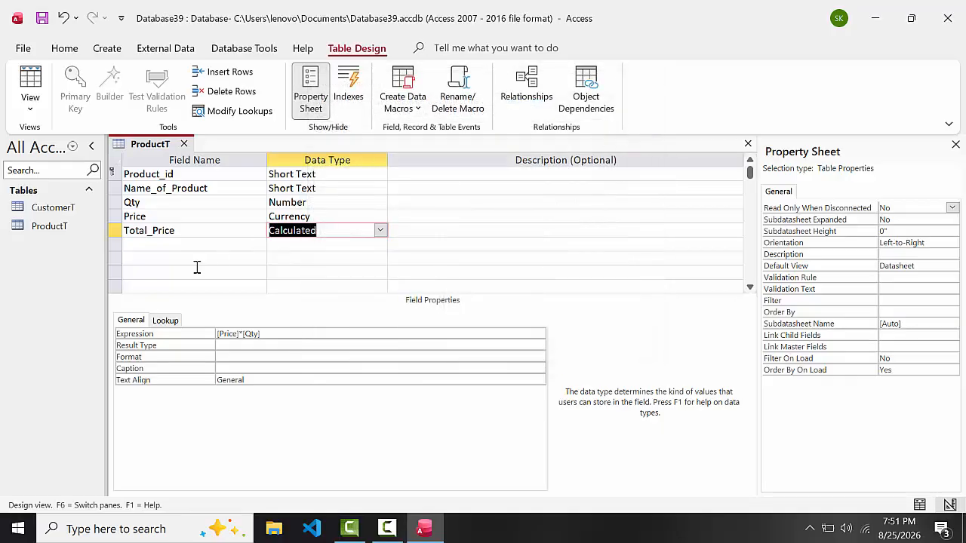
Add a field named Tax below Total_Price and set its data type to Number.
click(170, 248)
text(Tax)
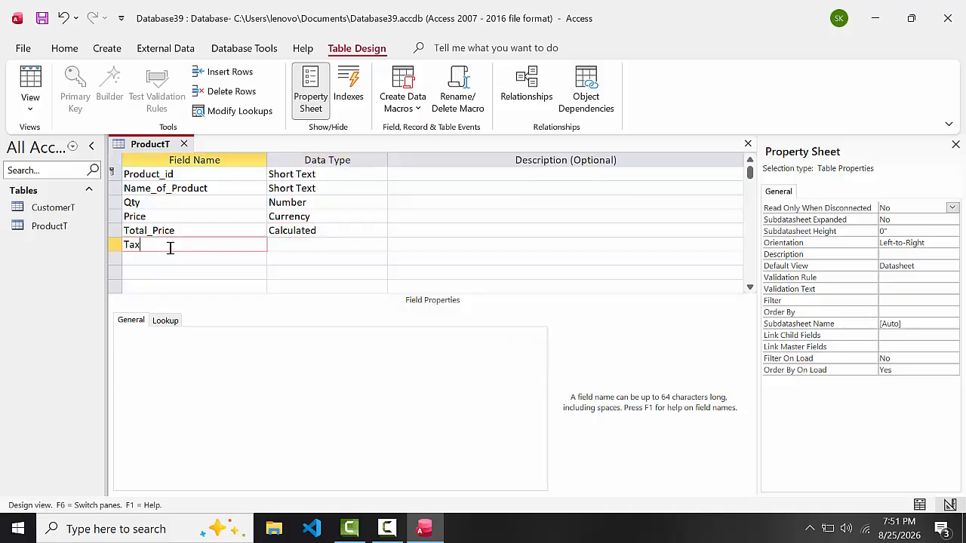
click(293, 244)
click(380, 245)
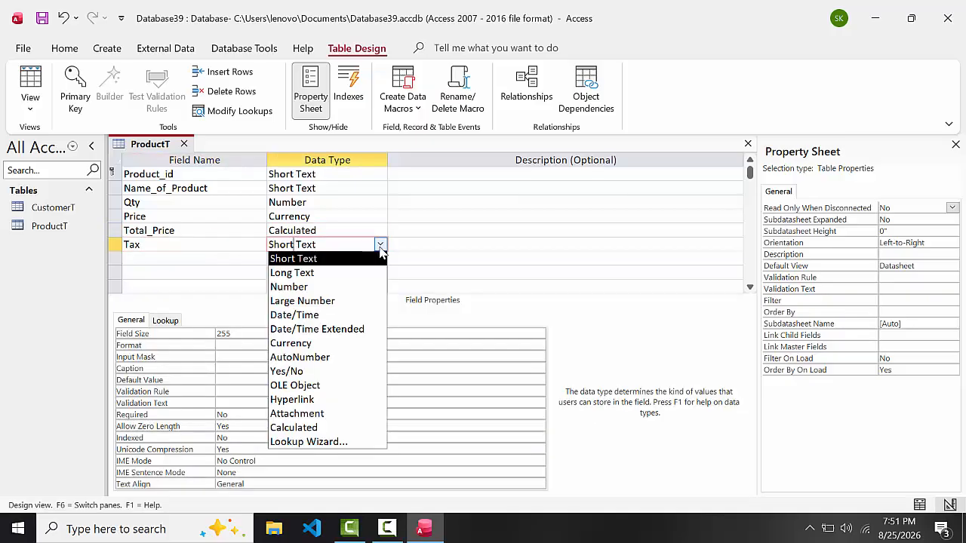
click(339, 287)
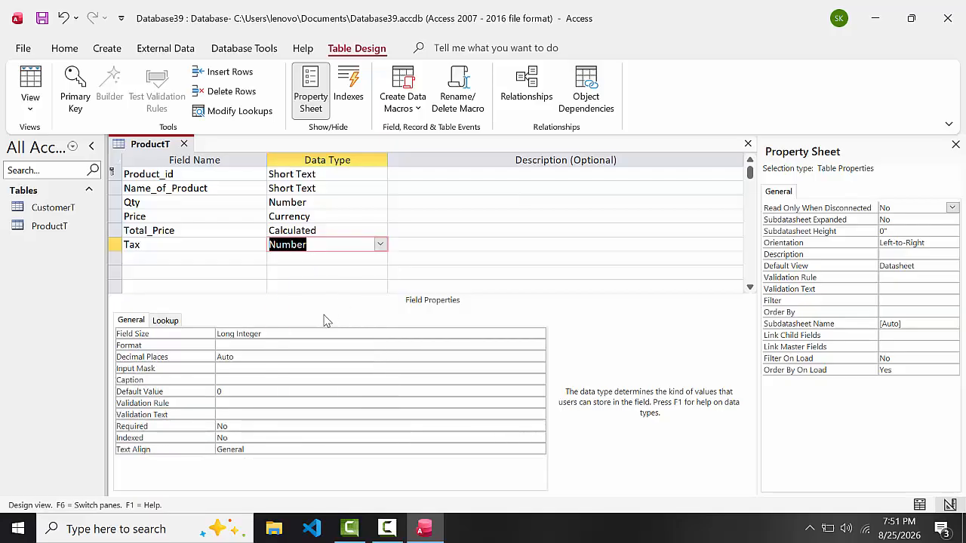
Set the Tax field's size to Double and its format to Percent.
click(280, 335)
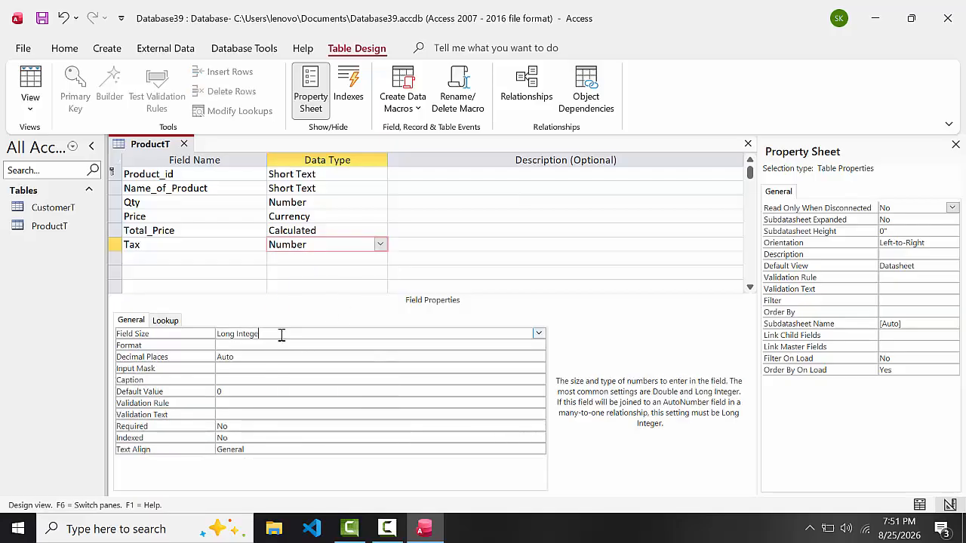
key(BackSpace)
key(BackSpace)
key(BackSpace)
key(BackSpace)
key(BackSpace)
key(BackSpace)
key(BackSpace)
key(BackSpace)
key(BackSpace)
key(BackSpace)
key(BackSpace)
text(d)
click(282, 346)
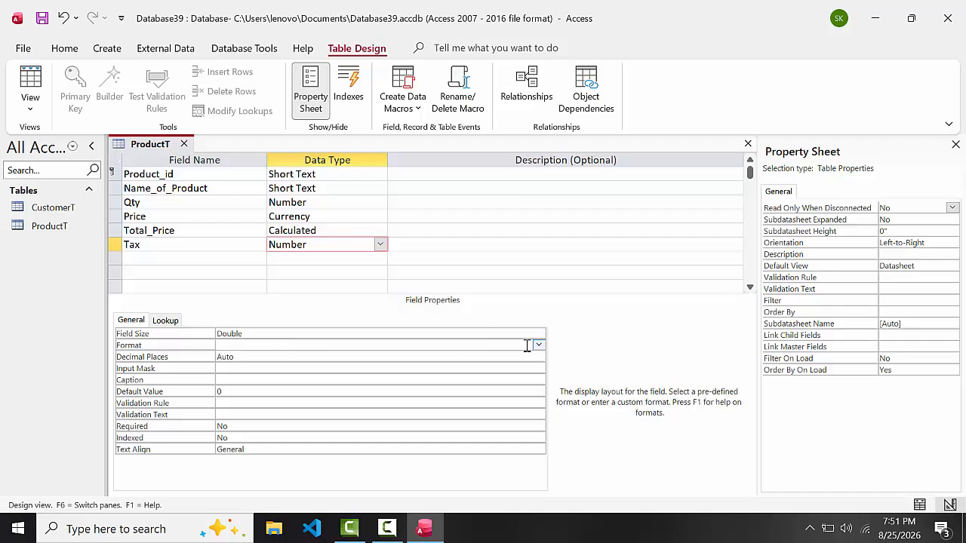
click(539, 346)
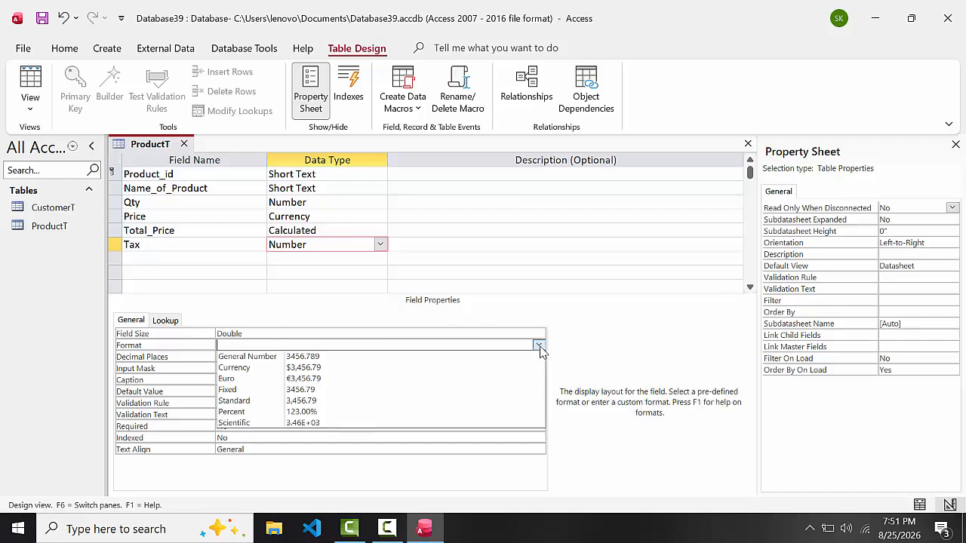
click(407, 411)
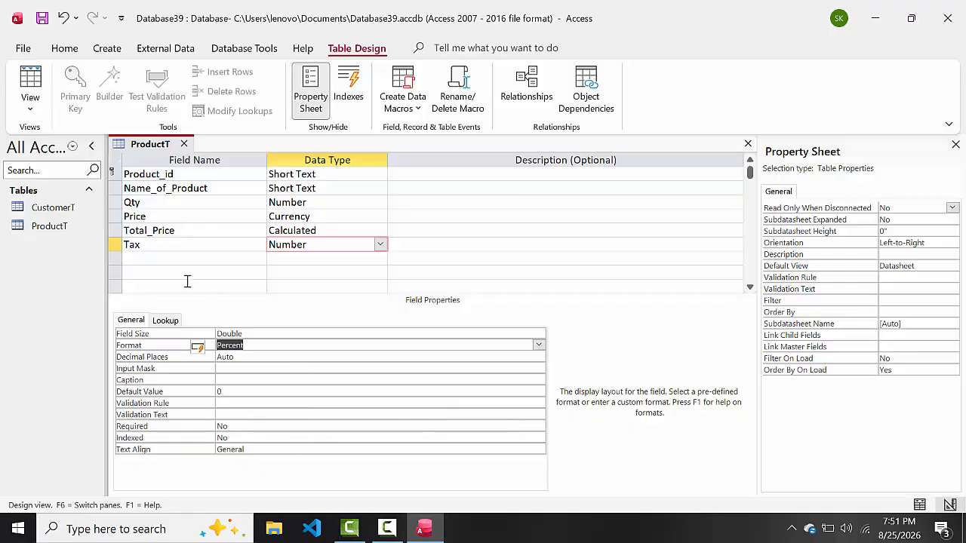
Add a Calculated field named Tax_Amount below Tax with the expression [Total_Price]*[Tax], and save the table into Datasheet view.
click(155, 259)
text(Ta)
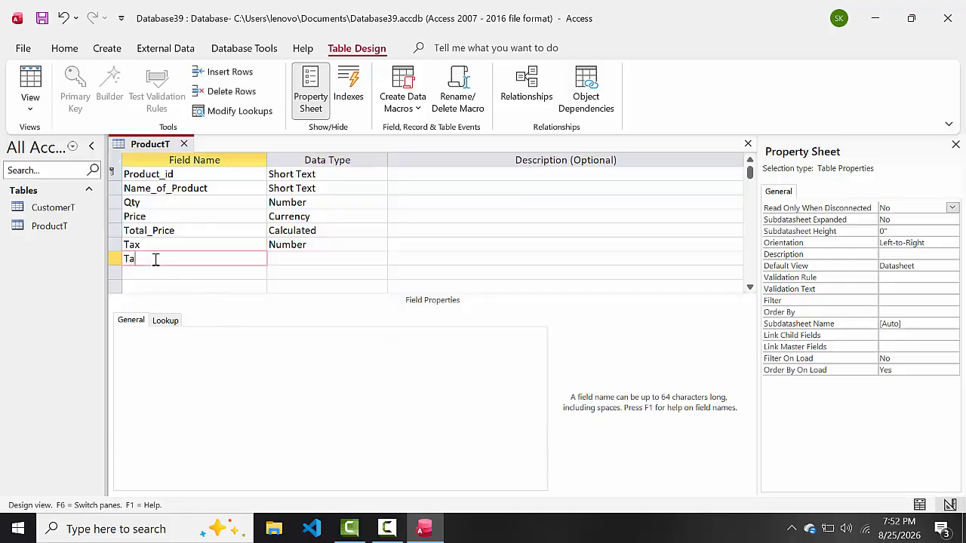
text(x_A)
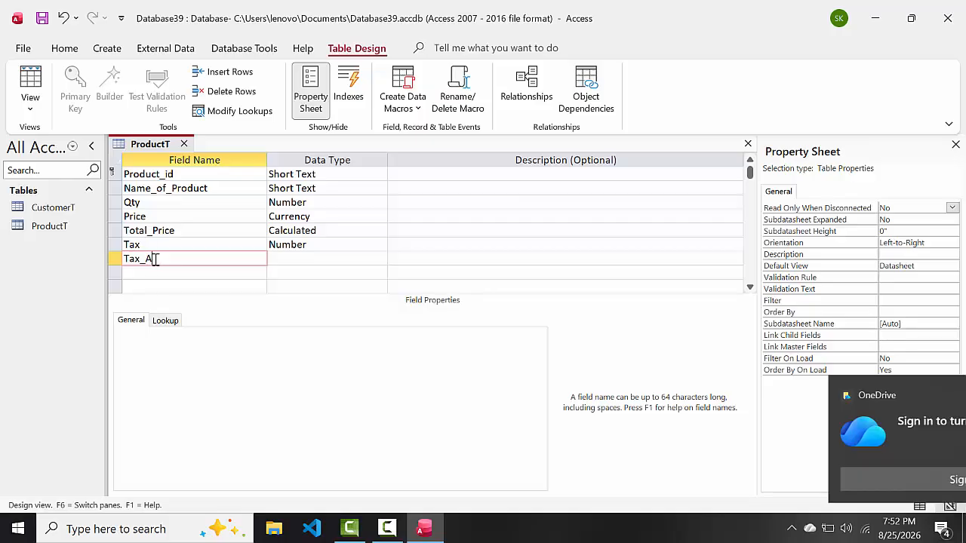
text(mount)
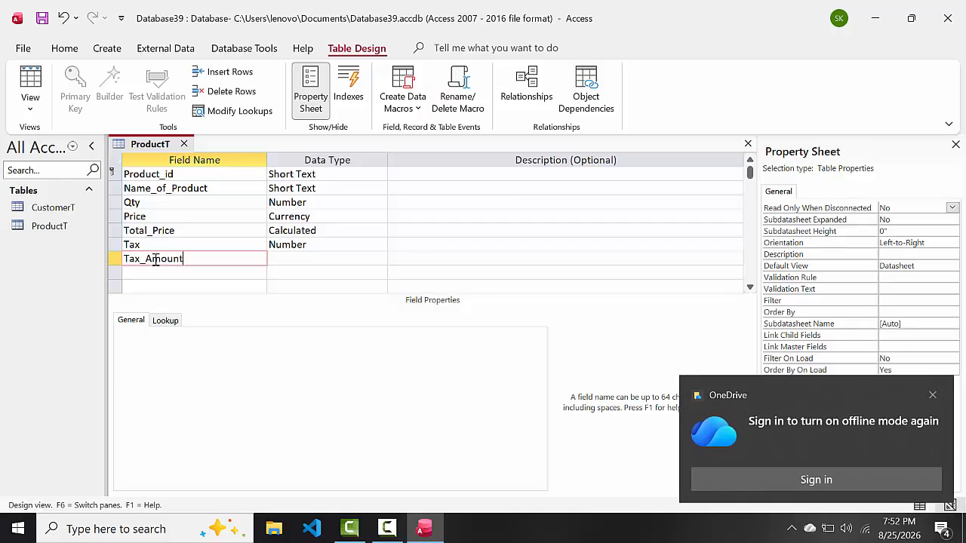
click(317, 258)
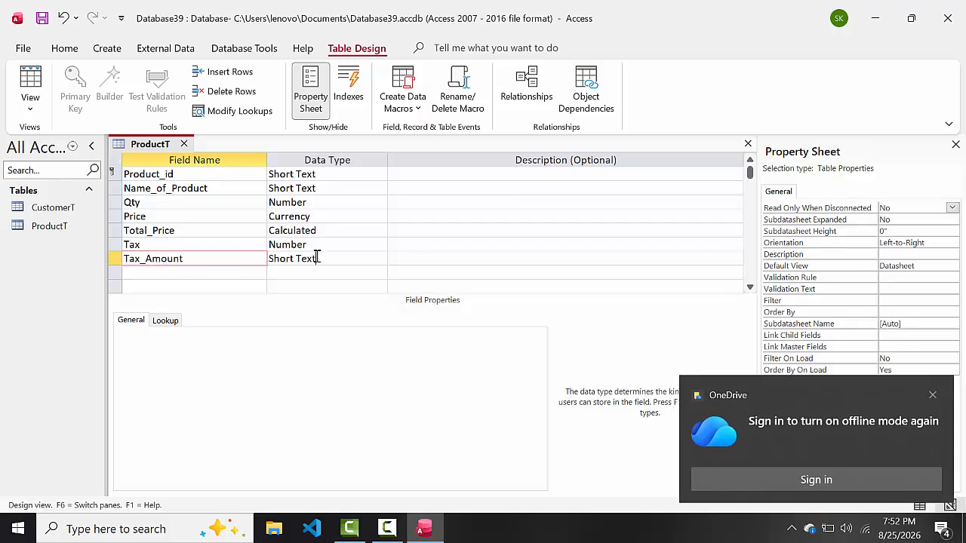
click(379, 258)
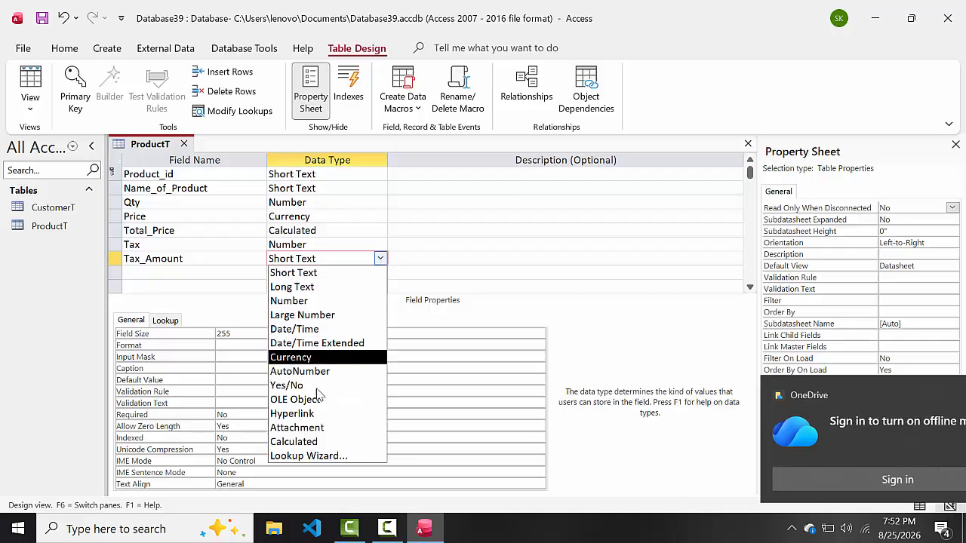
click(298, 442)
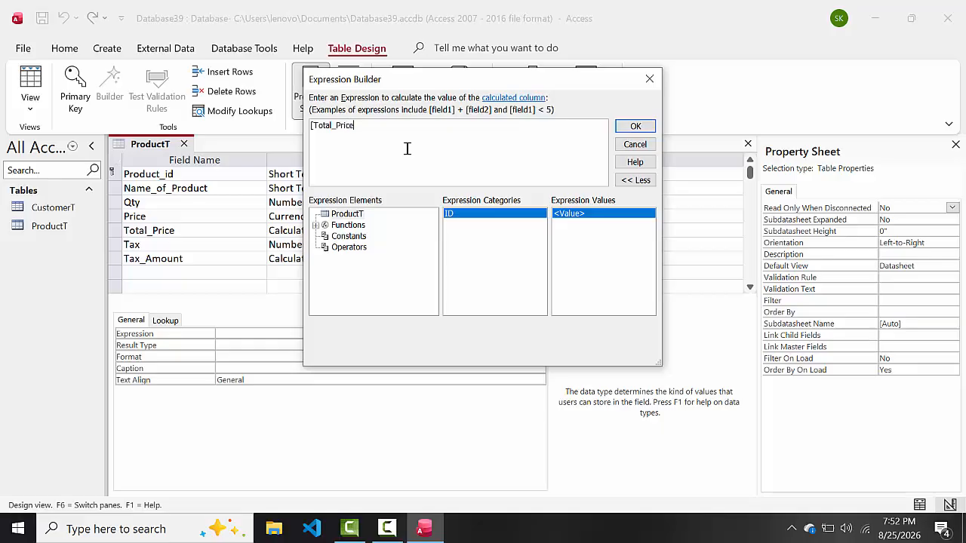
text(]*[Tax)
click(625, 129)
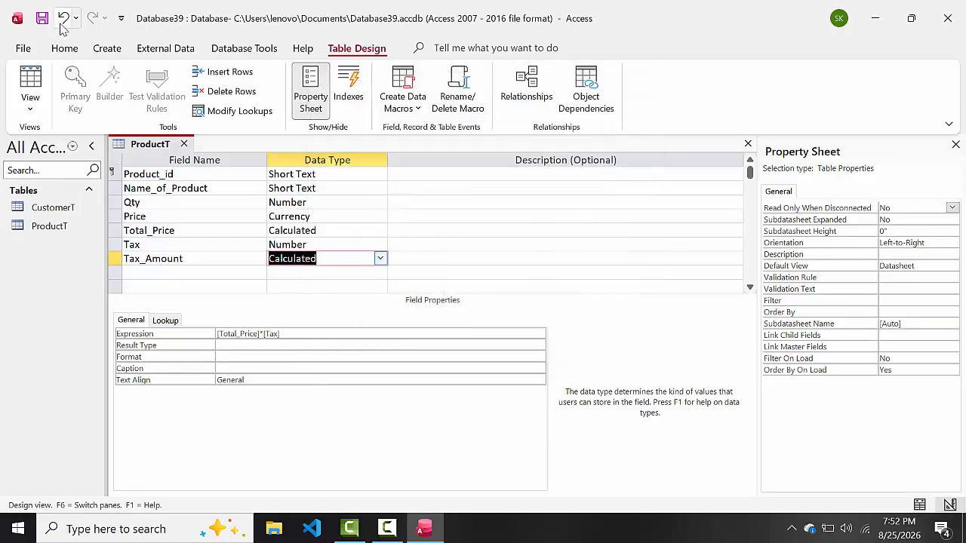
click(32, 85)
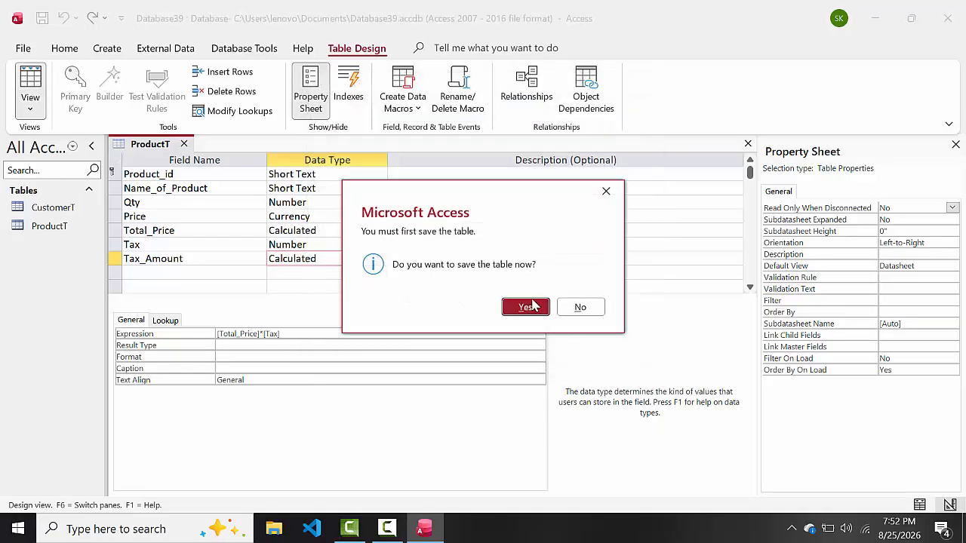
click(526, 307)
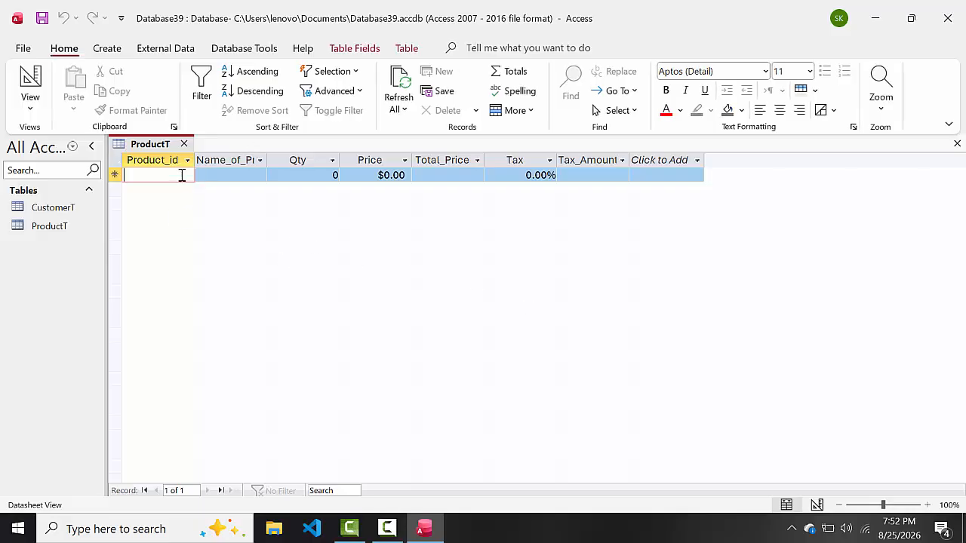
Add a Number field named Customer_id below Tax_Amount in Design view, and save the table into Datasheet view.
click(32, 109)
click(54, 169)
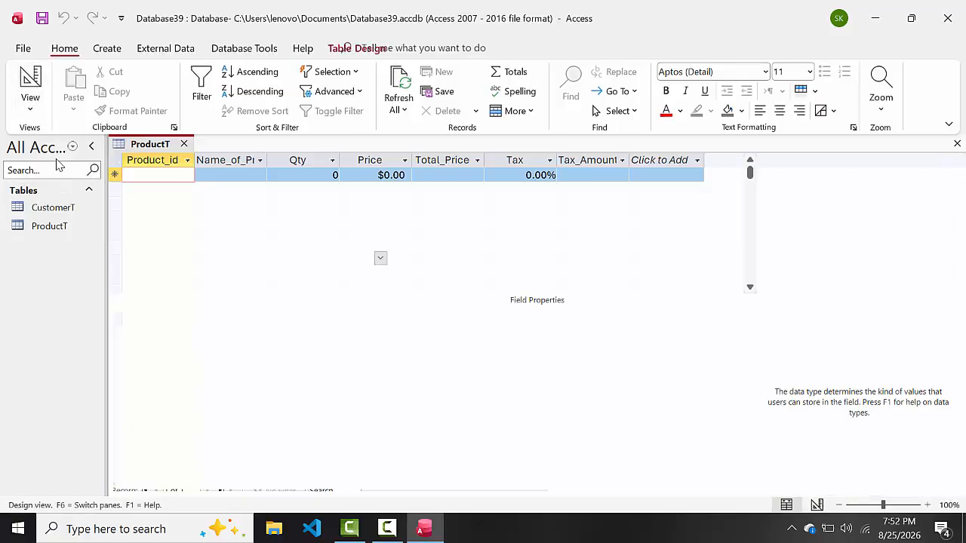
click(138, 271)
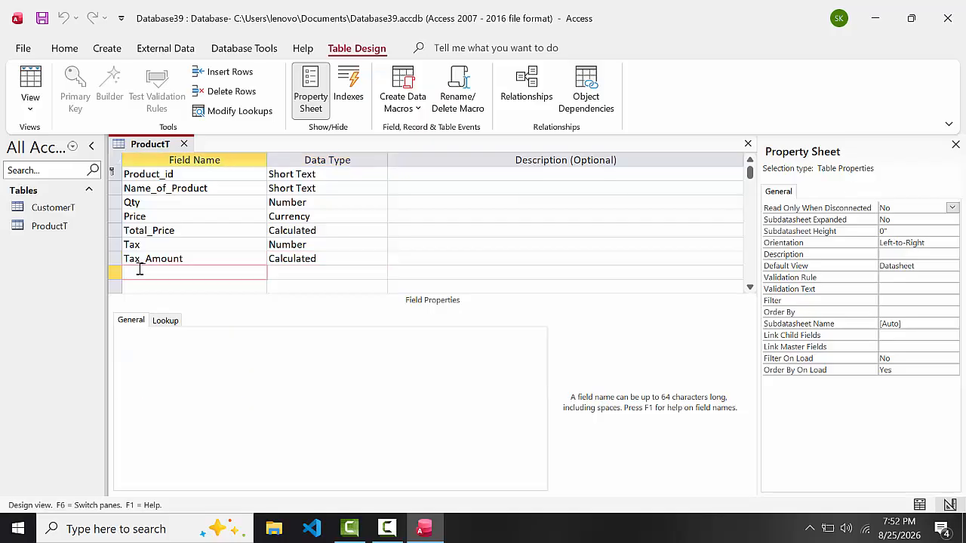
text(Customer_id)
click(299, 274)
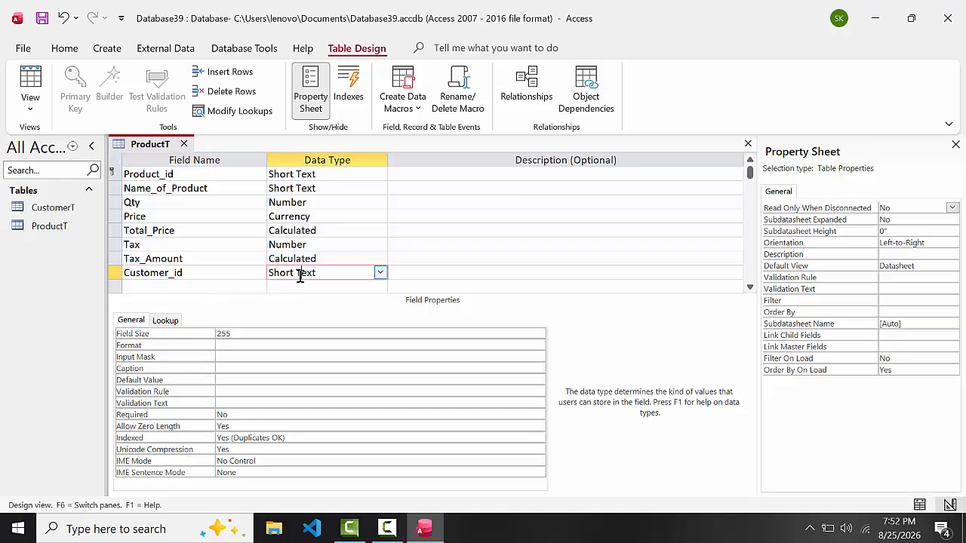
click(380, 272)
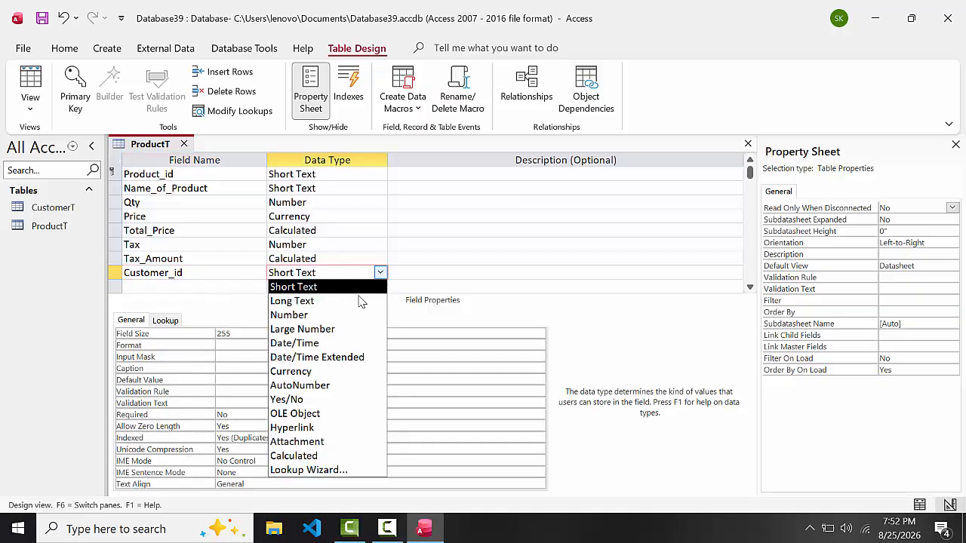
click(342, 320)
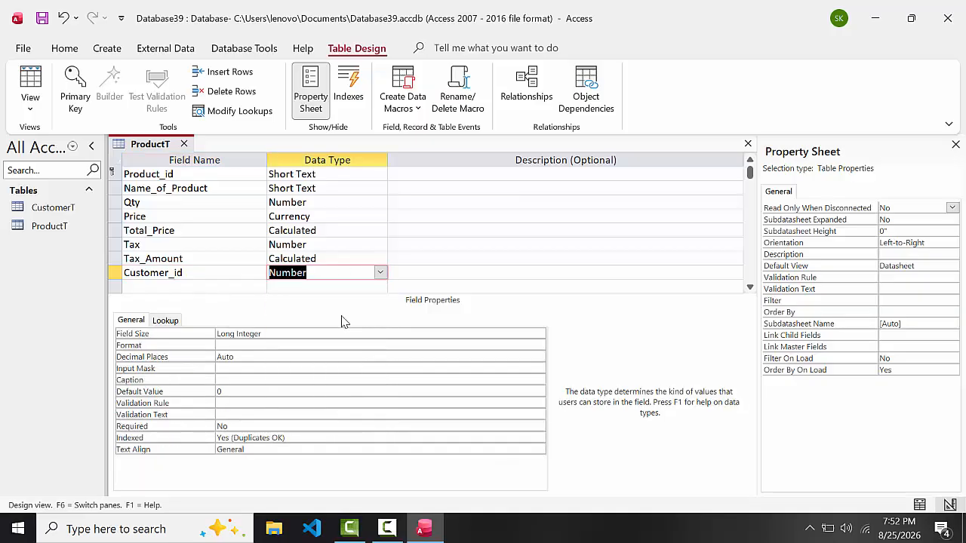
click(43, 73)
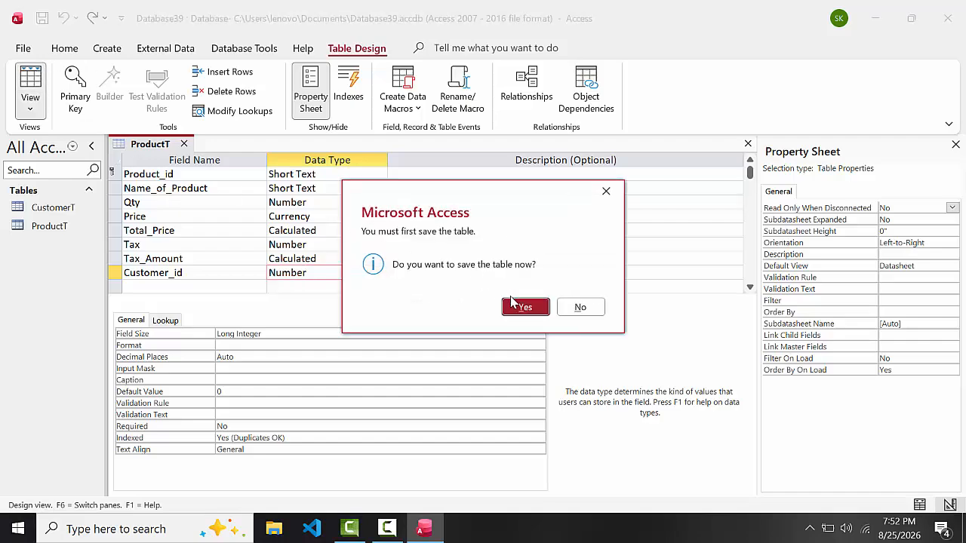
click(522, 308)
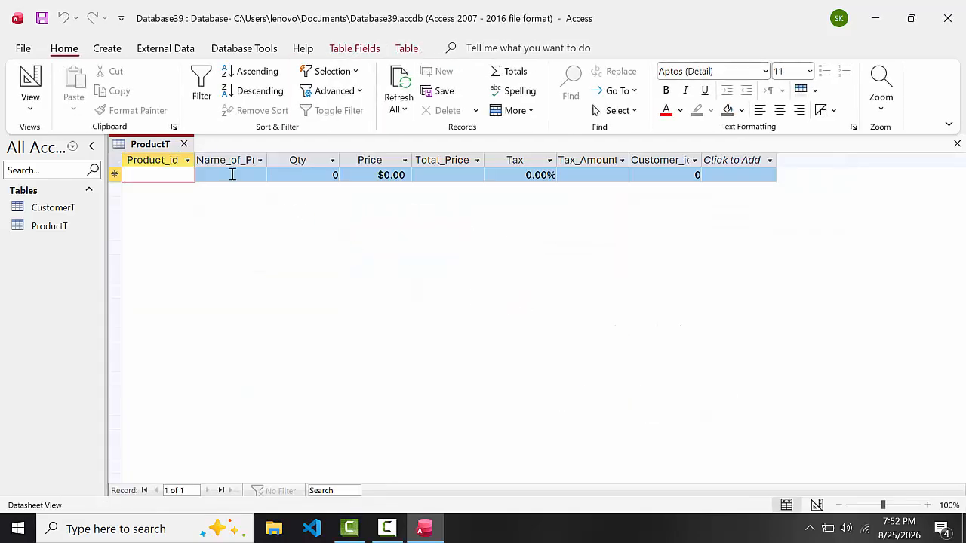
Start the first product record with Product_id R001 and name Laptop(Lenovo), and widen the Name_of_Product column slightly.
text(R001)
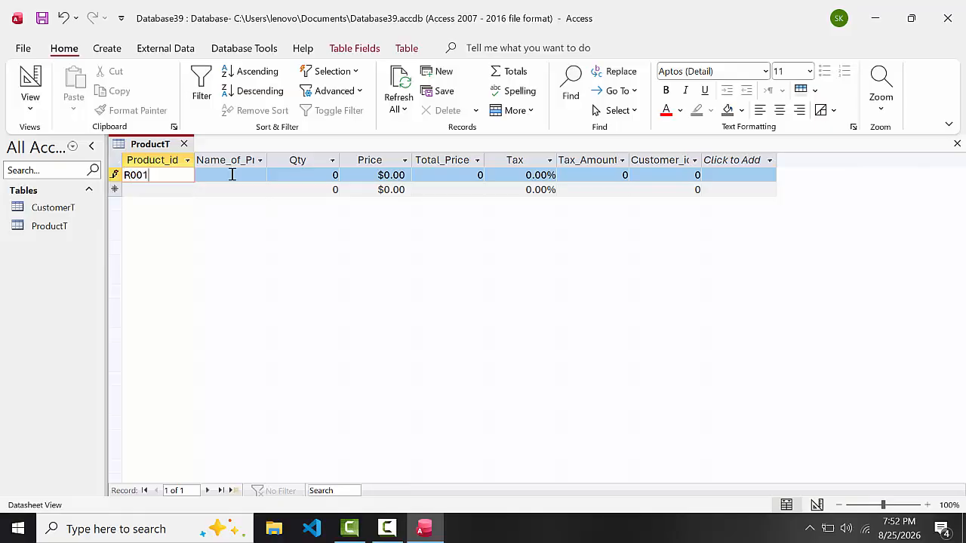
key(Tab)
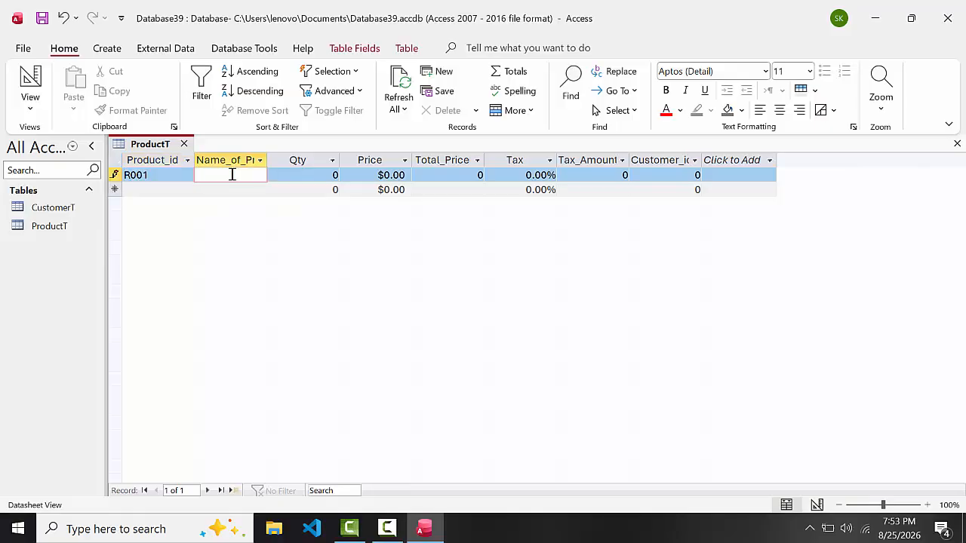
text(Laptop(Lenovo))
key(BackSpace)
key(BackSpace)
drag(269, 156, 287, 161)
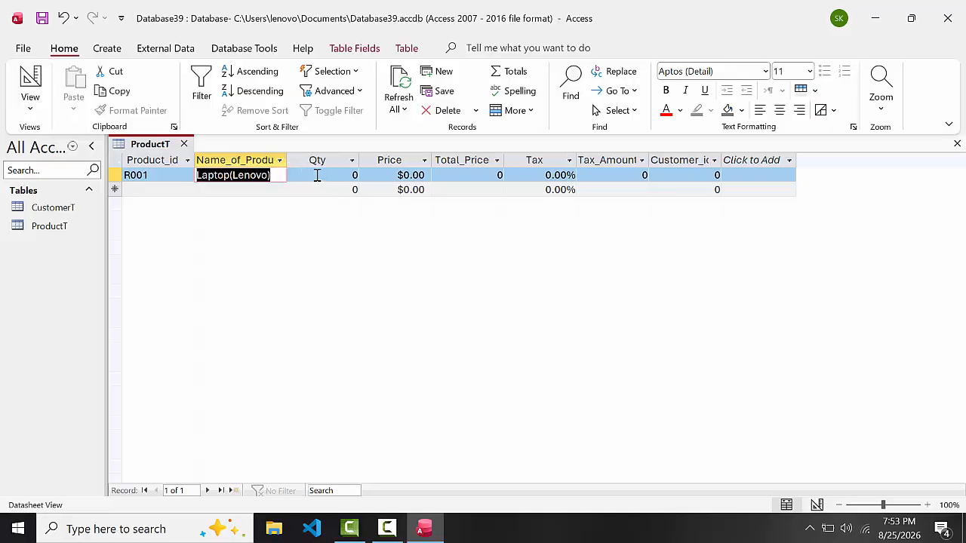
Set the R001 record's Qty to 5 and its Price to 70000.
click(316, 175)
double_click(317, 175)
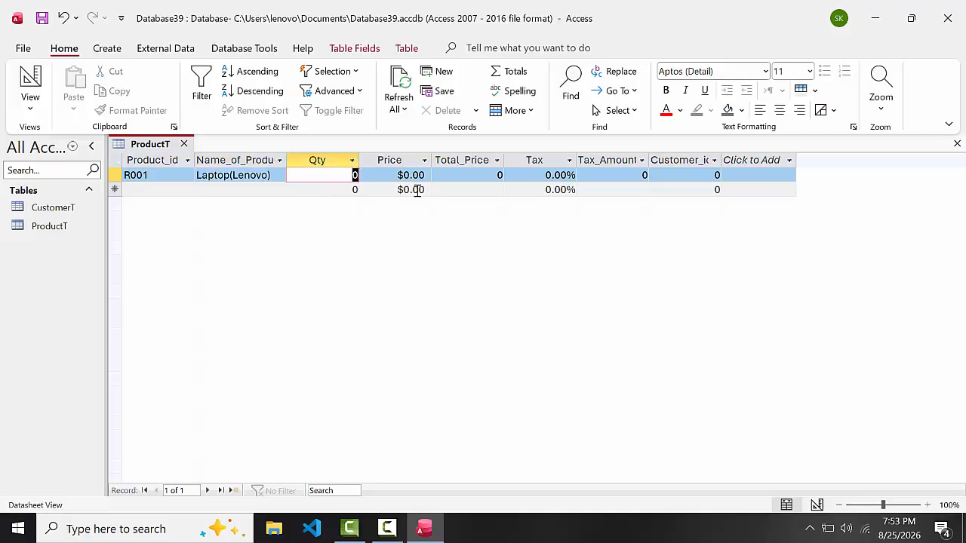
key(BackSpace)
text(5)
key(Tab)
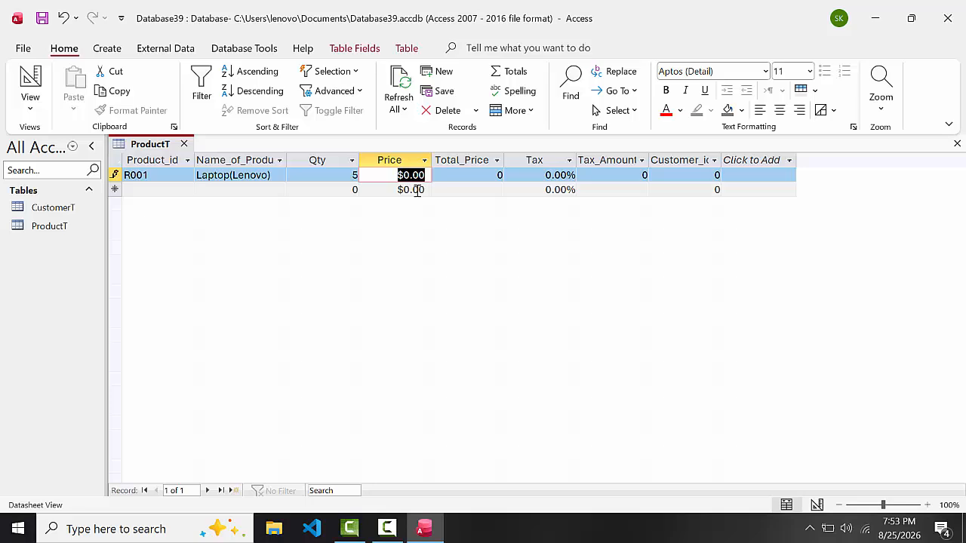
text(7)
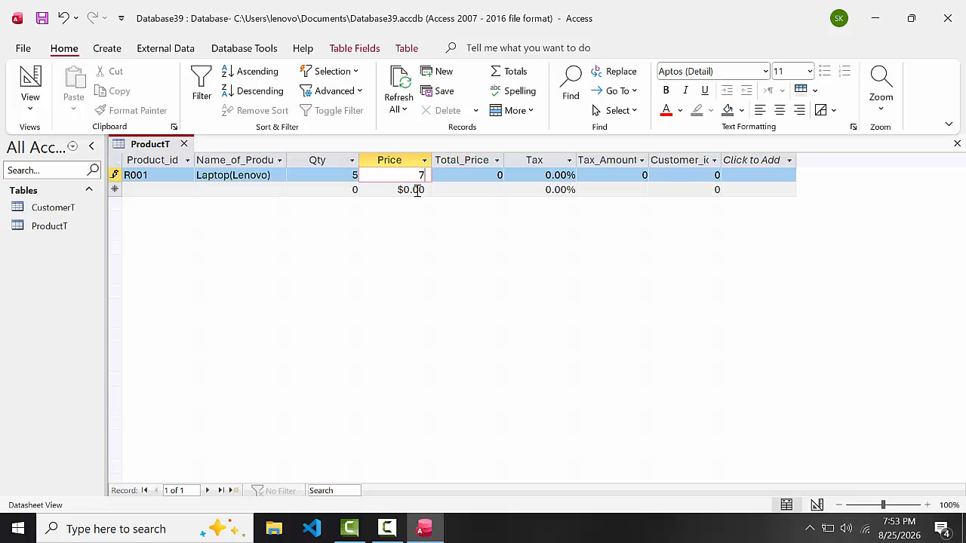
text(0000)
key(Tab)
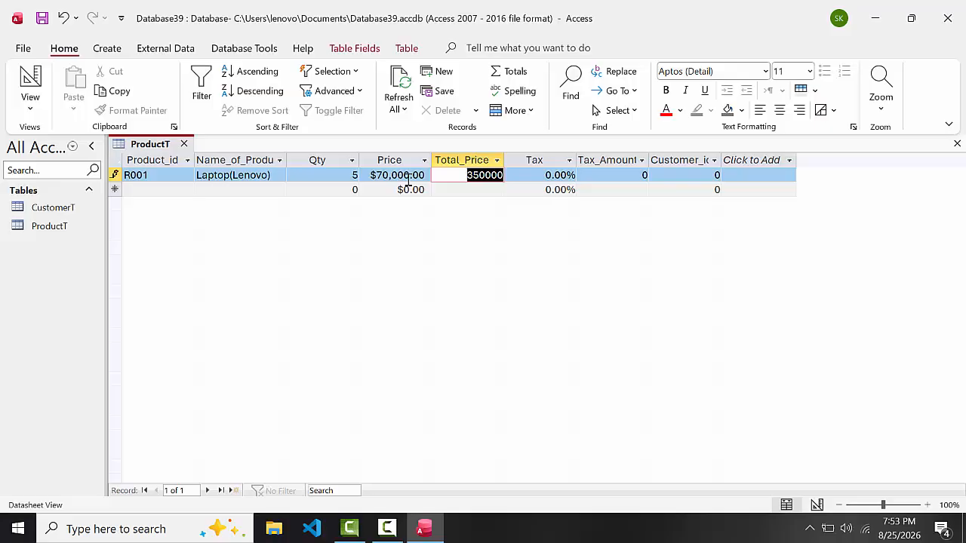
Set the R001 record's Tax to 18% and complete the record by filling in its Customer_id.
click(552, 175)
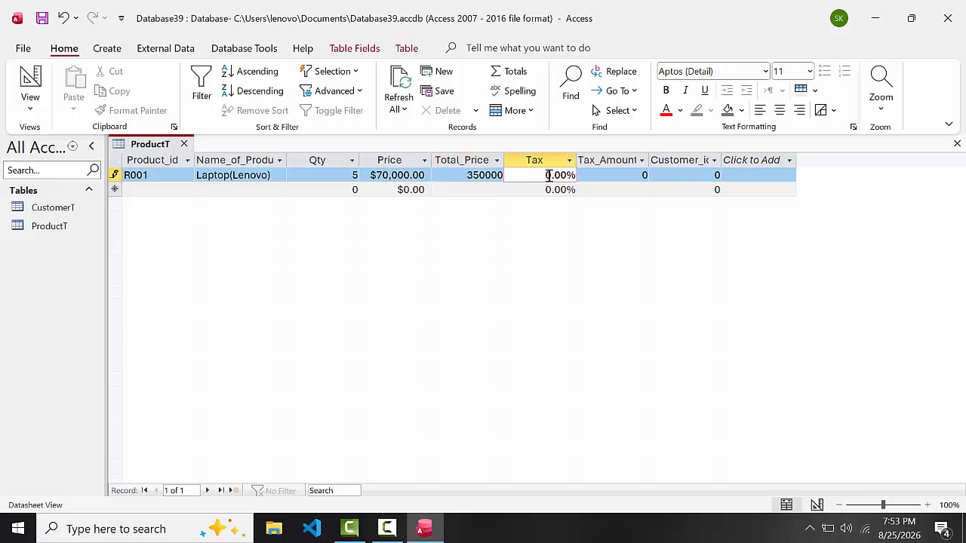
key(BackSpace)
text(18)
key(Tab)
key(Tab)
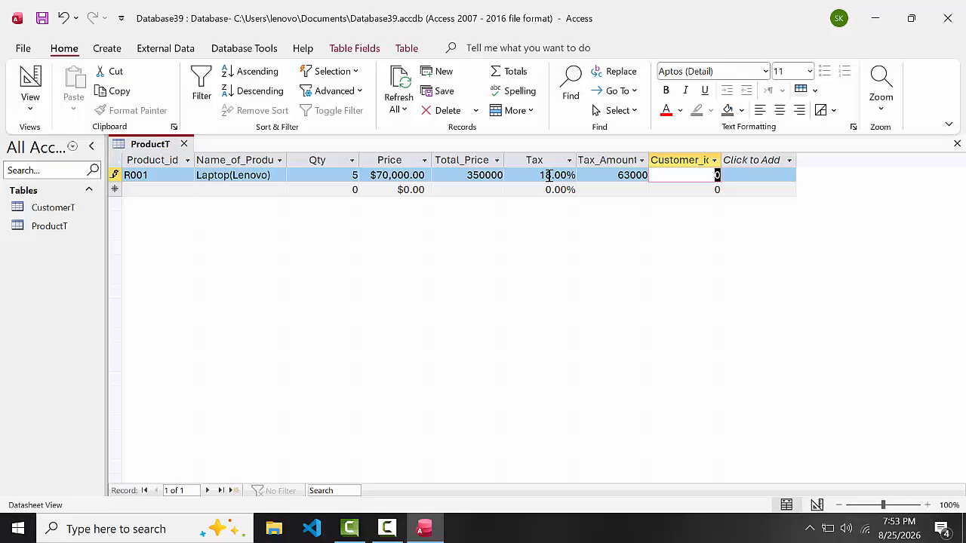
text(1)
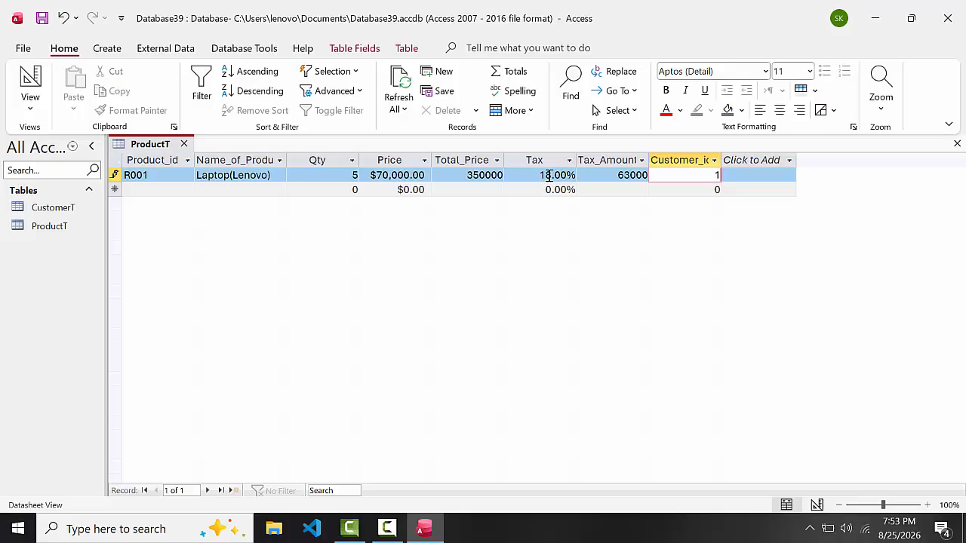
key(Tab)
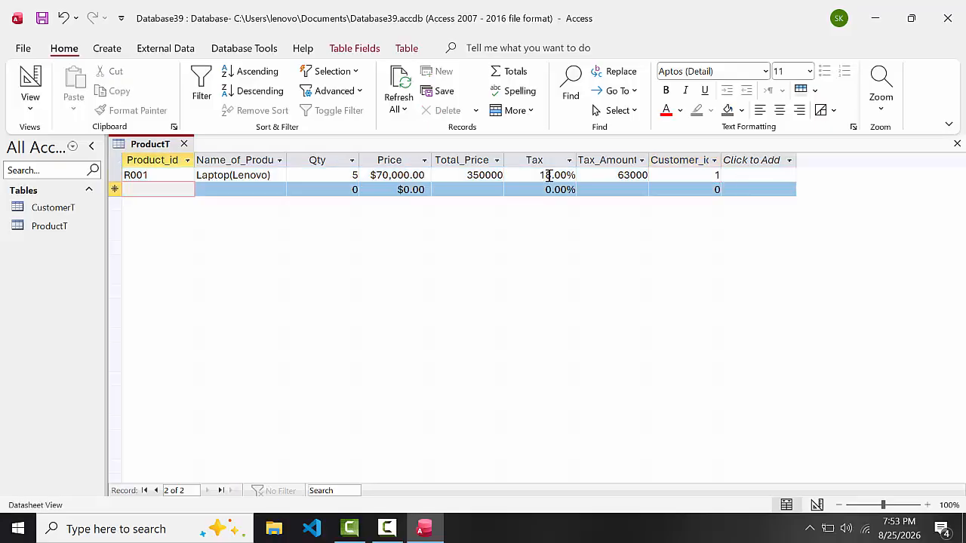
Start a second product record with Product_id R002 and the product name Laptop(HP).
text(R00)
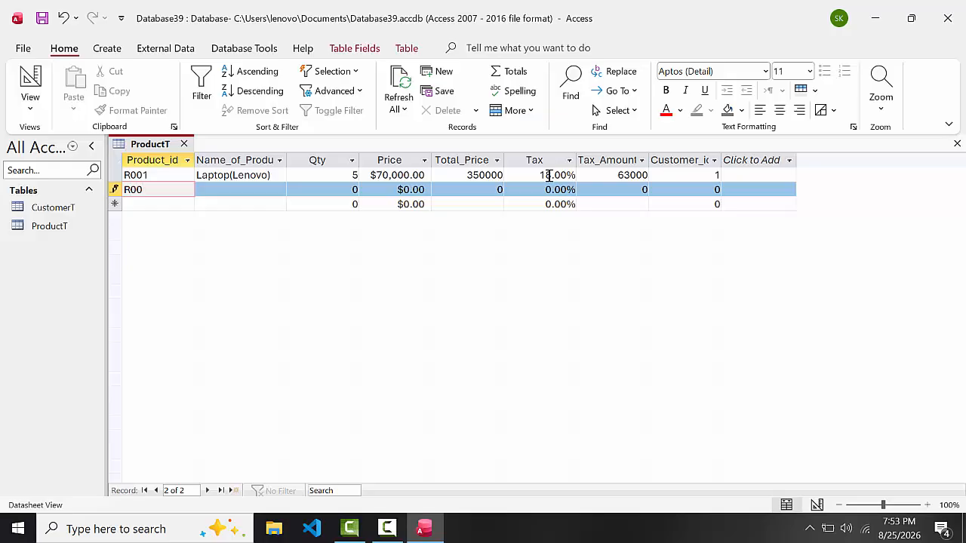
text(2)
key(Tab)
text(L)
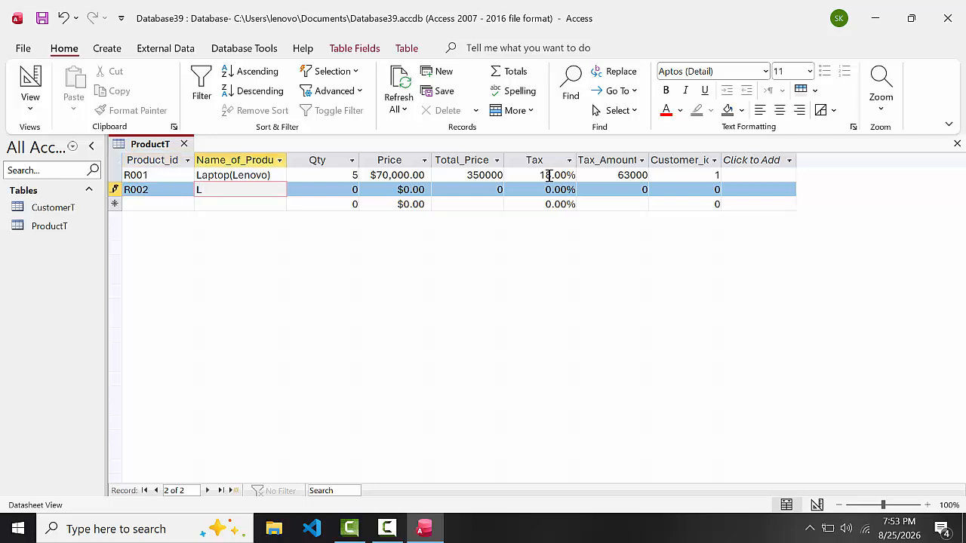
text(aptop(HP))
key(Tab)
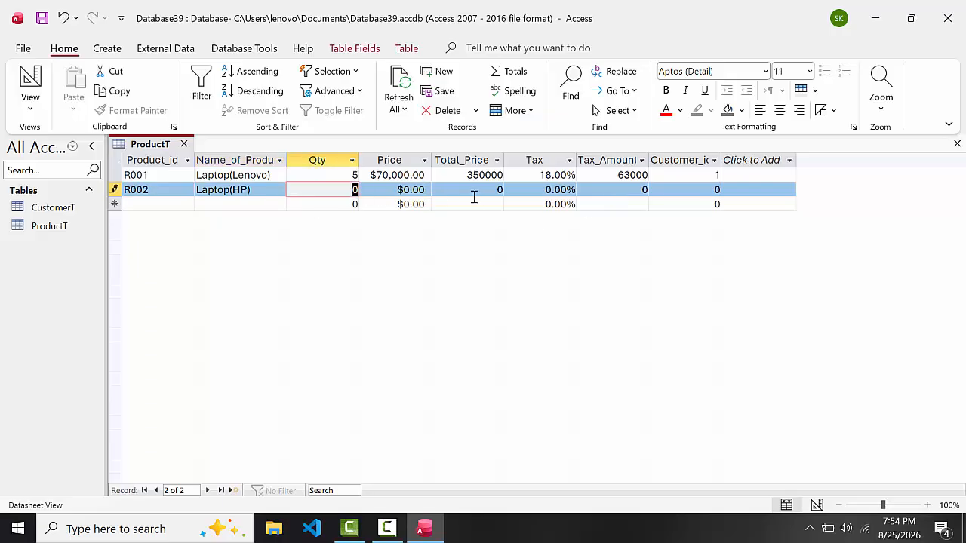
Set the R002 record's Qty to 2 and its Price to 85000.
text(2)
key(Tab)
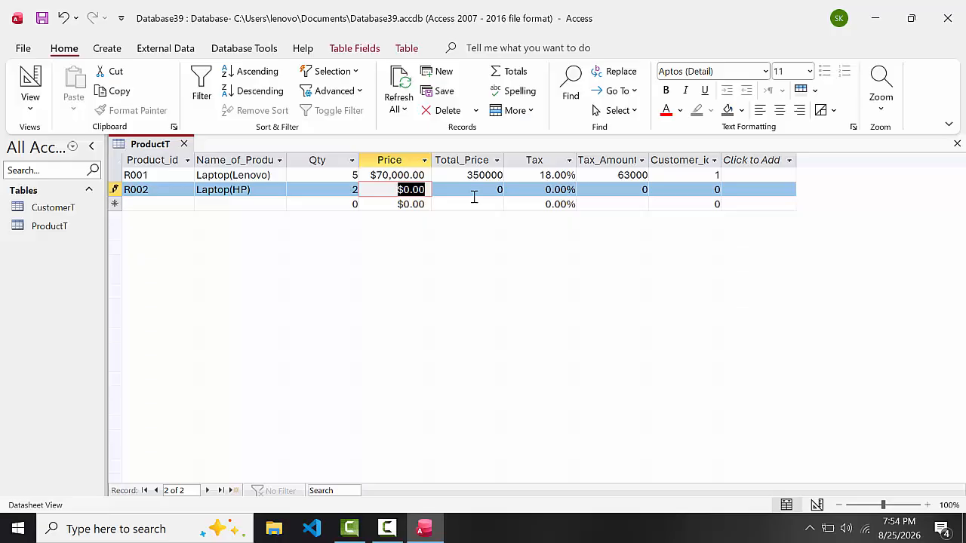
text(8500)
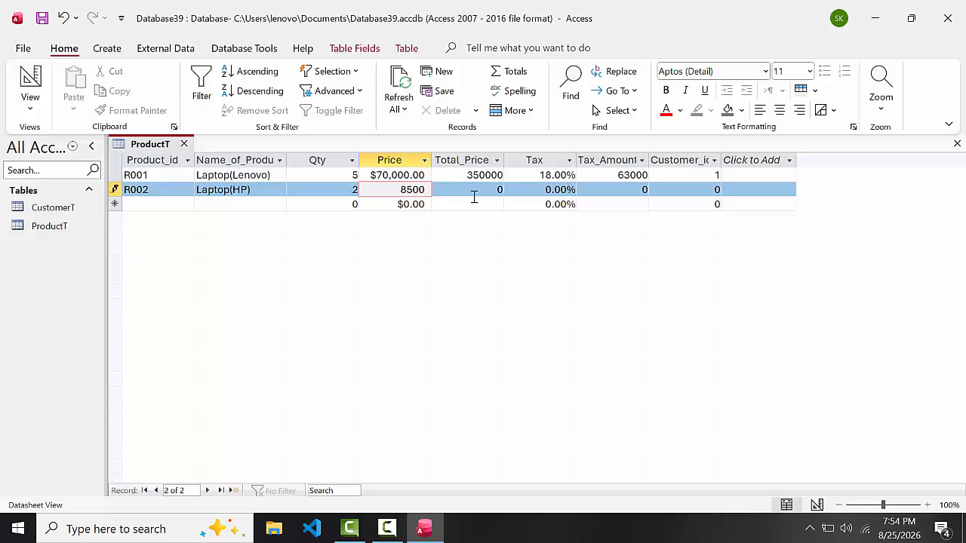
text(0)
key(Tab)
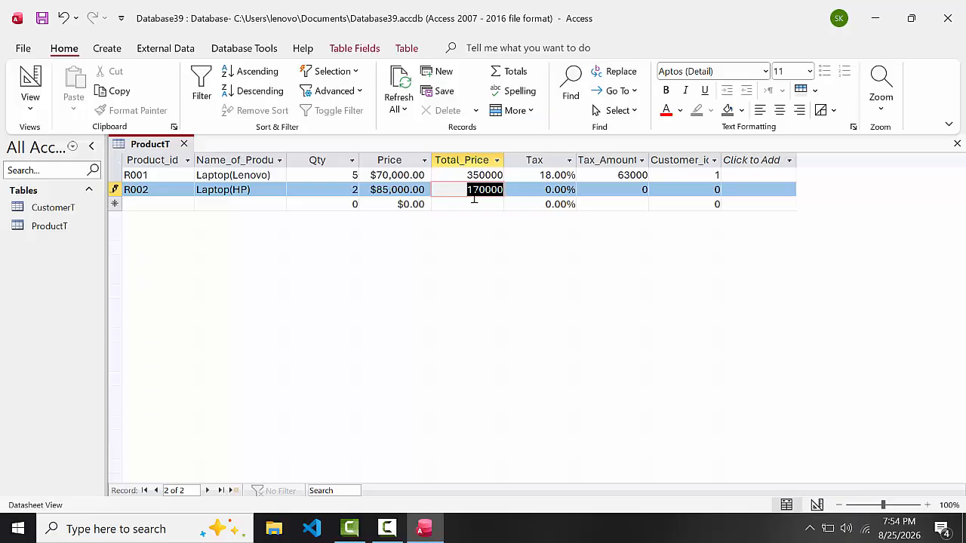
Set the R002 record's Tax to 18% and move on to its Customer_id.
key(Tab)
text(1)
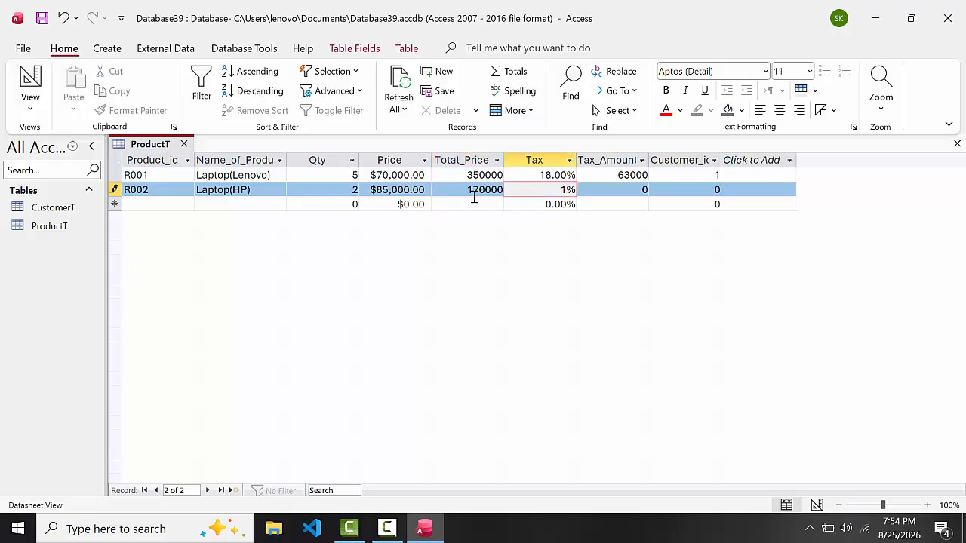
text(8)
key(Tab)
key(Tab)
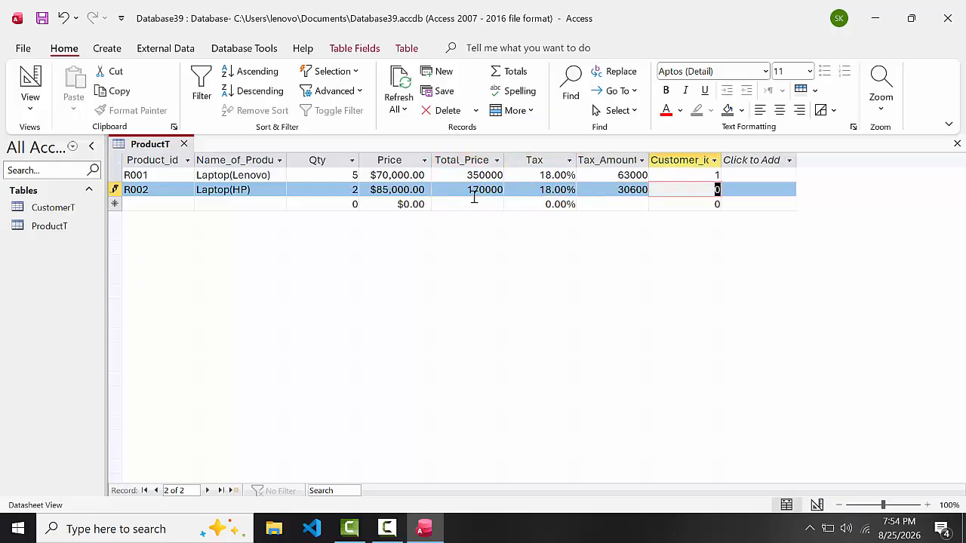
Complete the R002 record by filling in its Customer_id, and close ProductT with its layout changes saved.
text(1)
key(Tab)
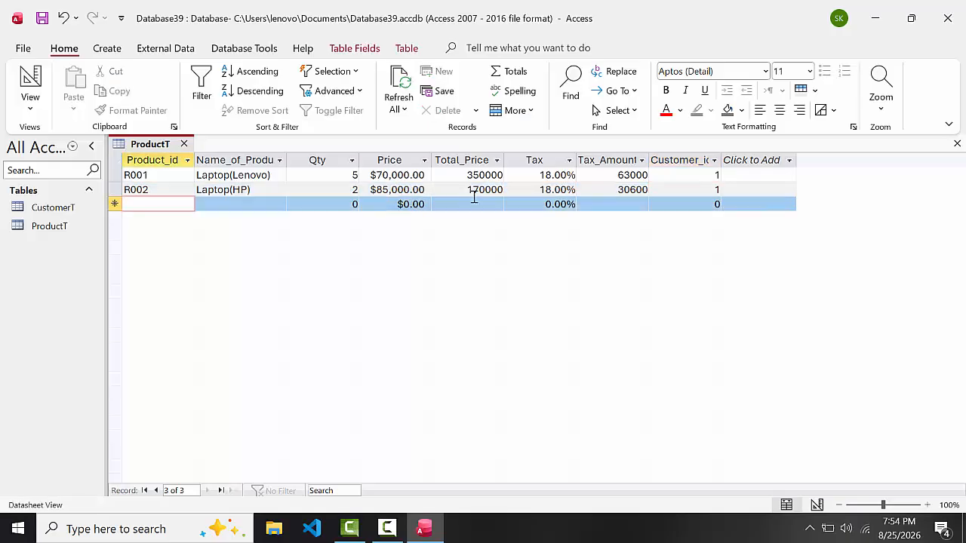
click(184, 144)
click(470, 300)
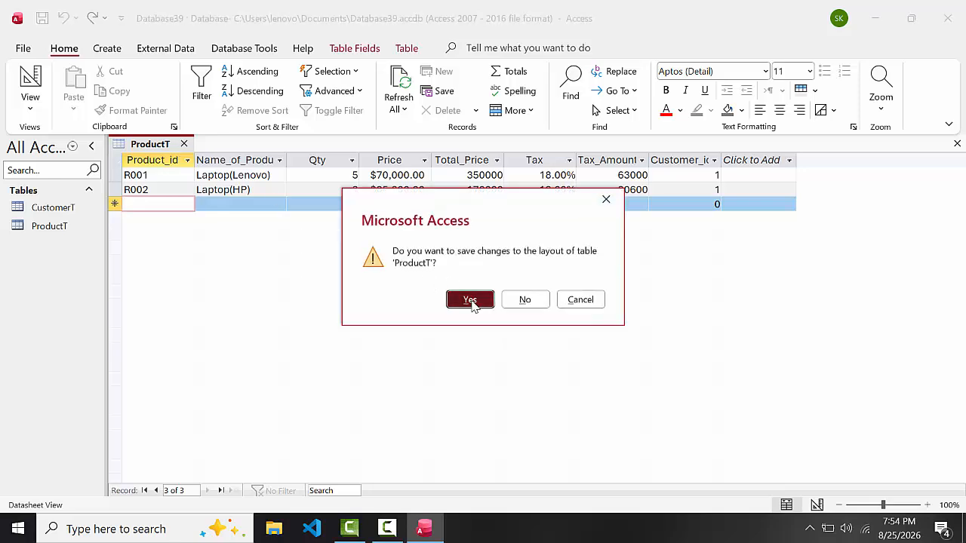
Open the Relationships layout and place the CustomerT and ProductT tables side by side in it.
click(243, 47)
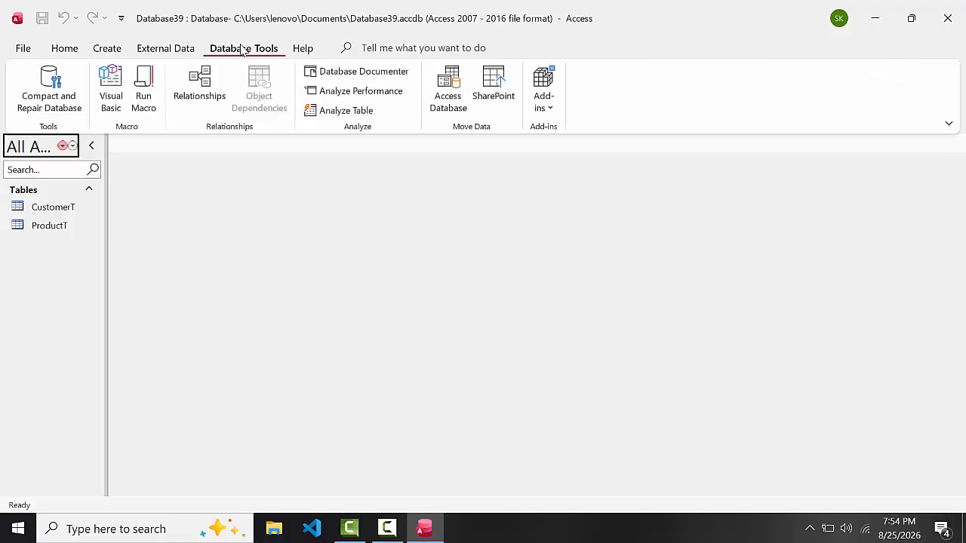
click(183, 85)
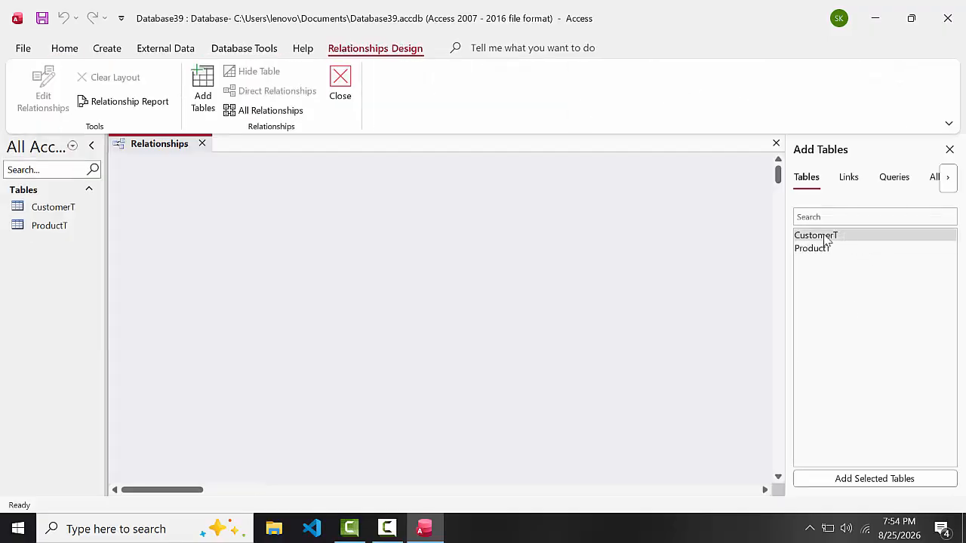
drag(827, 240, 204, 206)
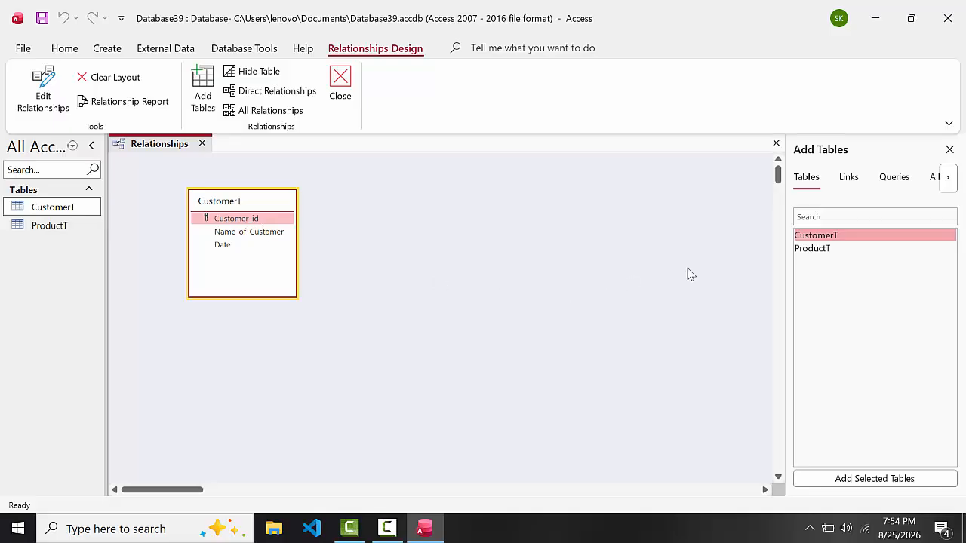
drag(828, 249, 381, 213)
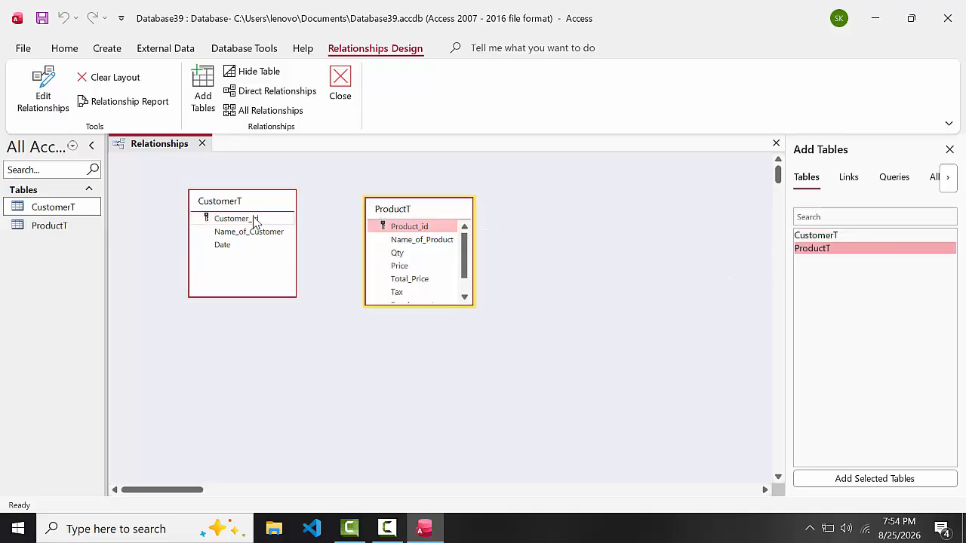
Create a one-to-many relationship from CustomerT's Customer_id to ProductT's Customer_id, enforcing referential integrity with cascading updates of related fields.
drag(255, 220, 416, 301)
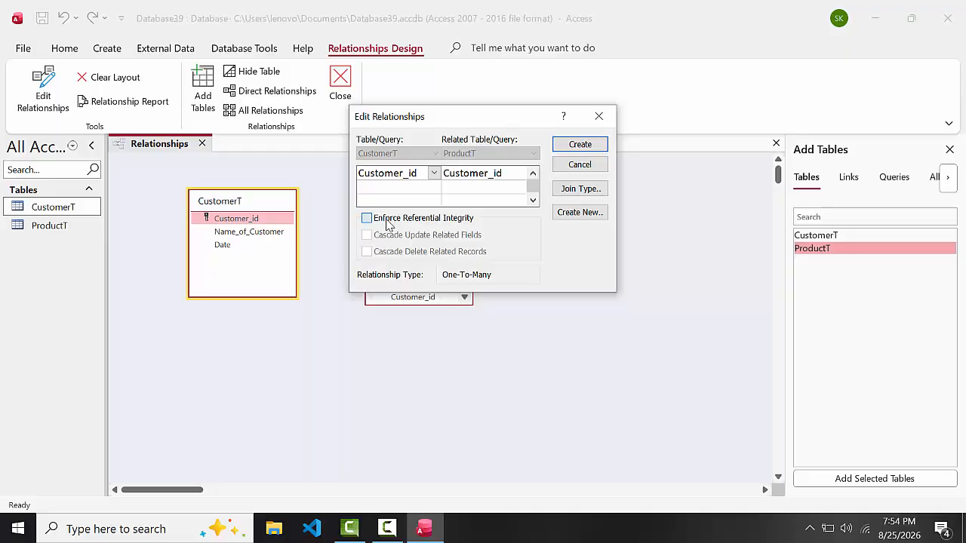
click(388, 224)
click(390, 237)
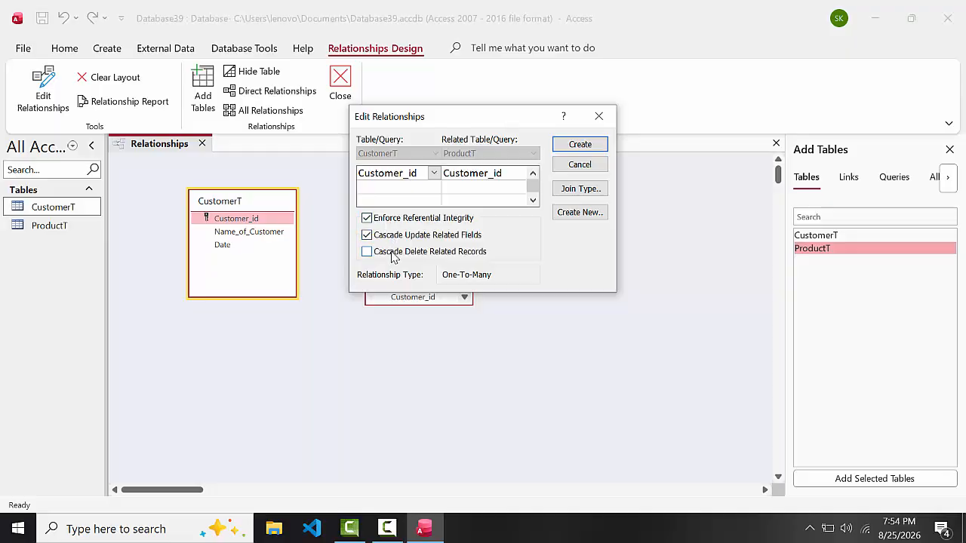
click(578, 146)
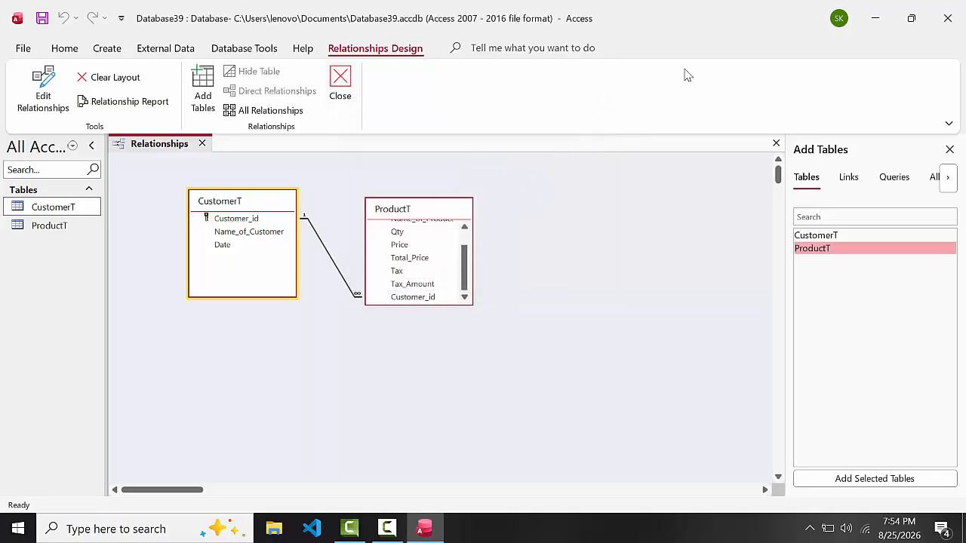
Start the Form Wizard and include the CustomerT fields Customer_id, Name_of_Customer and Date.
click(62, 50)
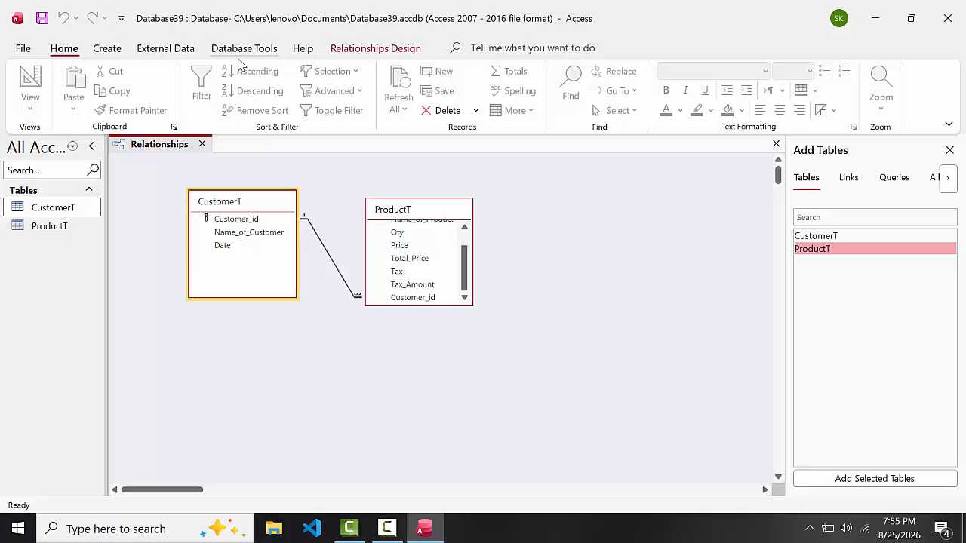
click(109, 50)
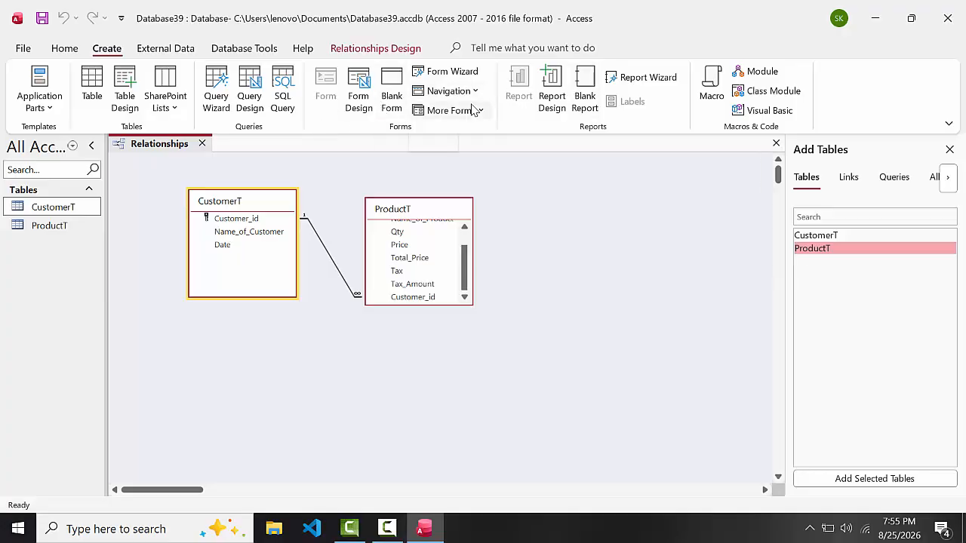
click(451, 70)
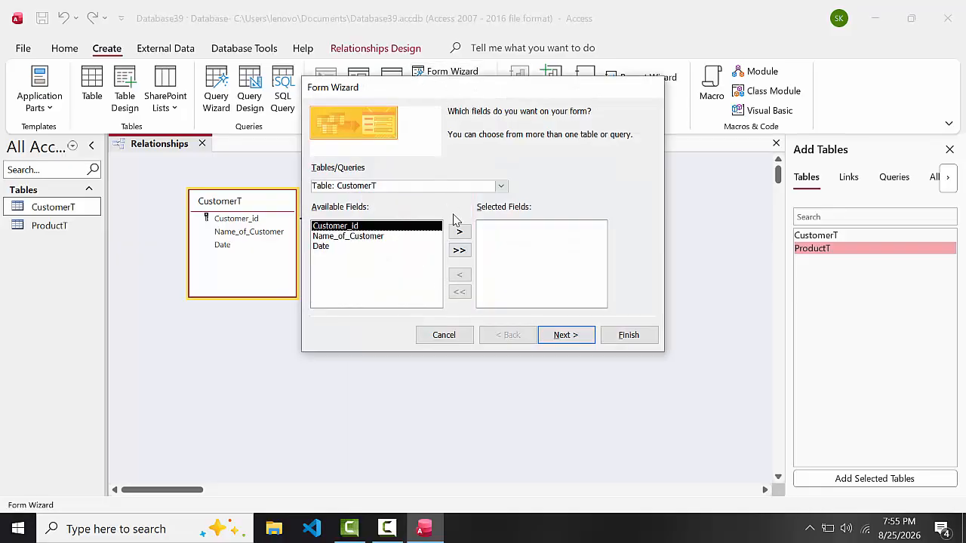
click(460, 231)
click(460, 233)
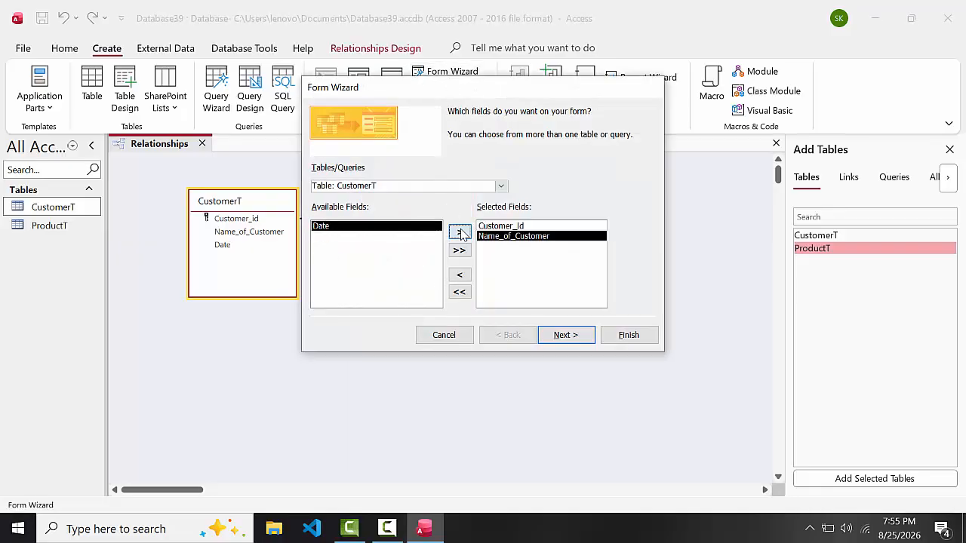
click(460, 232)
Add the ProductT fields Product_id, Name_of_Product, Qty, Price, Total_Price, Tax and Tax_Amount to the form, leaving out Customer_id.
click(500, 186)
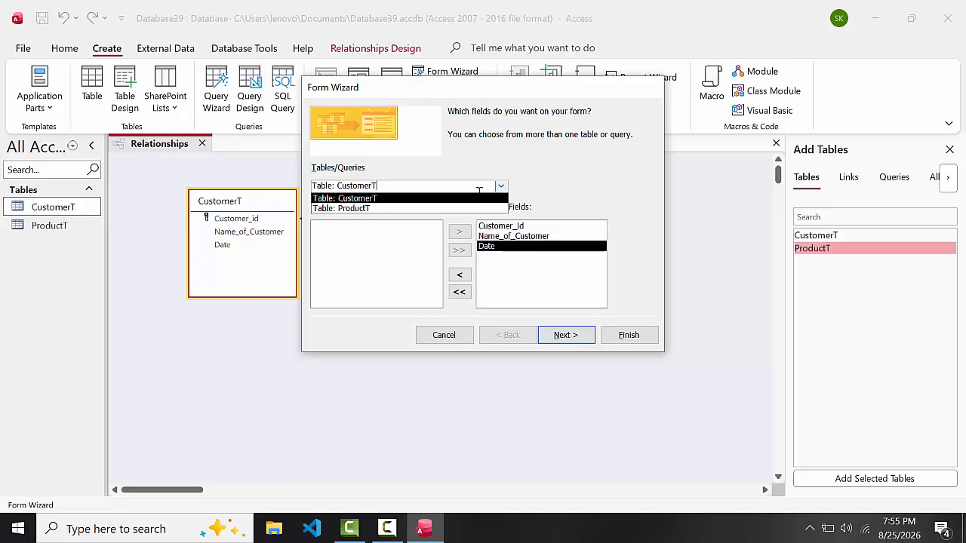
click(458, 208)
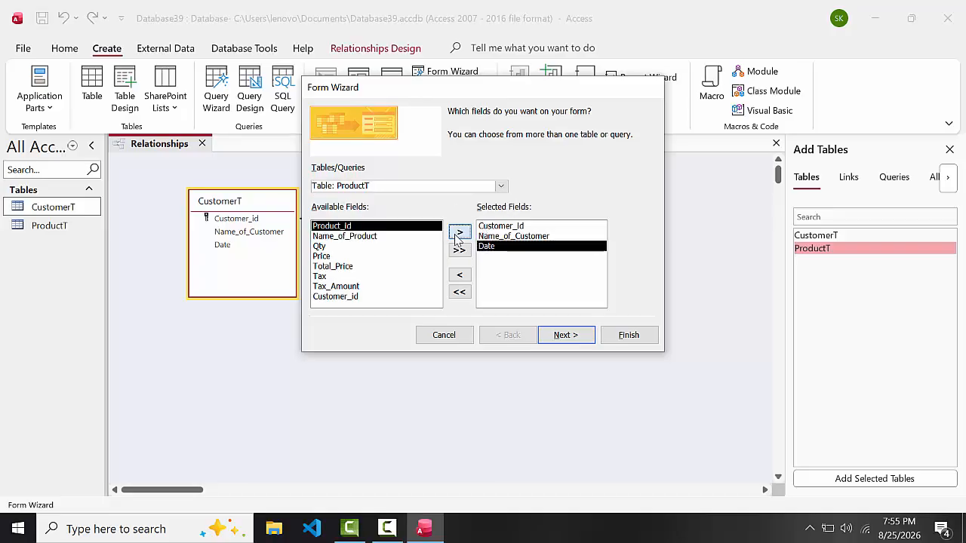
click(457, 234)
click(457, 234)
click(458, 234)
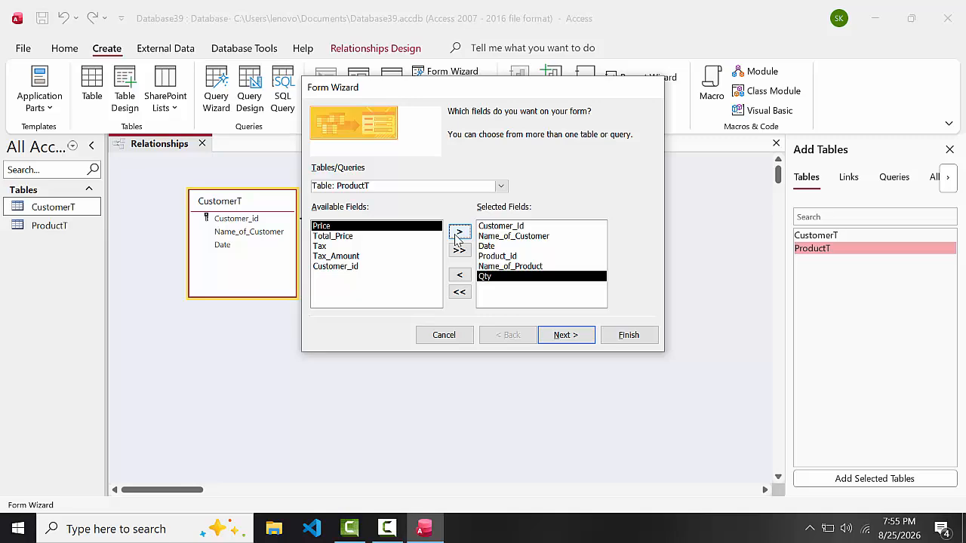
click(459, 232)
click(459, 232)
click(459, 233)
click(458, 232)
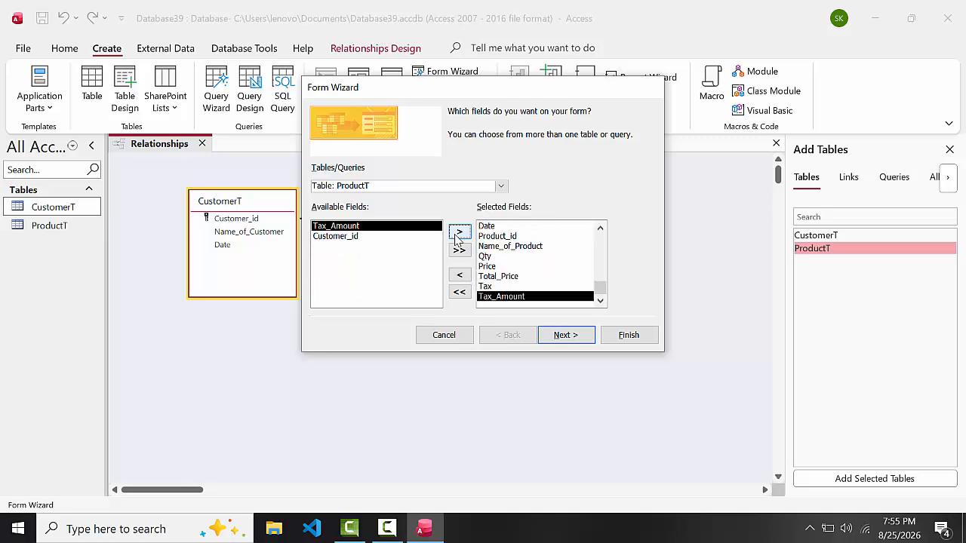
Finish the form viewed by CustomerT with a tabular subform, keeping the titles CustomerT and ProductT Subform, and open it for design changes.
click(566, 337)
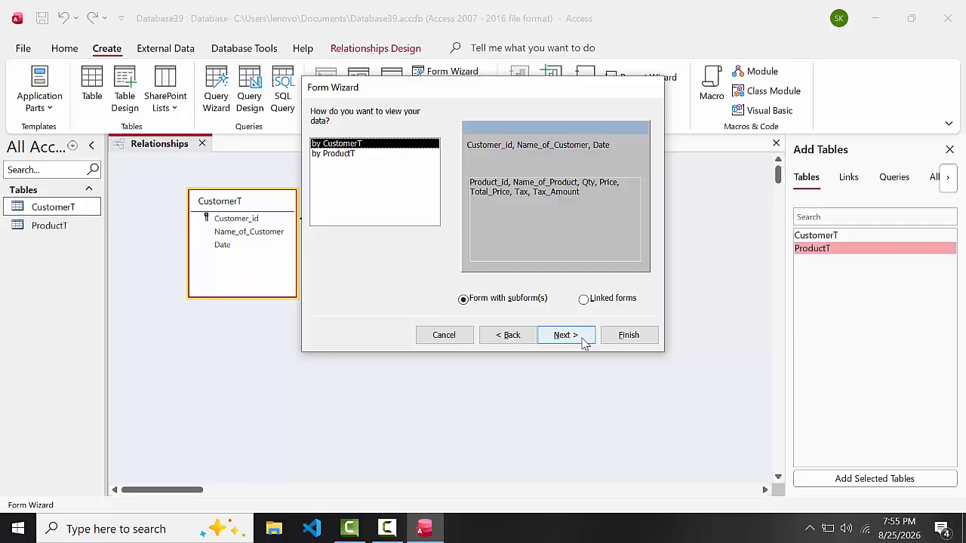
click(575, 339)
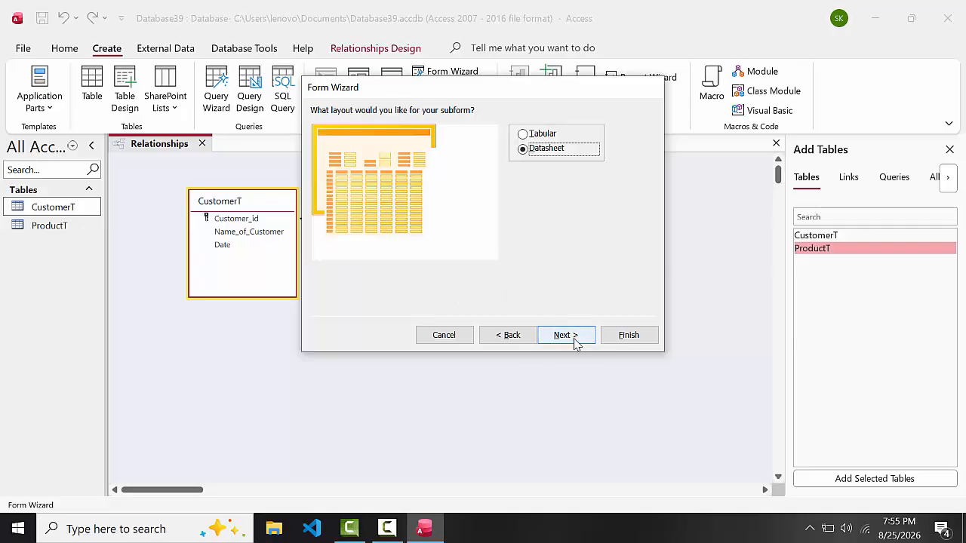
click(522, 134)
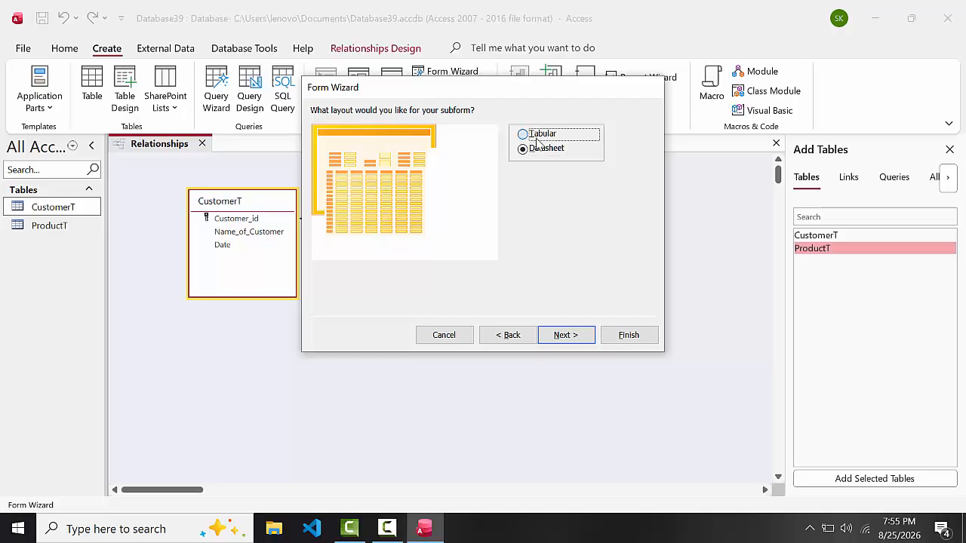
click(559, 335)
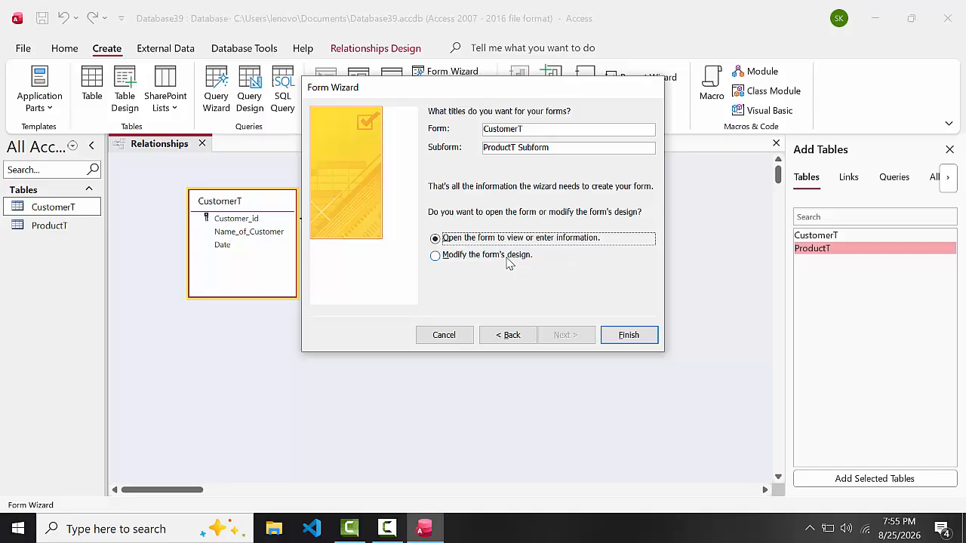
click(509, 260)
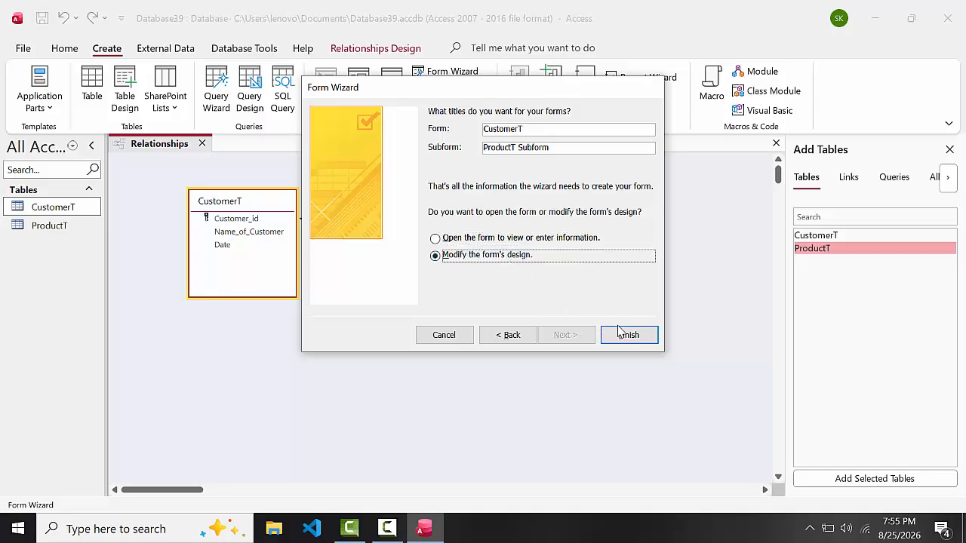
click(620, 337)
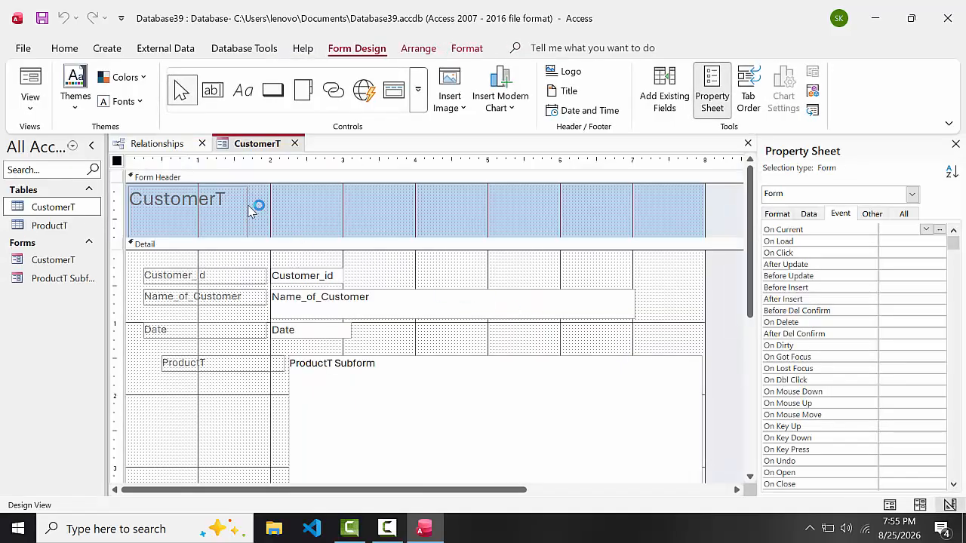
Delete the CustomerT title label from the main form's header and collapse the header section to zero height.
click(248, 210)
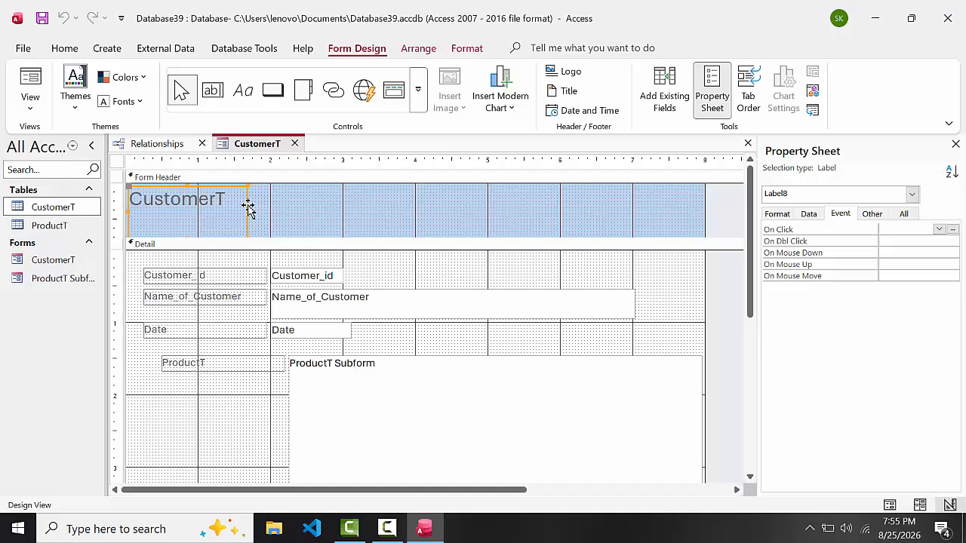
key(Delete)
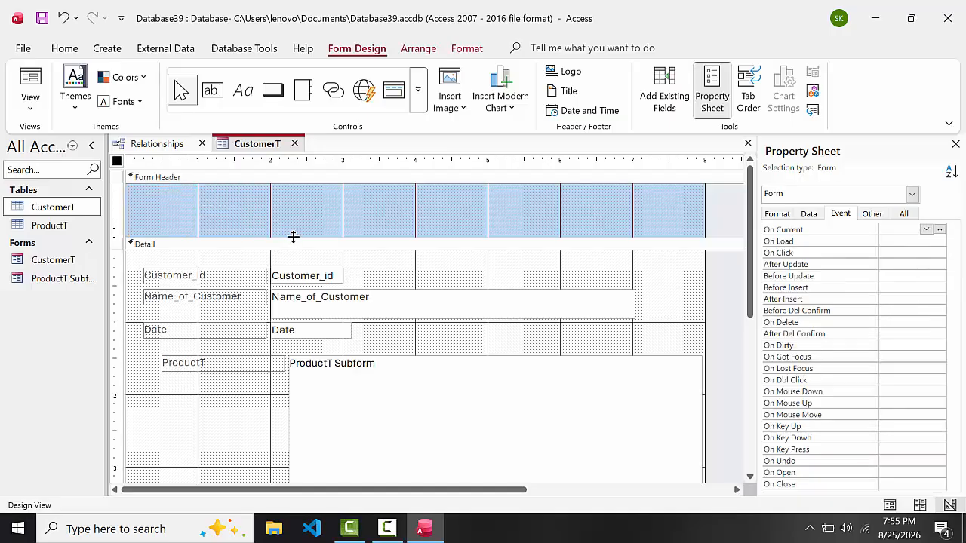
drag(292, 236, 291, 183)
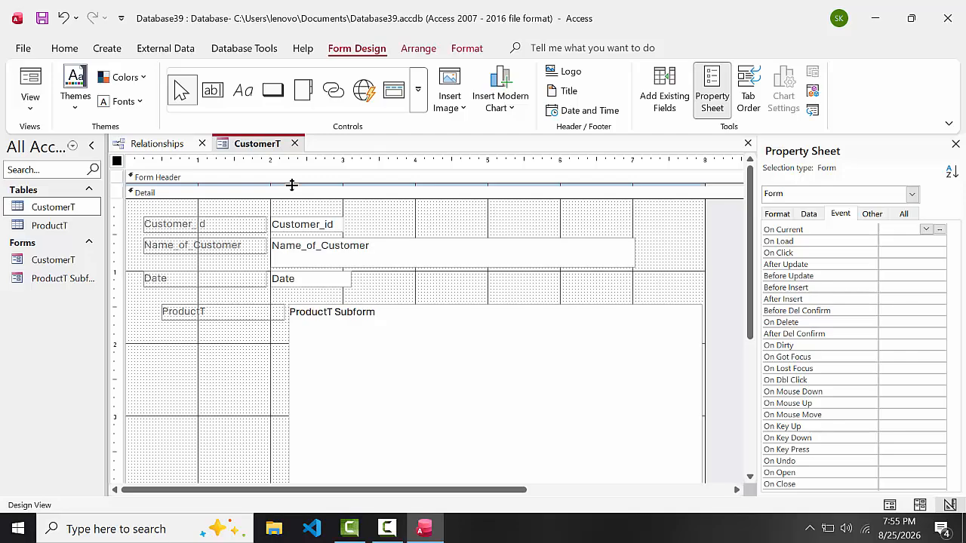
Preview the form in Form View, and widen the ProductT subform in Design View so its outer edge reaches about 8.8 on the ruler.
click(33, 85)
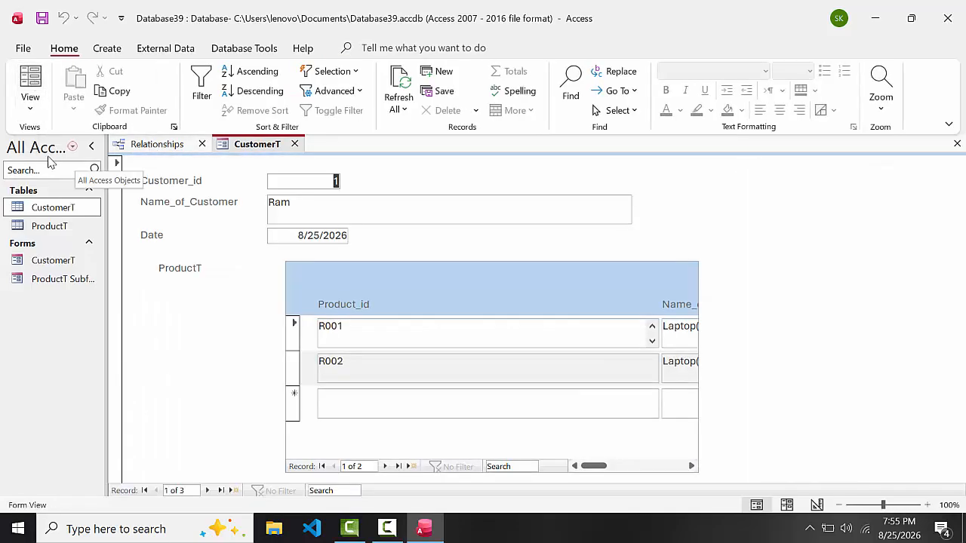
click(32, 110)
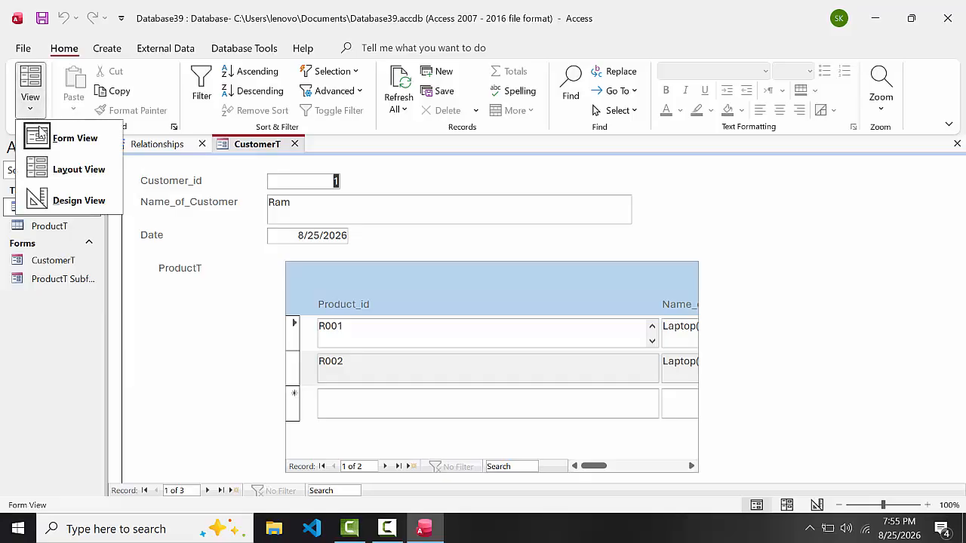
click(57, 201)
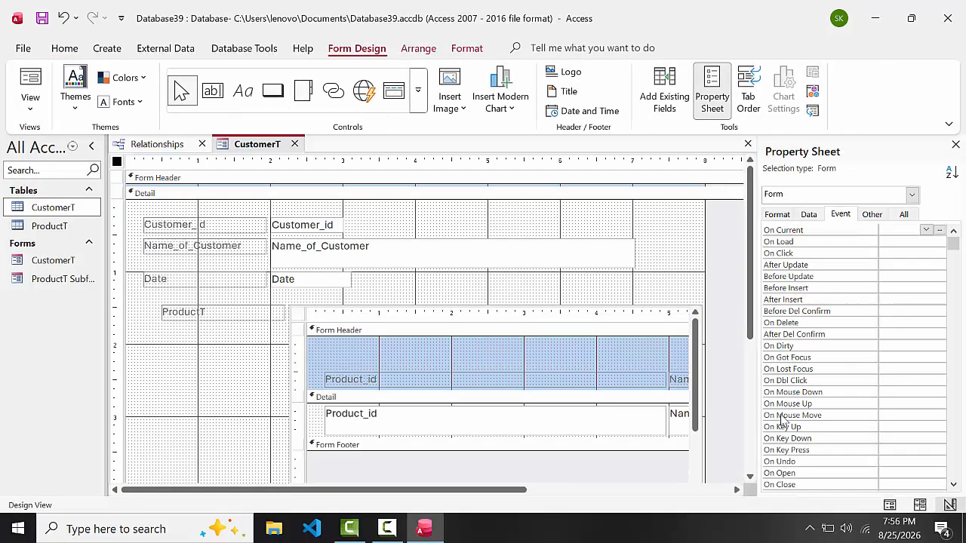
click(708, 307)
drag(704, 303, 763, 324)
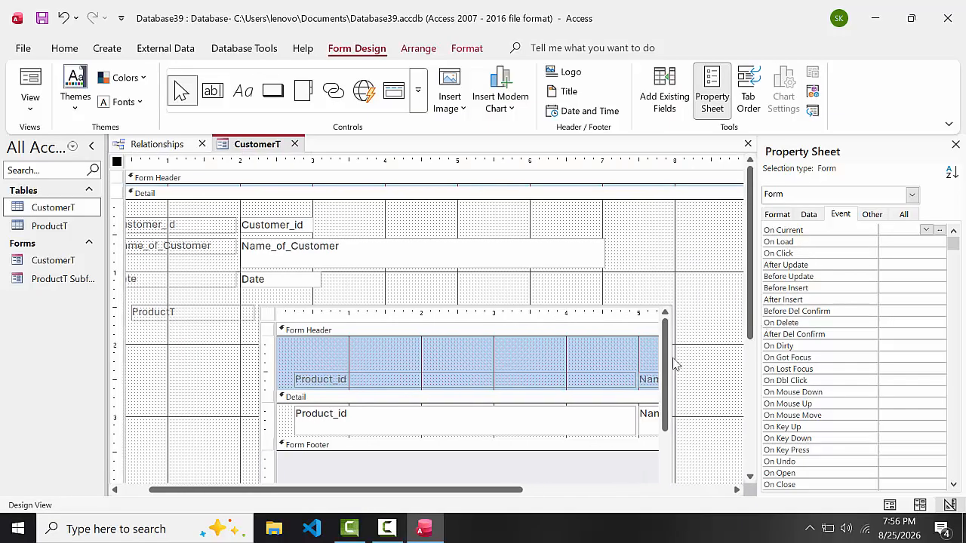
click(649, 356)
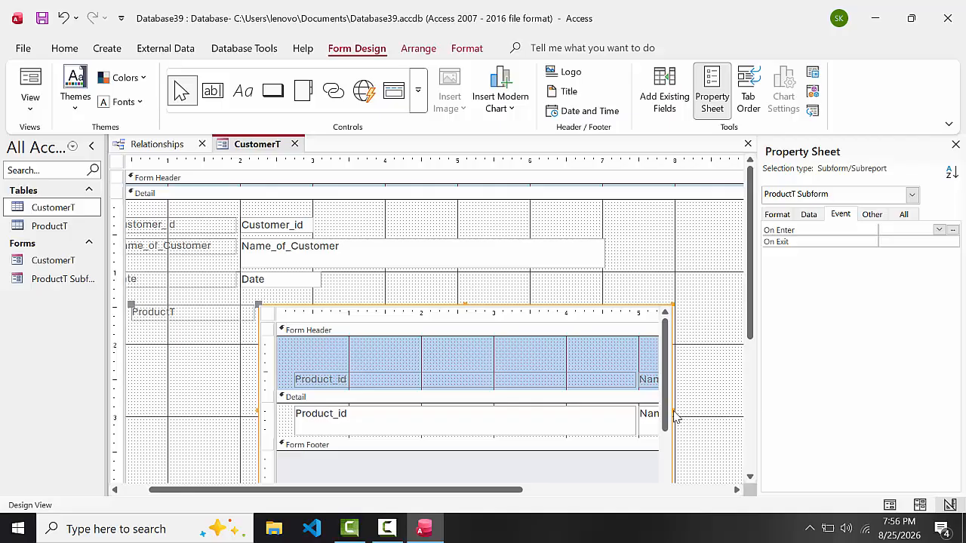
drag(671, 410, 732, 412)
Narrow the Product_id label and text box in the ProductT subform so both end at about 1.5 on its ruler.
click(421, 389)
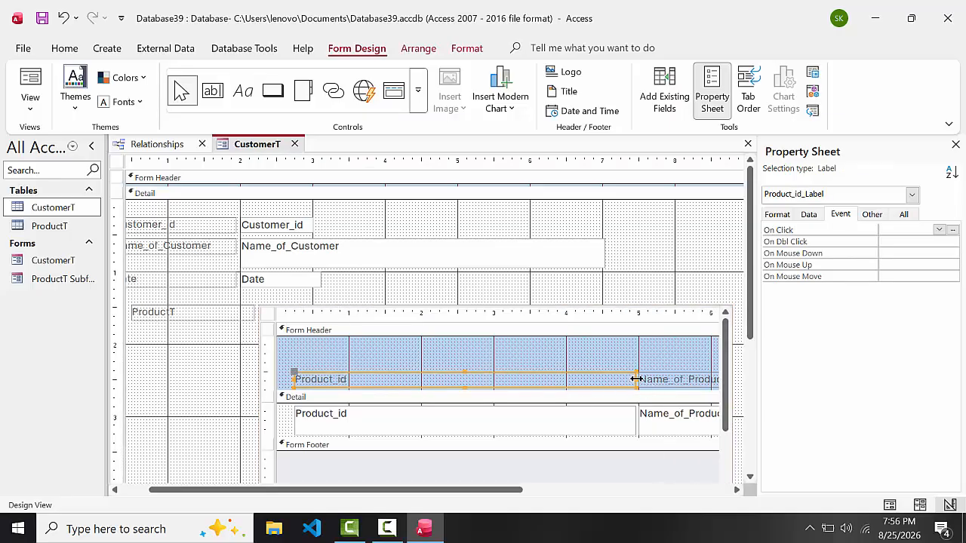
drag(636, 378, 451, 390)
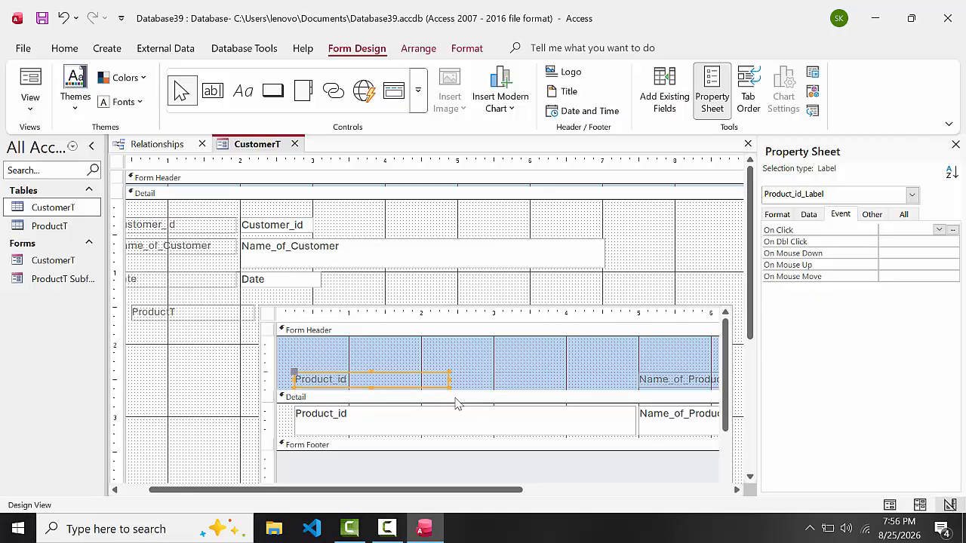
click(483, 432)
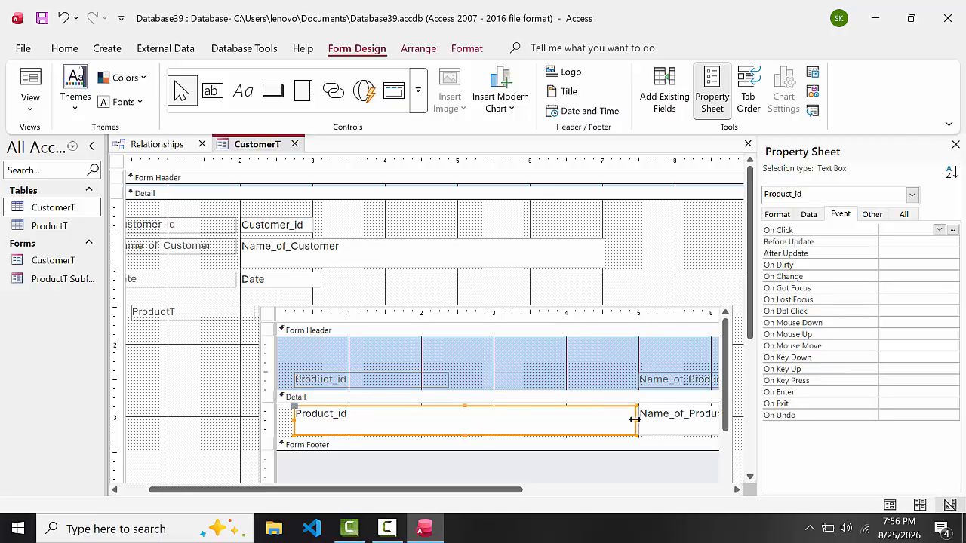
drag(637, 425, 390, 424)
click(385, 379)
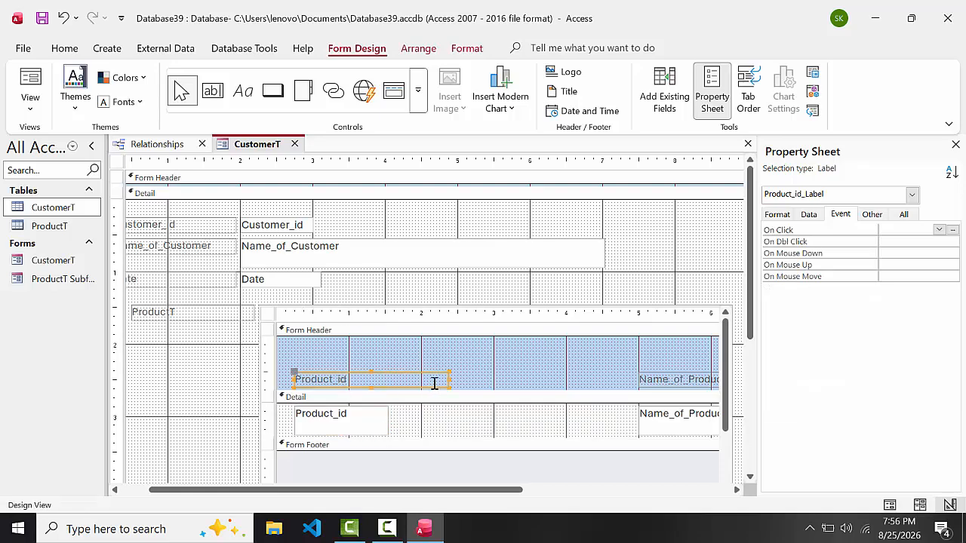
drag(448, 378, 388, 388)
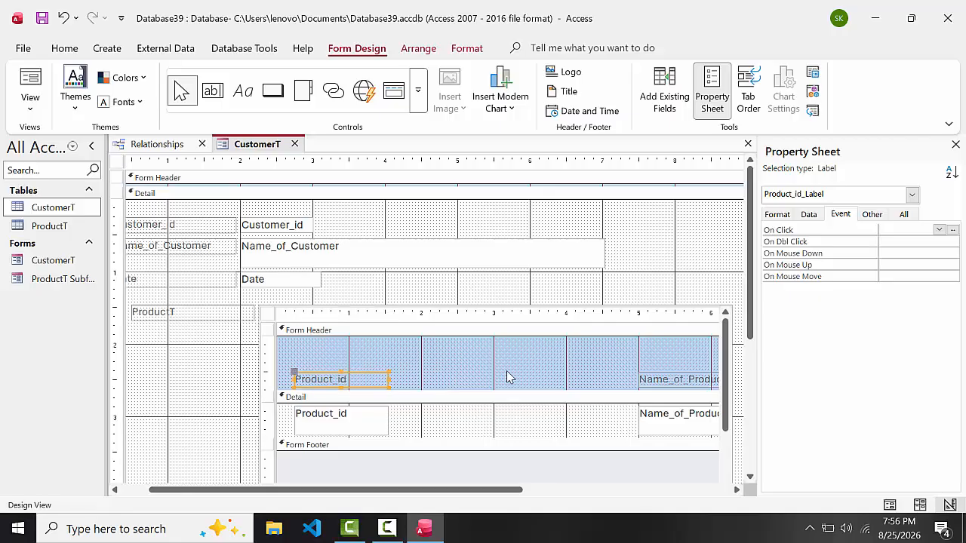
Move the subform's Name_of_Product label beside Product_id and narrow it to span about 1.8 to 3.1 on the ruler.
click(658, 385)
drag(639, 385, 413, 382)
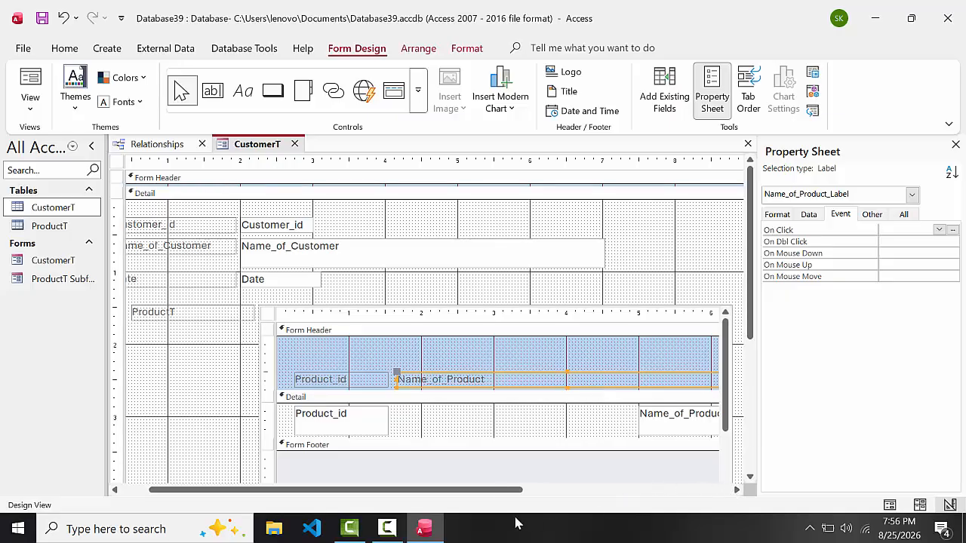
drag(503, 494, 539, 494)
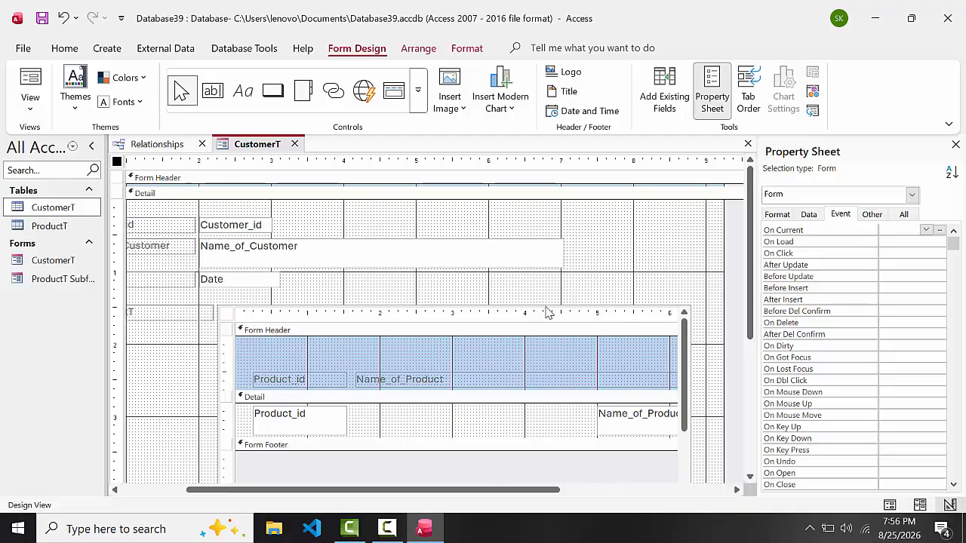
click(604, 414)
click(593, 385)
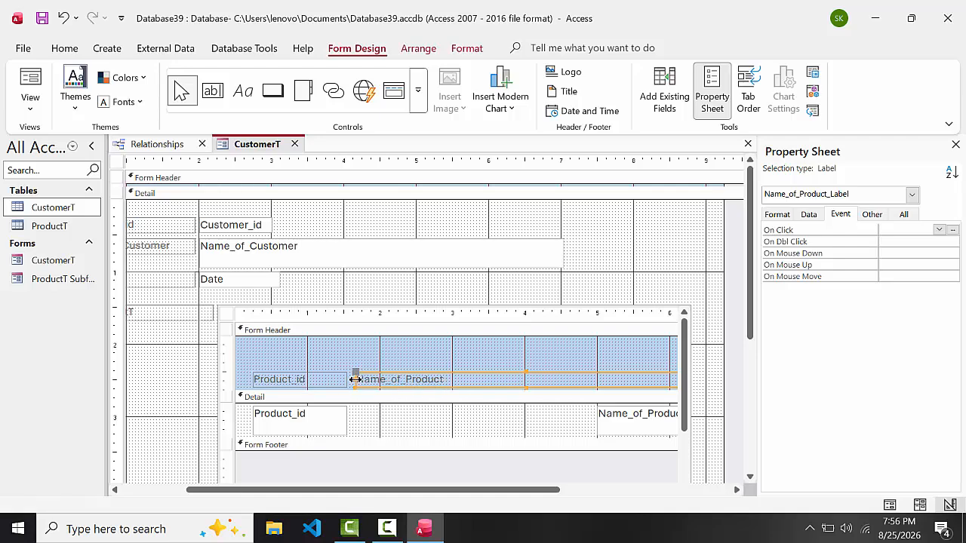
mouse_move(356, 381)
mouse_down()
mouse_move(536, 385)
mouse_move(366, 385)
mouse_up()
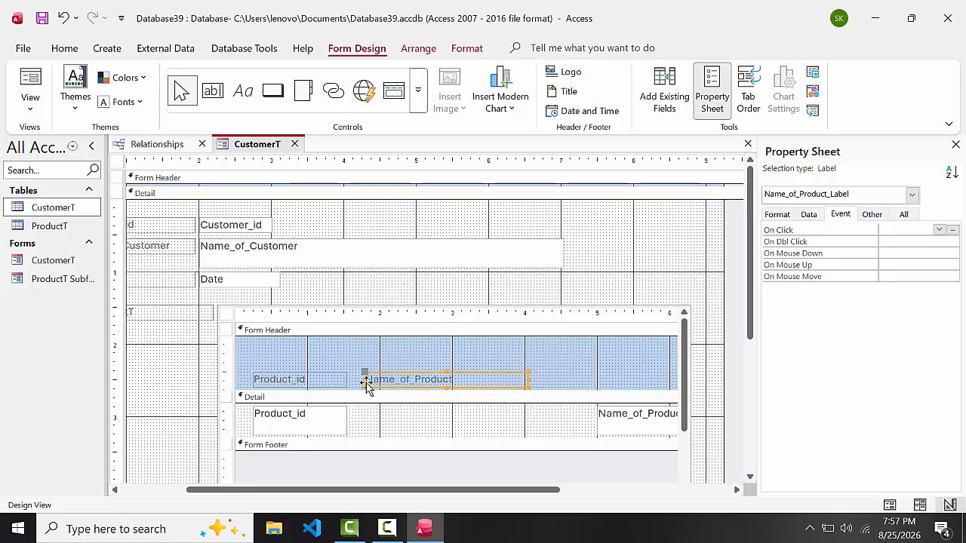
drag(526, 382, 463, 385)
Move the Name_of_Product text box beneath its label and shrink it to roughly the label's width and a single-line height.
click(597, 433)
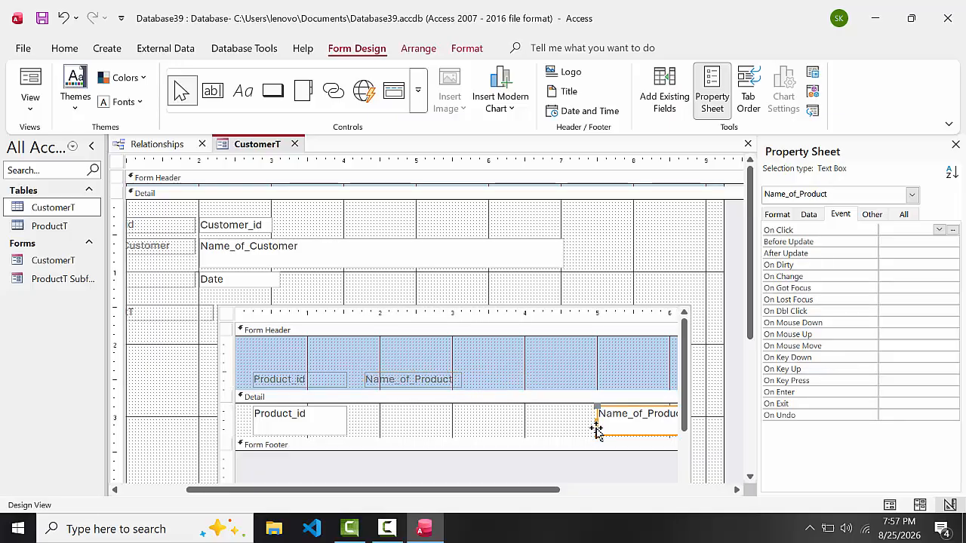
drag(597, 434, 362, 417)
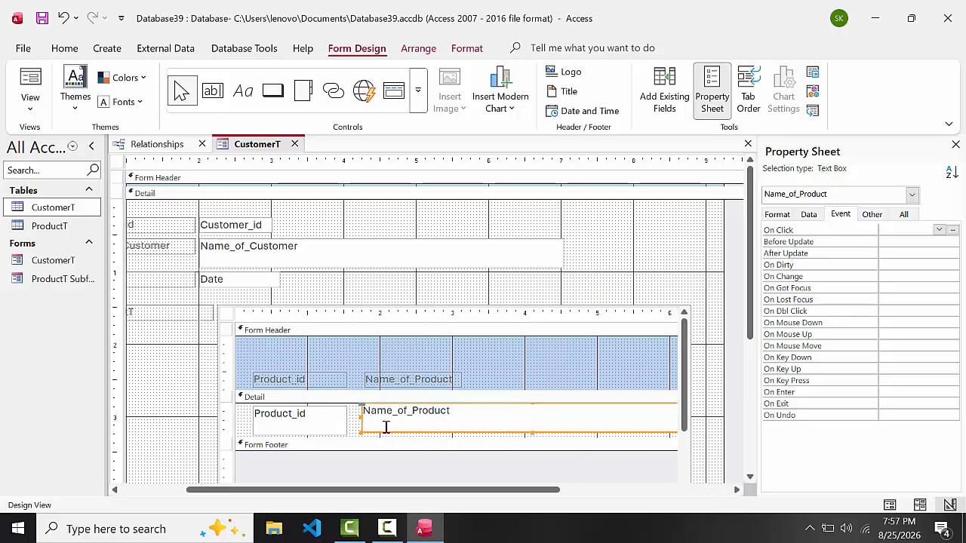
mouse_move(362, 421)
mouse_down()
mouse_move(543, 437)
mouse_move(370, 426)
mouse_up()
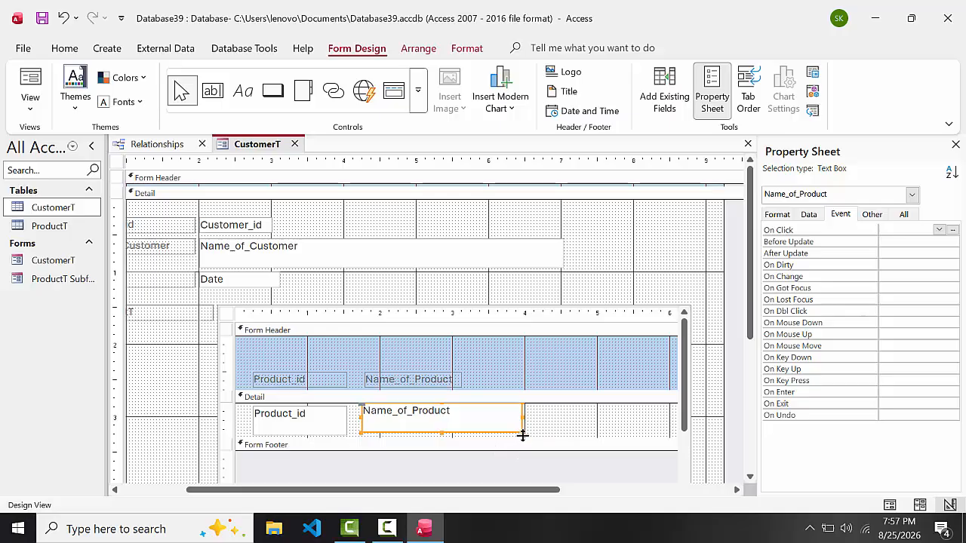
drag(523, 432, 466, 424)
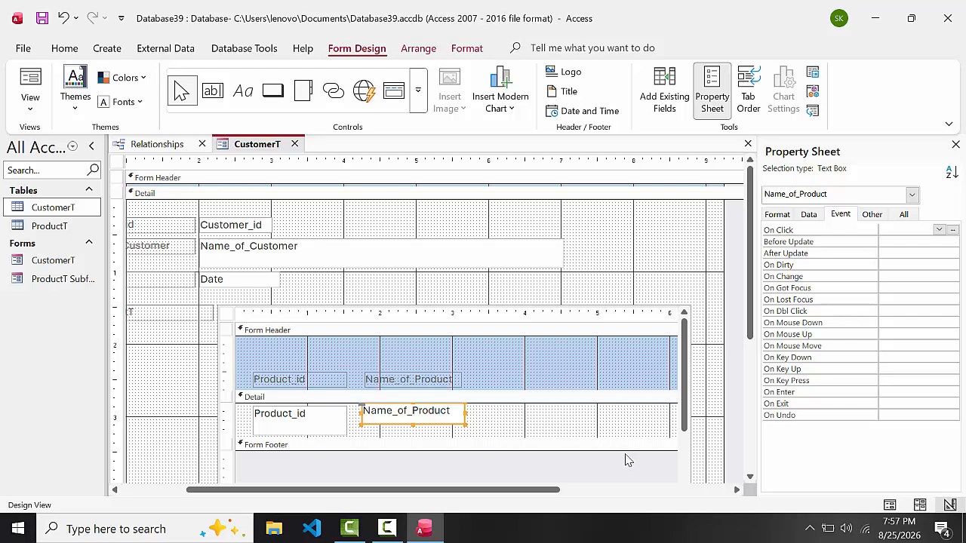
click(567, 421)
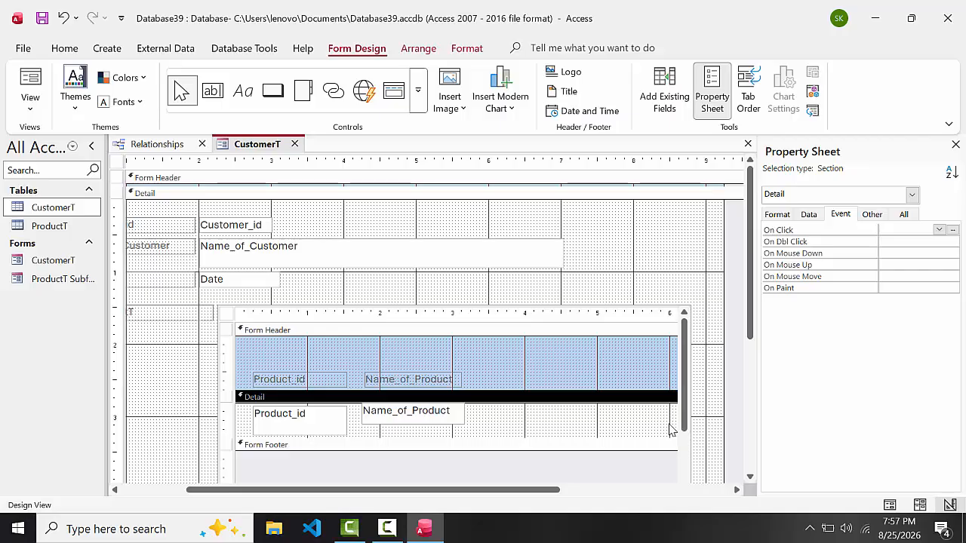
click(627, 423)
click(625, 423)
drag(532, 496, 579, 498)
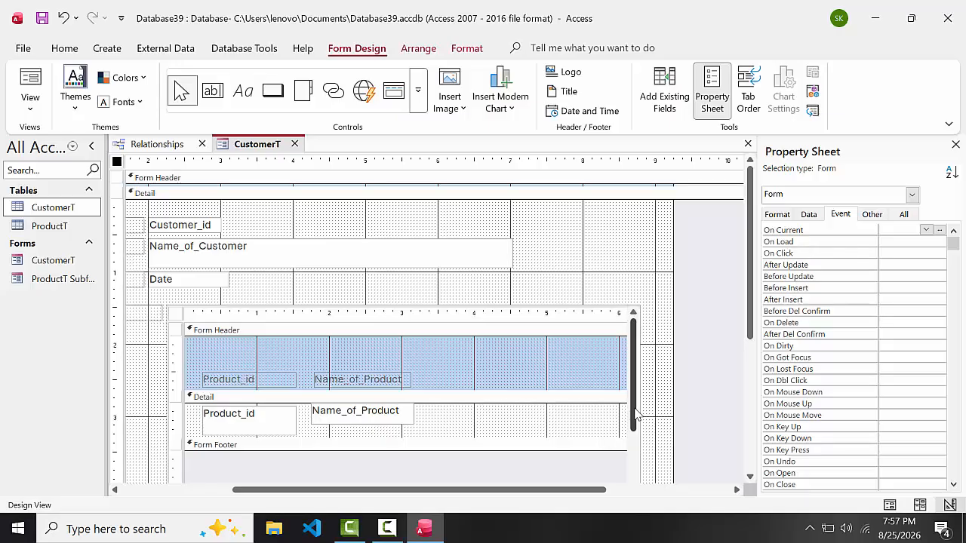
drag(633, 416, 638, 434)
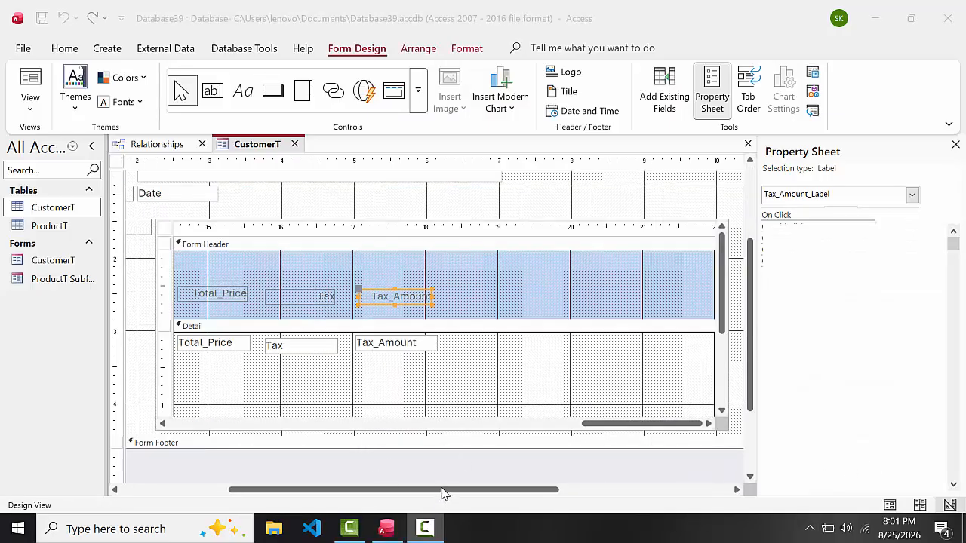
Widen the ProductT subform by extending its starting edge to about 1.2 on the main form's ruler.
drag(443, 494, 347, 484)
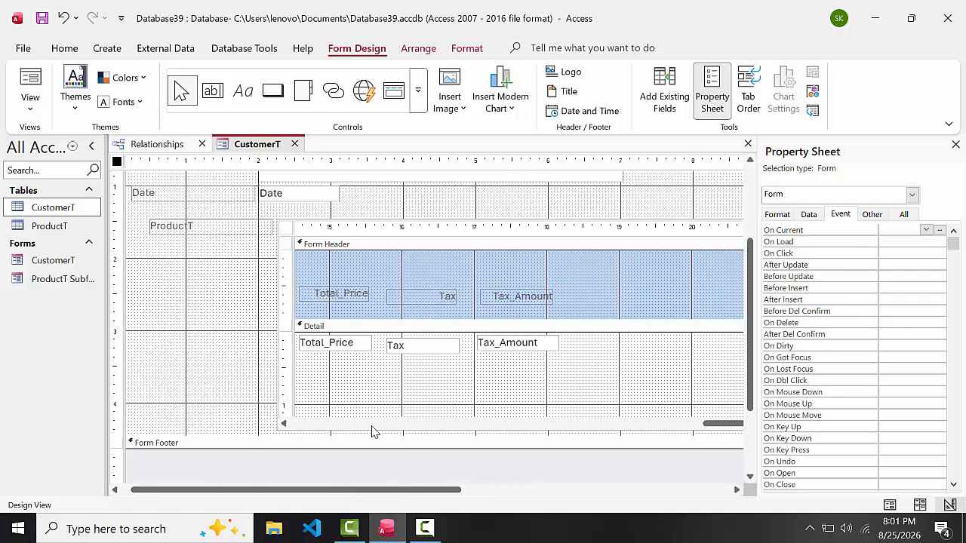
click(279, 372)
click(276, 328)
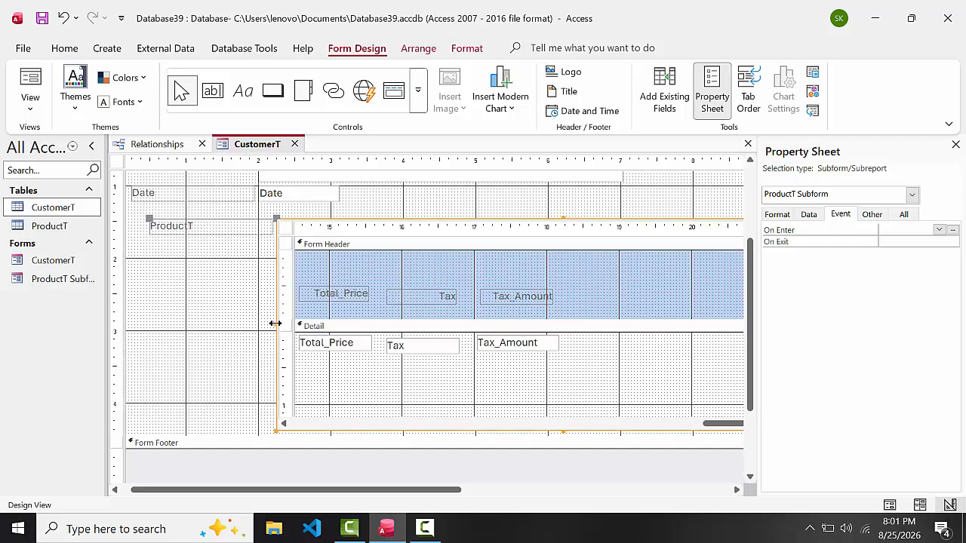
drag(275, 323, 200, 326)
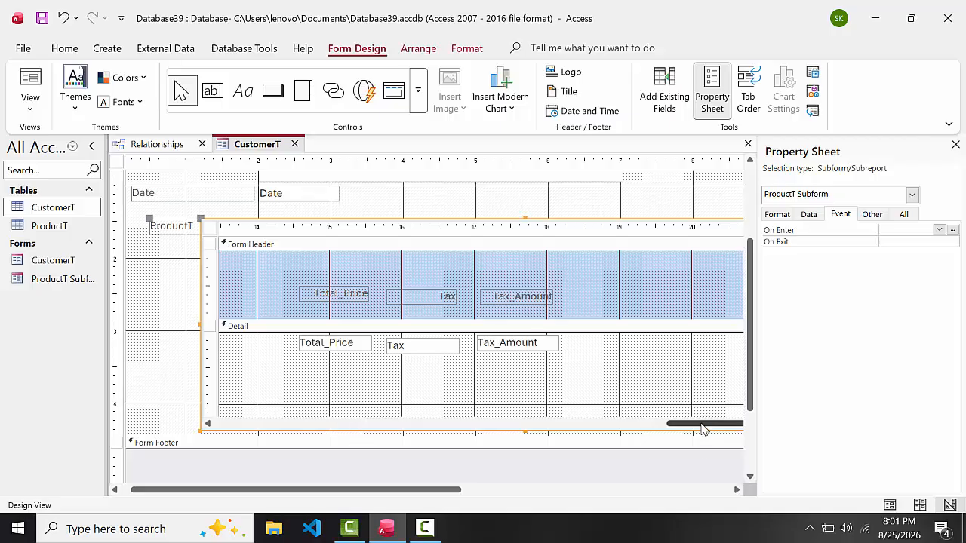
Move the Total_Price, Tax and Tax_Amount labels and text boxes together next to Price, and preview the form in Form View.
click(696, 428)
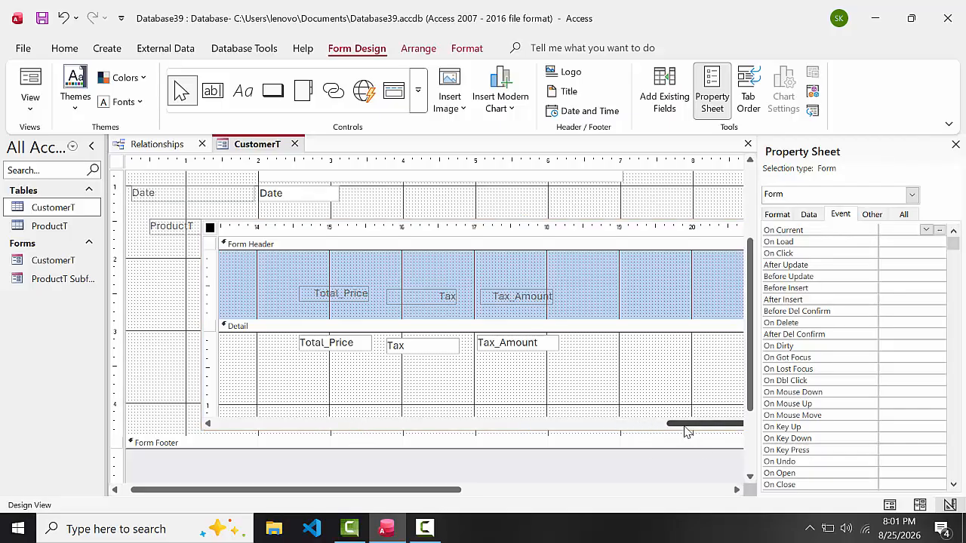
drag(682, 430, 613, 432)
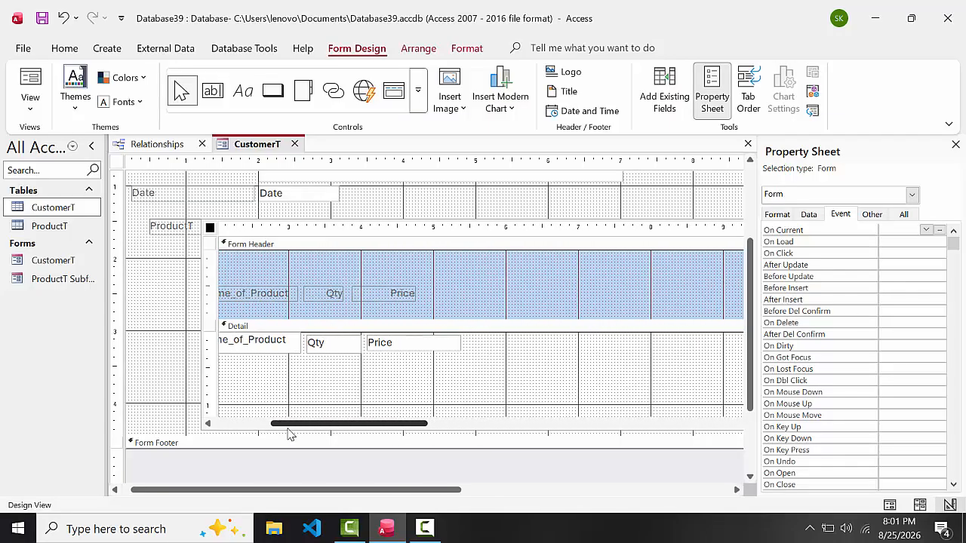
scroll(566, 433, right, 3)
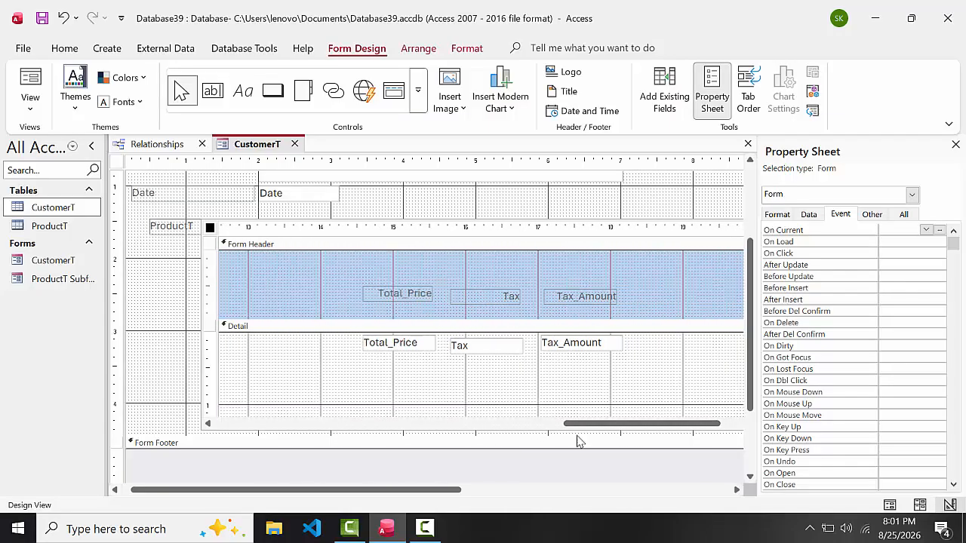
drag(632, 378, 478, 326)
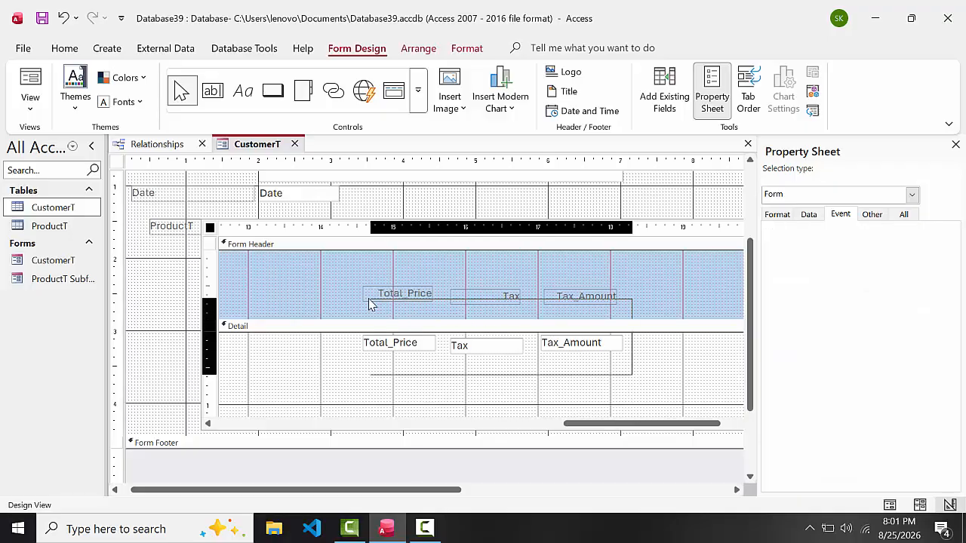
mouse_move(370, 301)
mouse_down()
mouse_move(362, 294)
mouse_move(393, 305)
mouse_move(204, 294)
mouse_move(357, 289)
mouse_up()
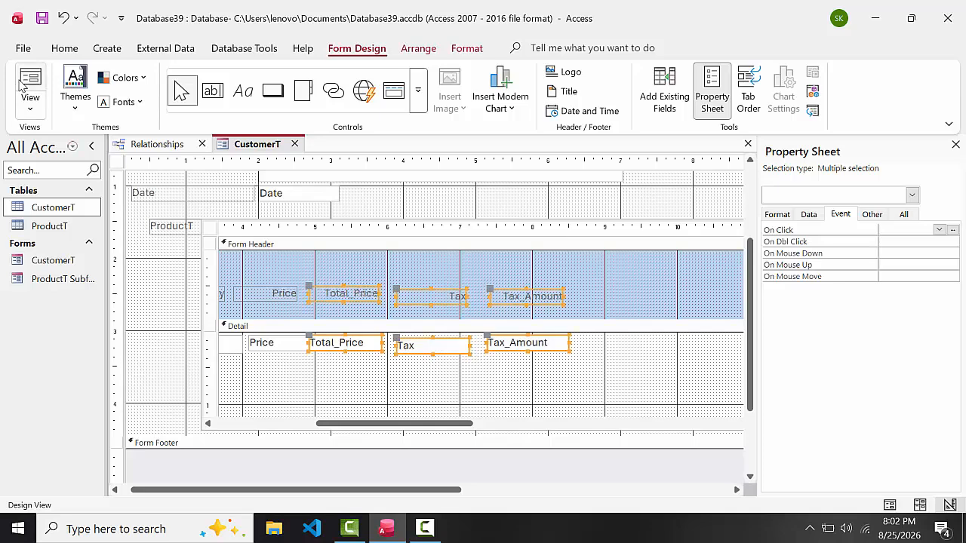
click(23, 83)
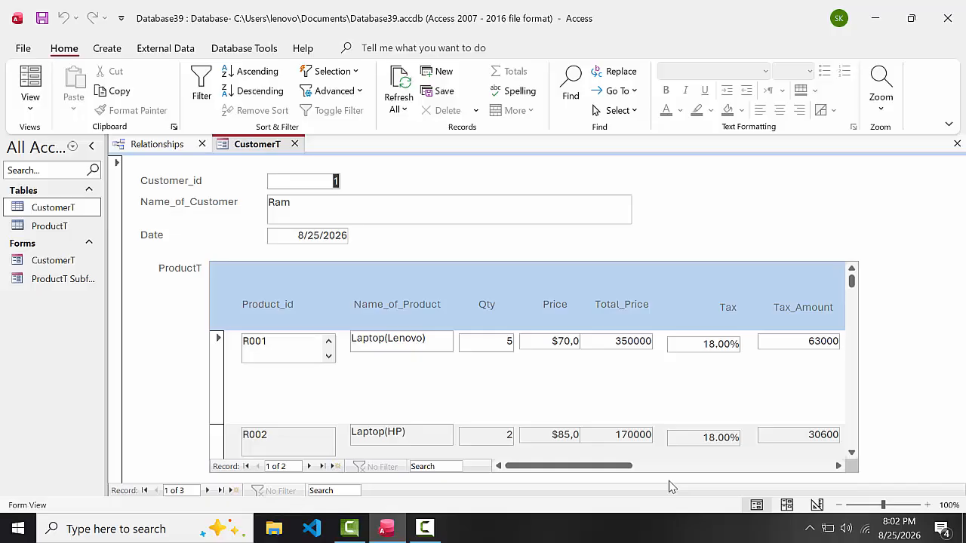
Close the CustomerT form, saving changes to Relationships, CustomerT and ProductT Subform, and close the Relationships window.
click(295, 144)
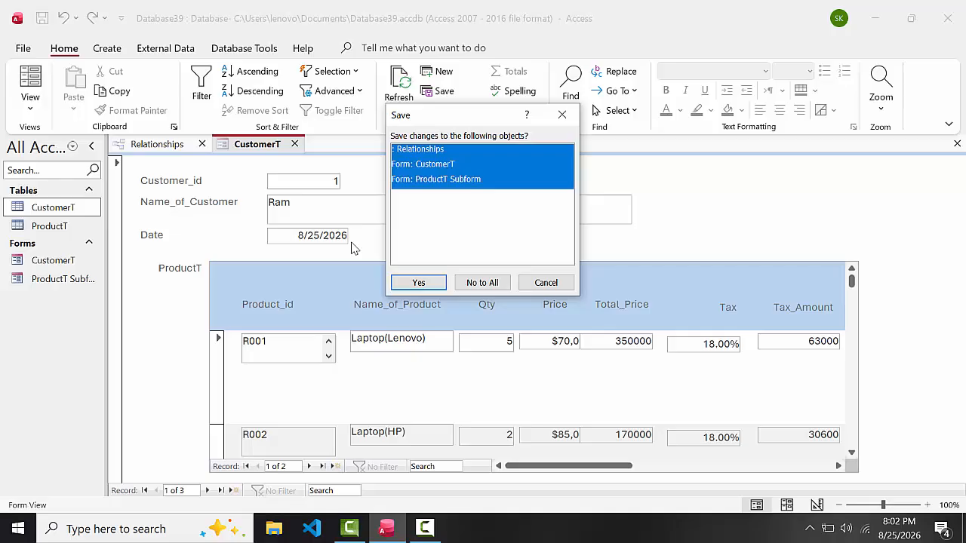
click(429, 281)
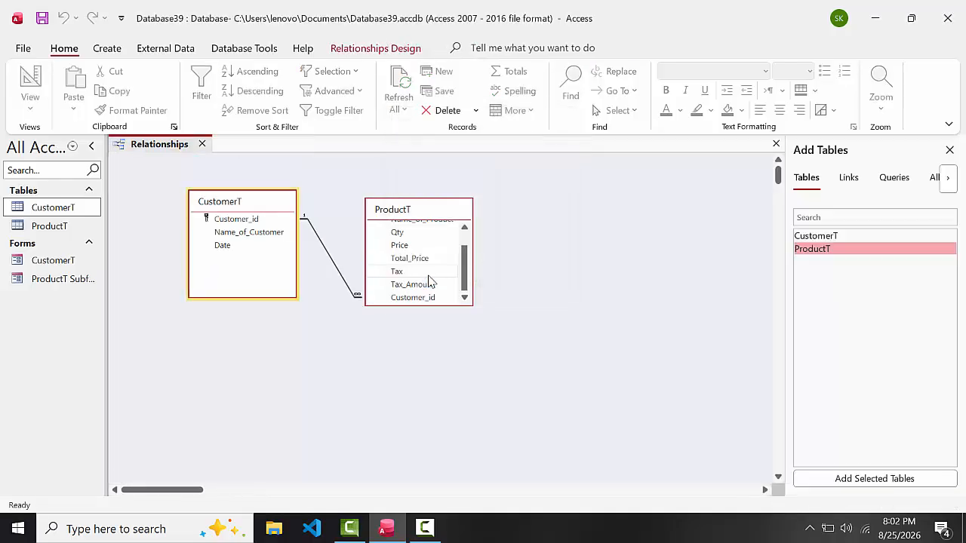
click(204, 146)
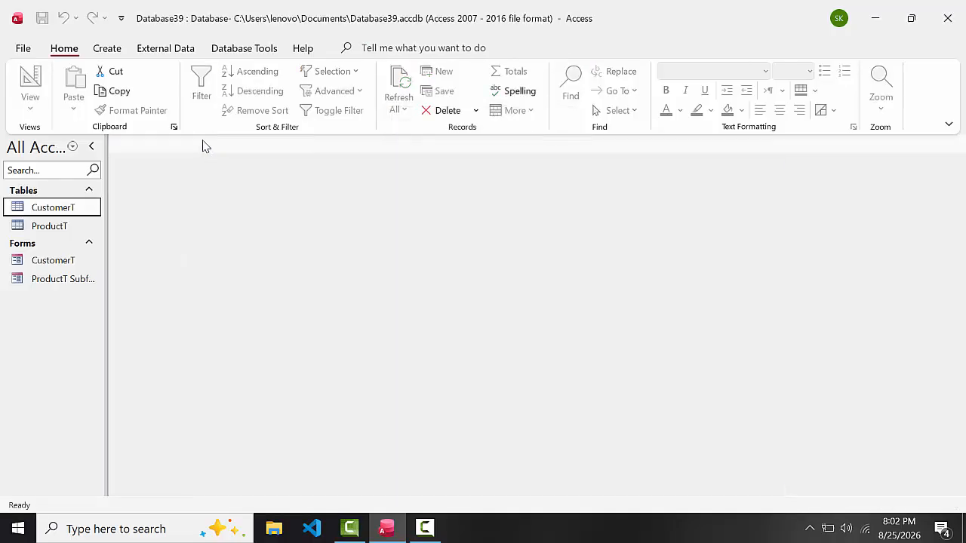
Start a simple query with the Query Wizard and add the CustomerT fields Customer_id, Name_of_Customer and Date.
click(121, 48)
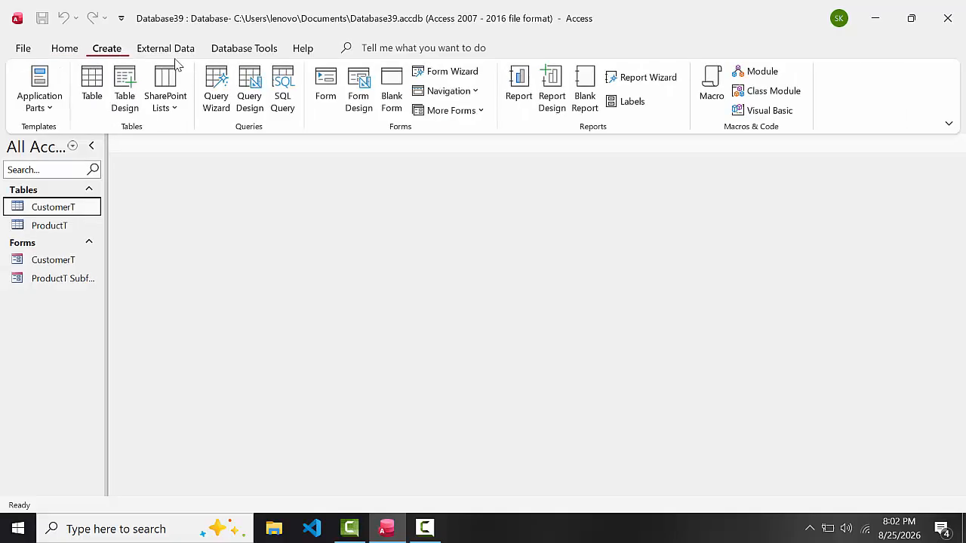
click(218, 81)
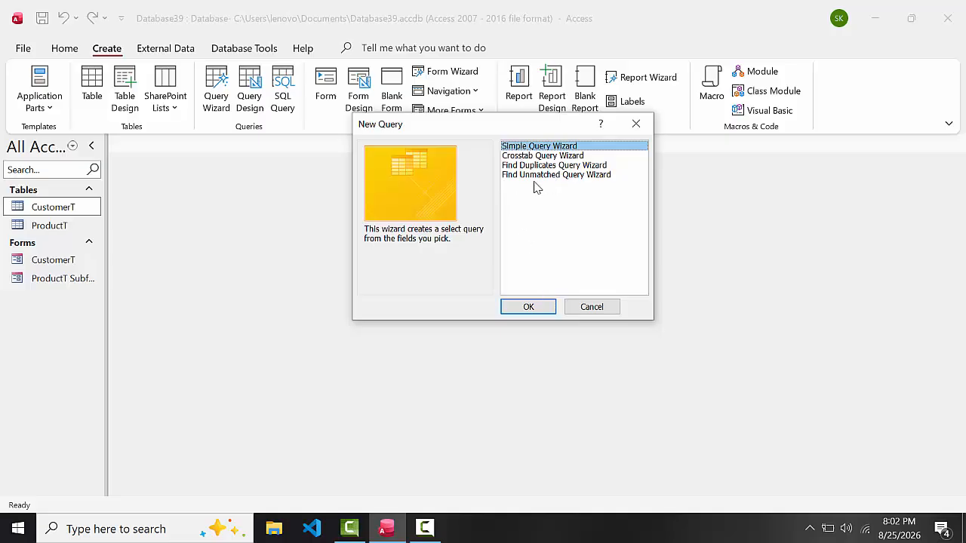
click(529, 307)
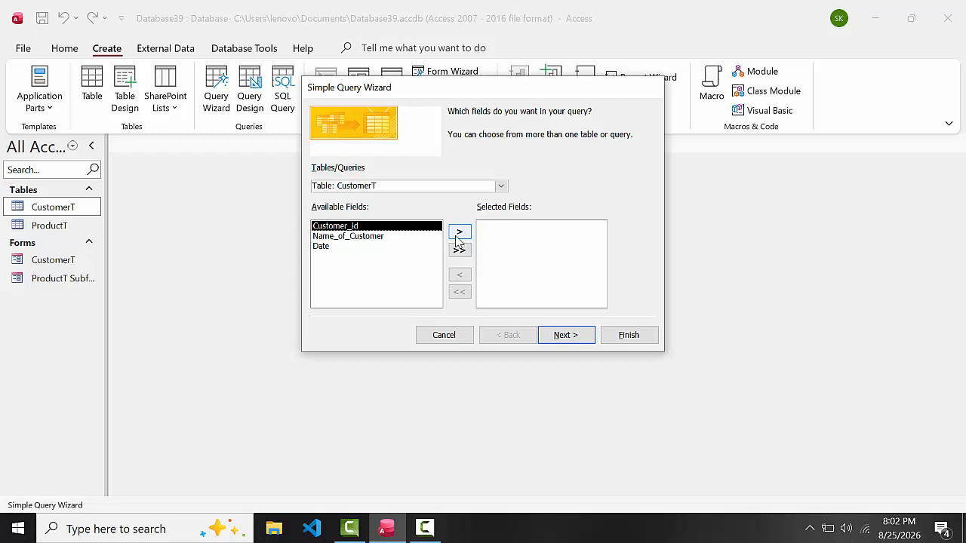
click(459, 234)
click(460, 234)
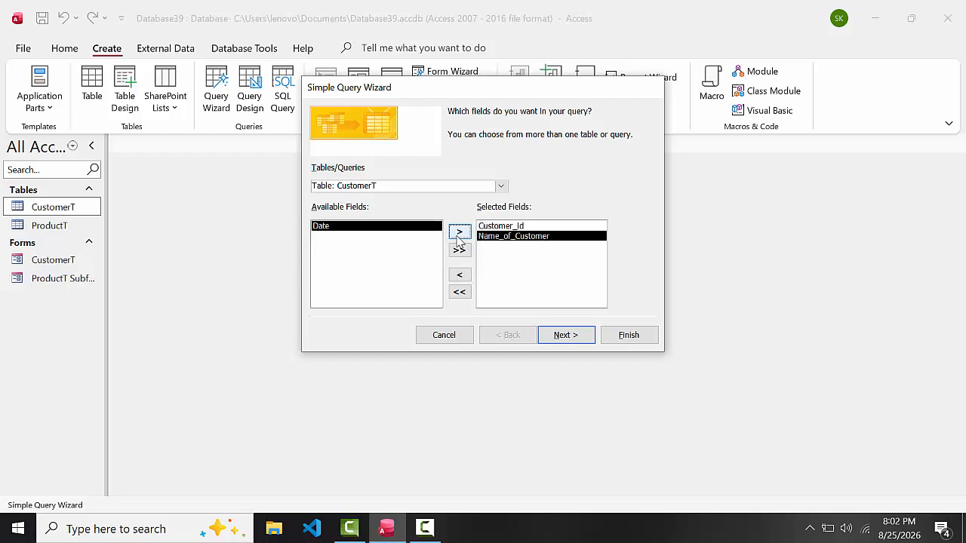
click(460, 233)
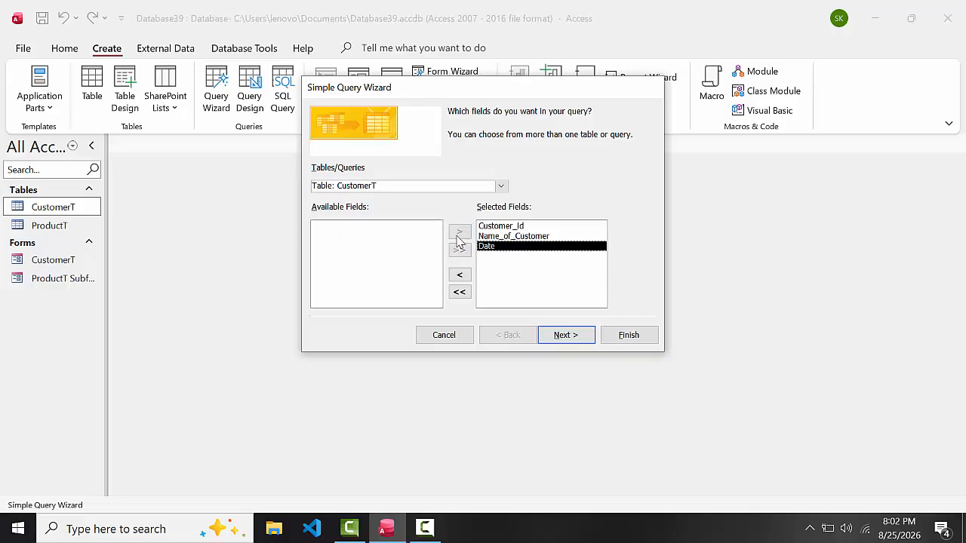
Add the ProductT fields Product_id, Name_of_Product, Qty, Price, Total_Price, Tax and Tax_Amount to the query.
click(501, 188)
click(459, 209)
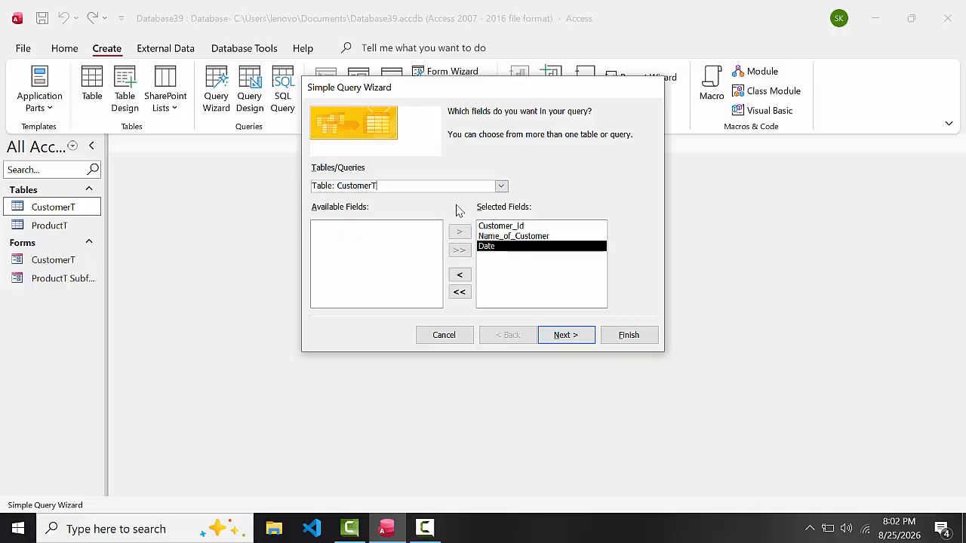
click(461, 234)
click(461, 233)
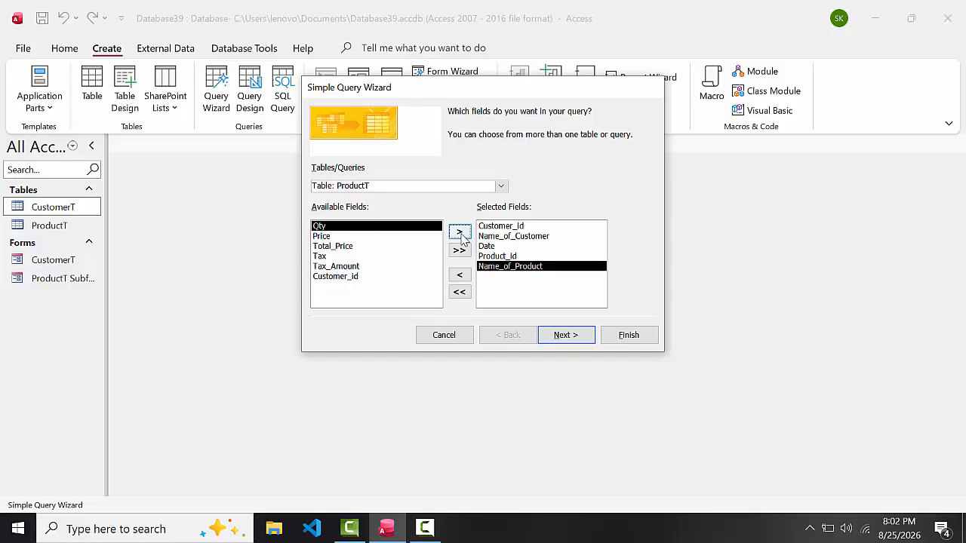
click(461, 234)
click(461, 234)
click(461, 234)
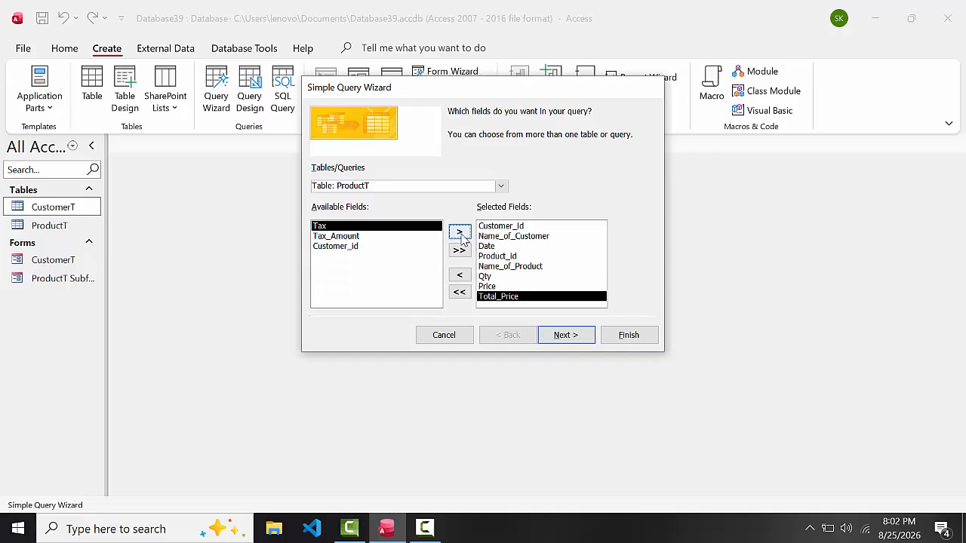
click(461, 234)
click(461, 234)
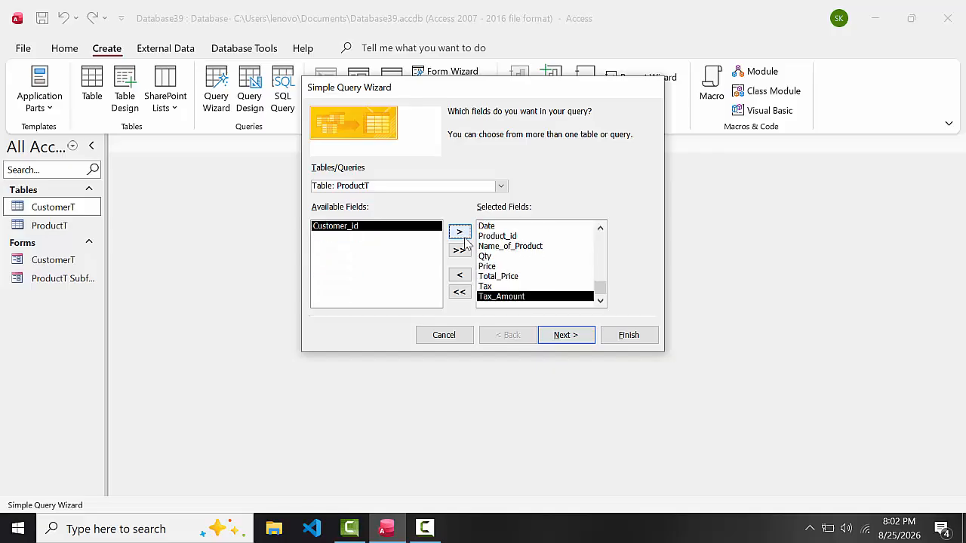
Keep it a detail query titled CustomerT Query and finish the wizard with the option to modify the query design.
click(562, 336)
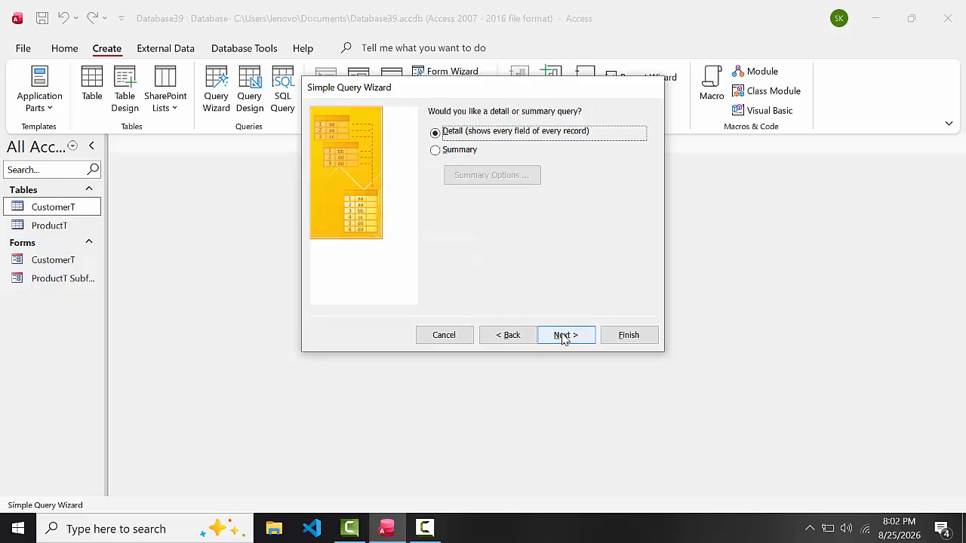
click(566, 336)
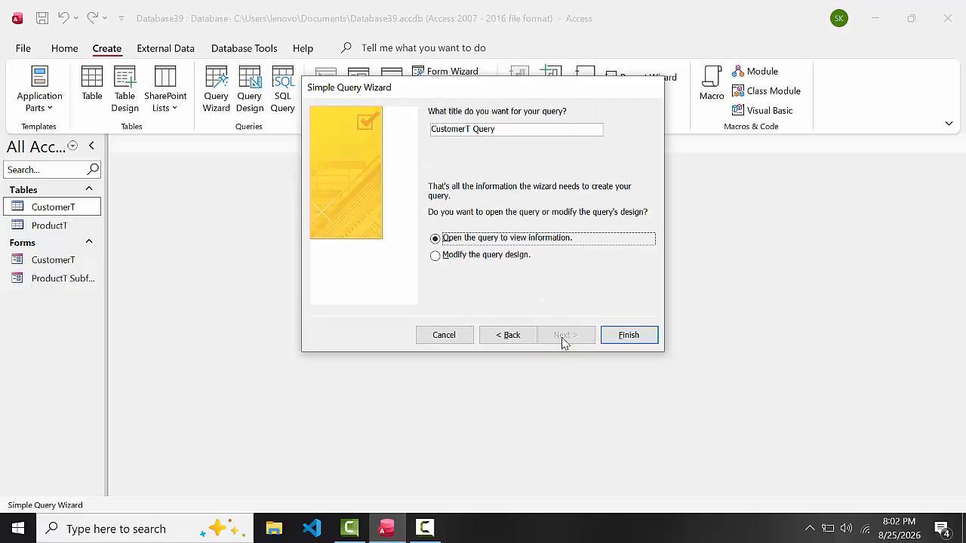
click(483, 257)
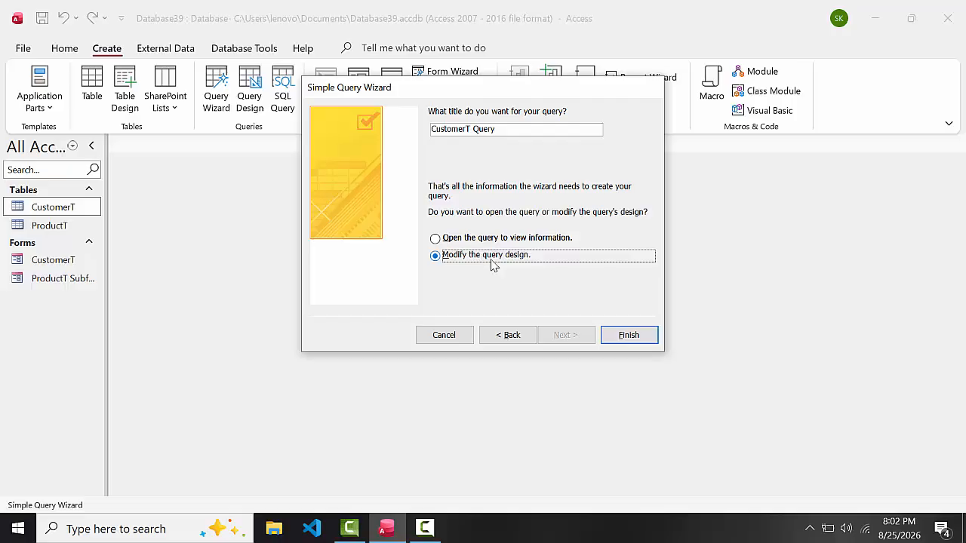
click(632, 338)
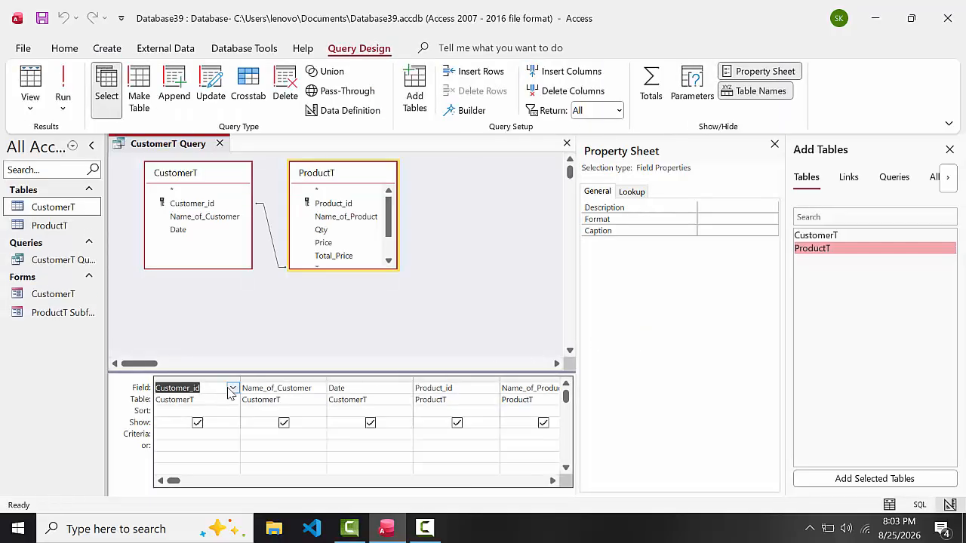
Set the Customer_id criteria to [Forms]![CustomerT]![Customer_id], opening the CustomerT form so its controls can be picked.
click(174, 431)
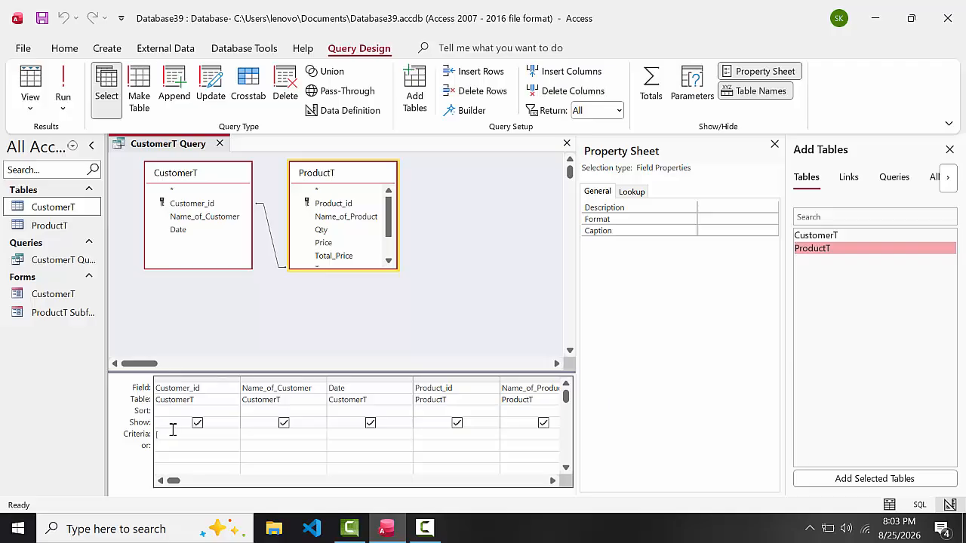
text([f)
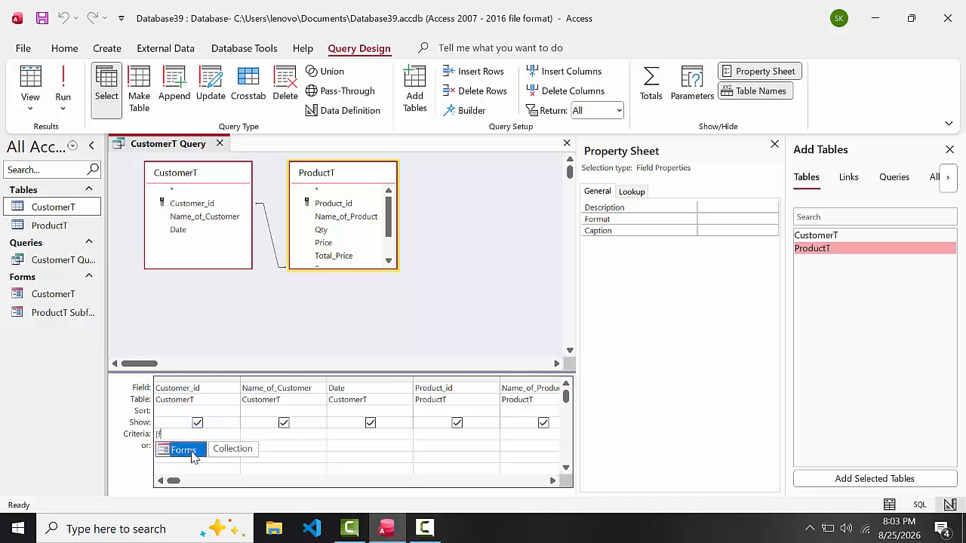
click(185, 451)
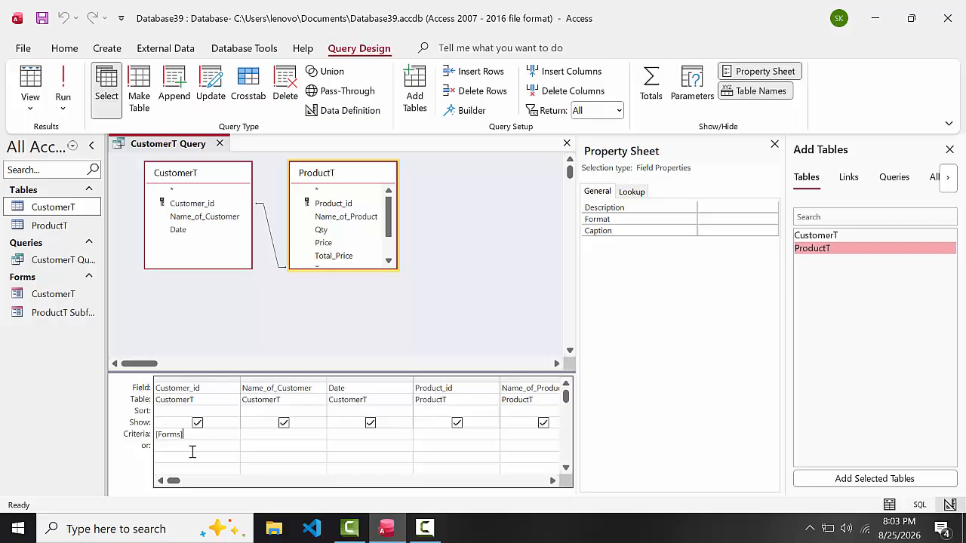
text(!)
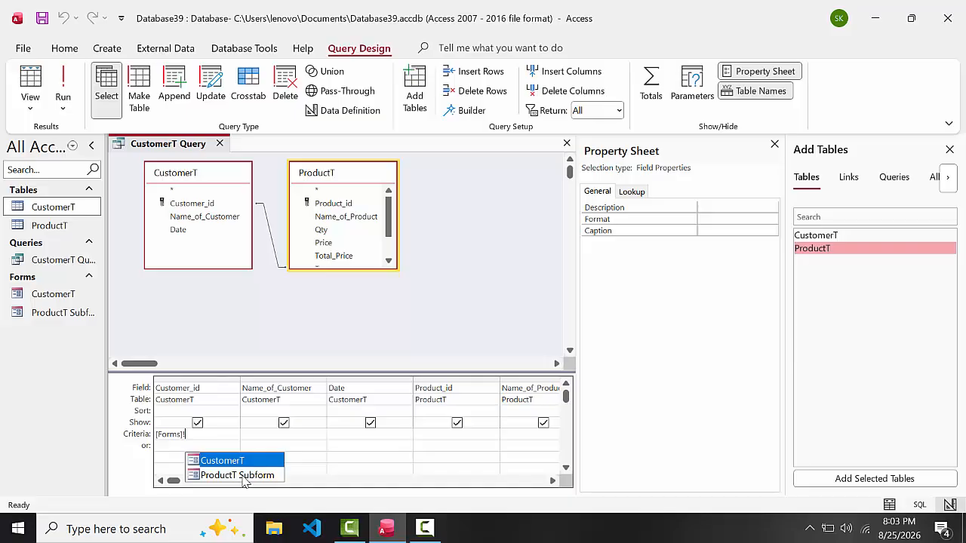
click(63, 300)
double_click(64, 300)
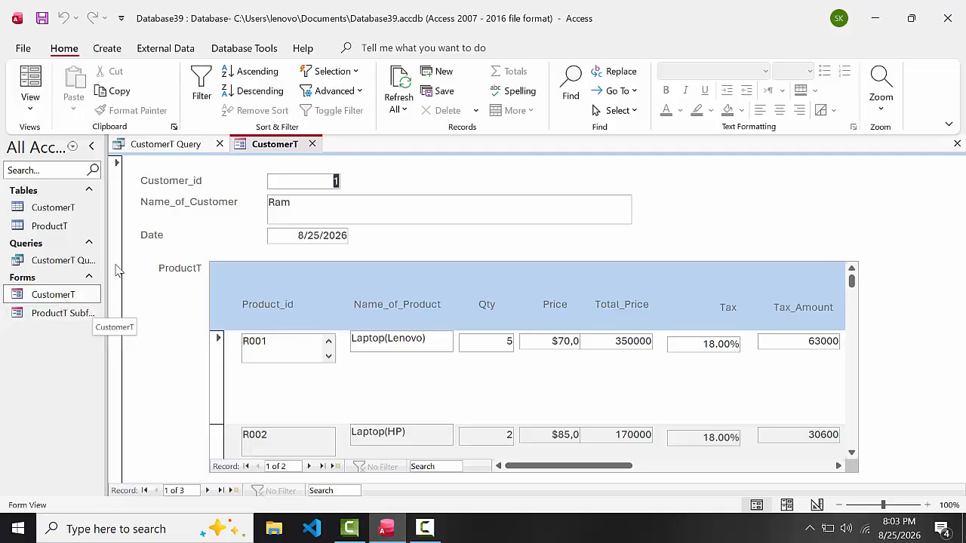
click(178, 149)
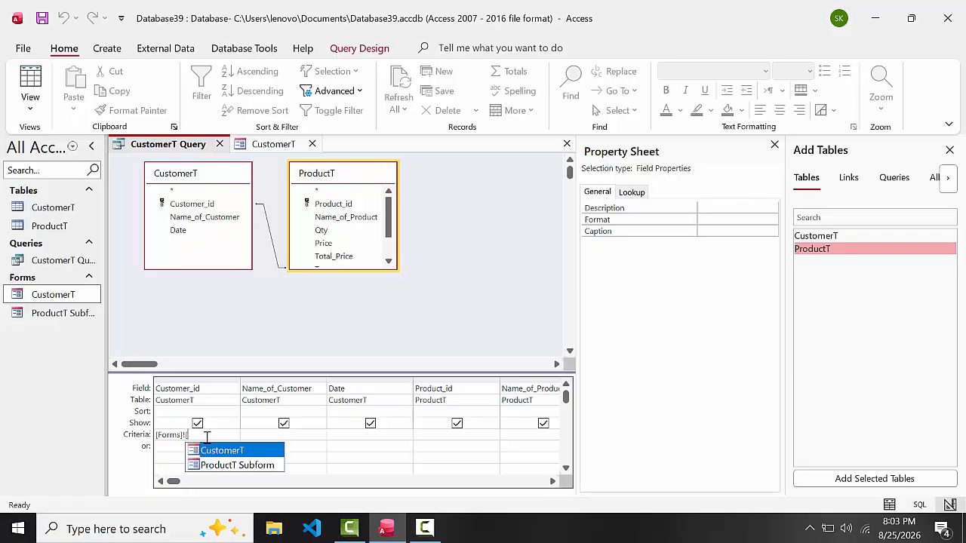
double_click(216, 450)
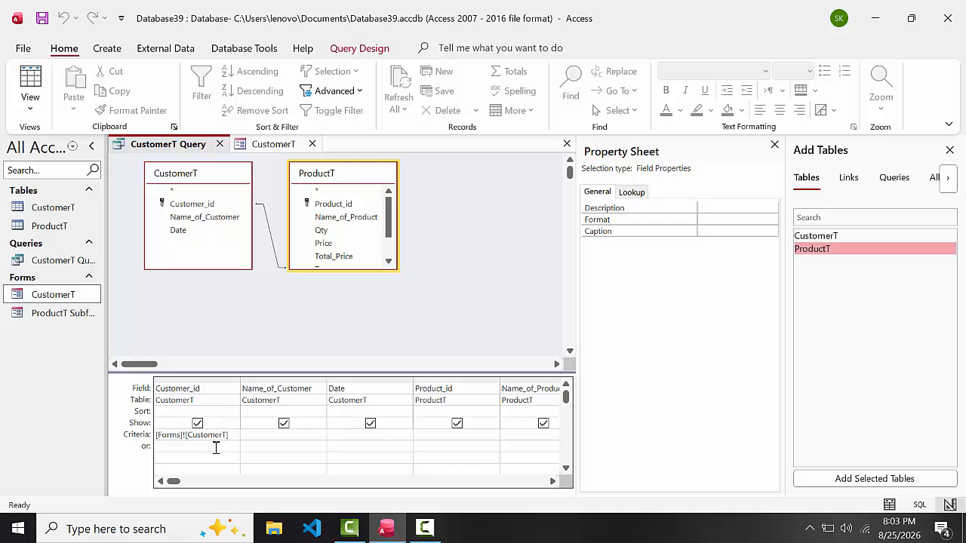
text(![)
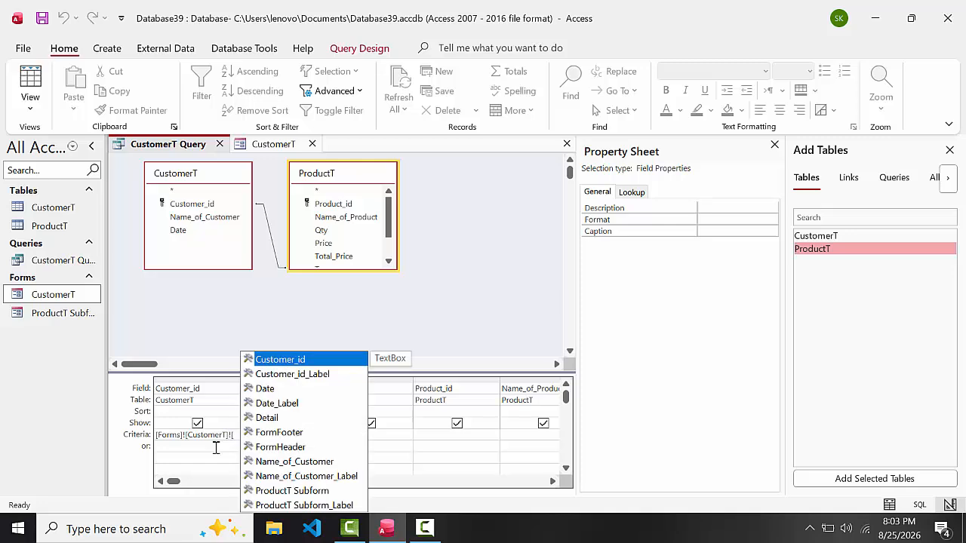
double_click(308, 361)
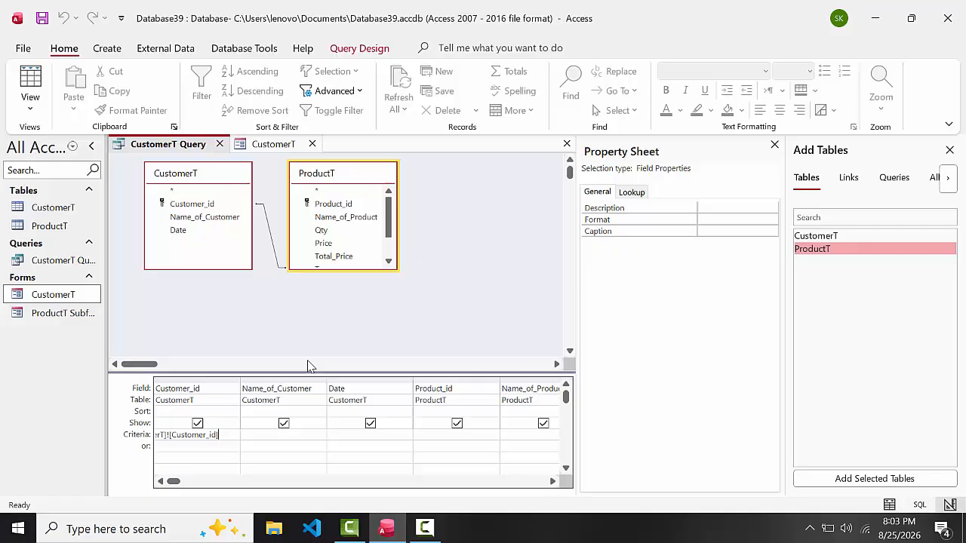
Save CustomerT Query, and close both the CustomerT form and the query.
click(43, 20)
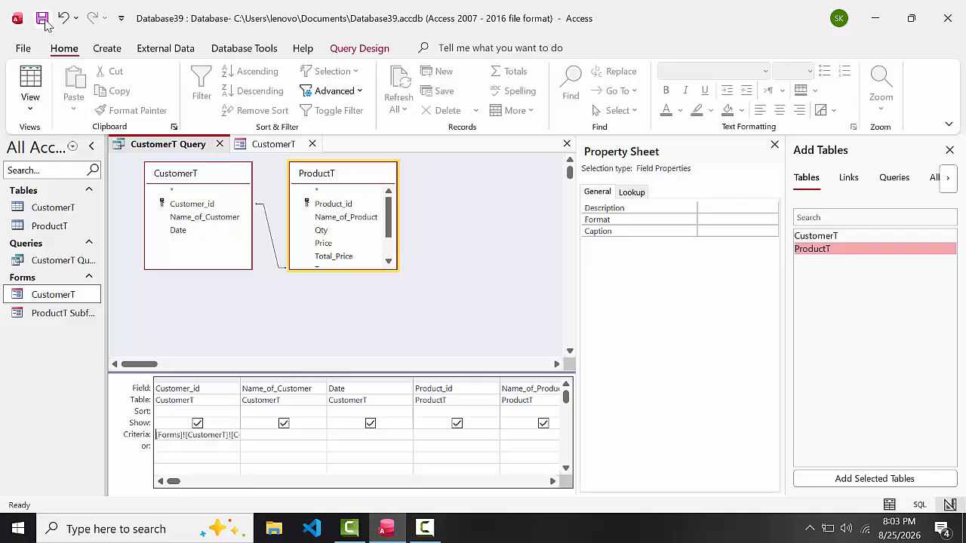
click(315, 152)
click(312, 145)
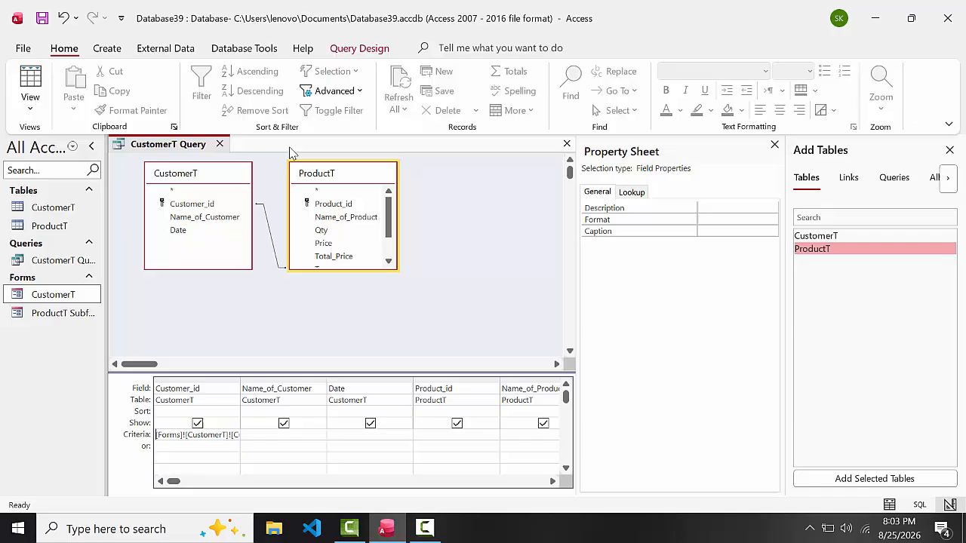
click(219, 144)
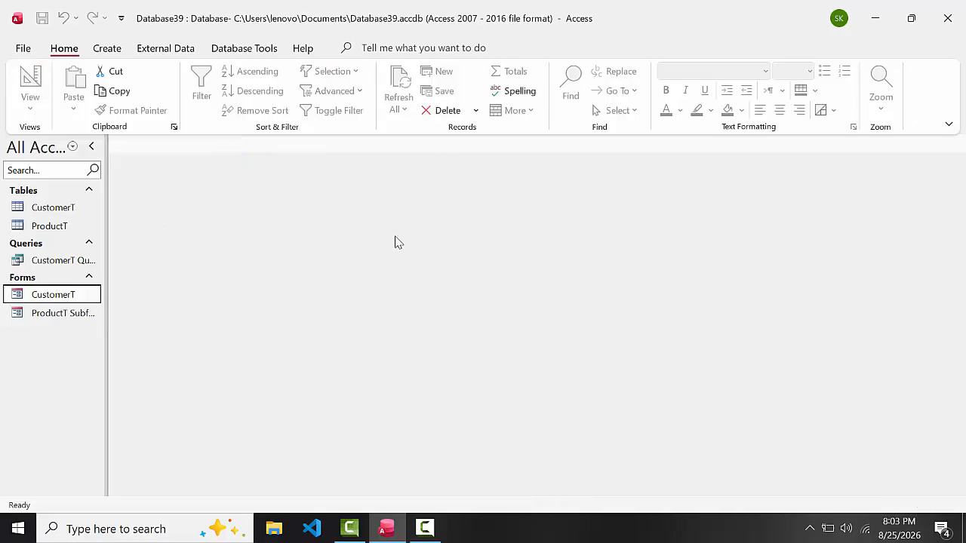
Start a report with the Report Wizard and add all fields from CustomerT Query.
click(113, 49)
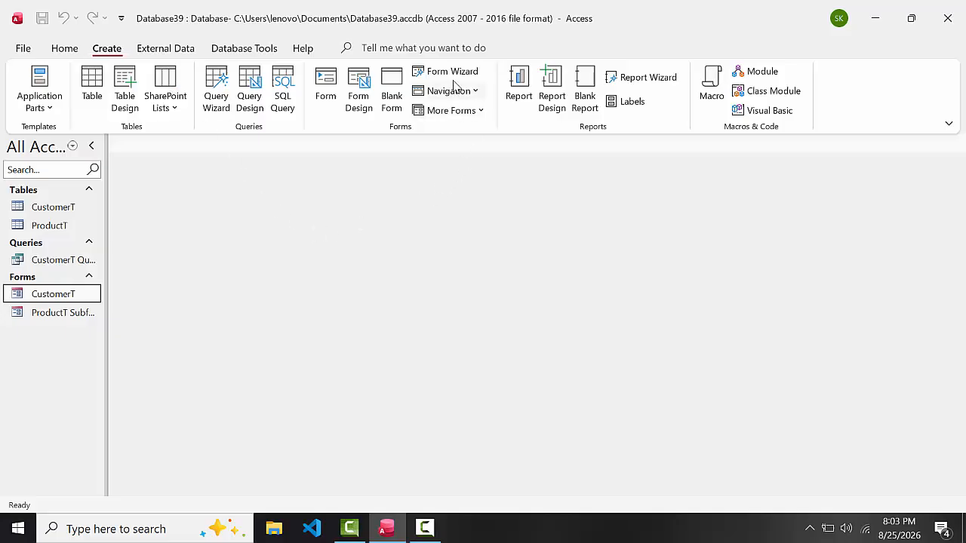
click(633, 79)
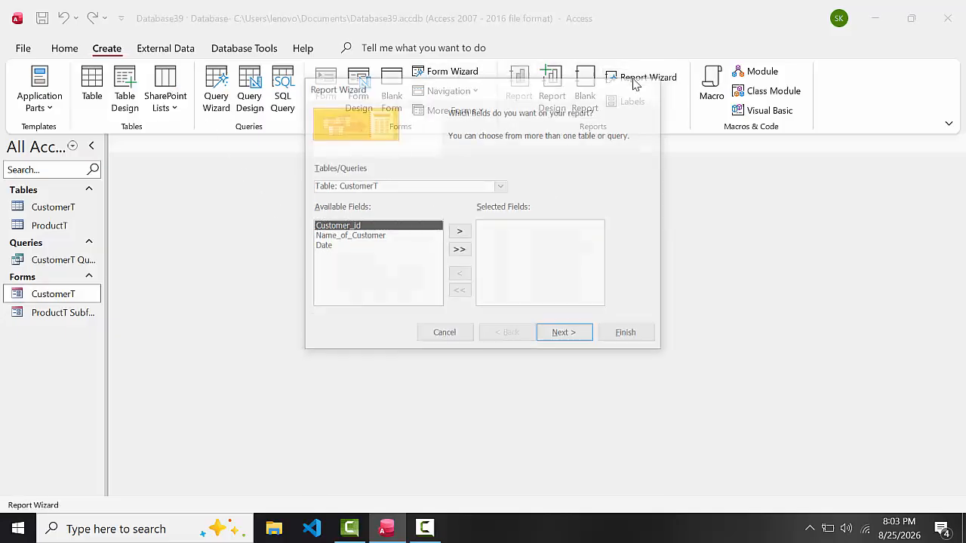
click(497, 186)
click(457, 218)
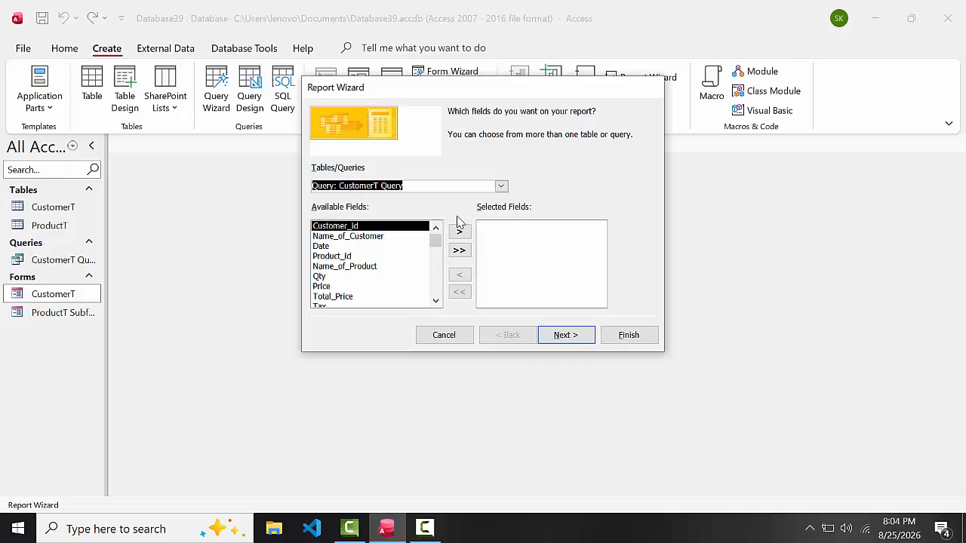
click(459, 251)
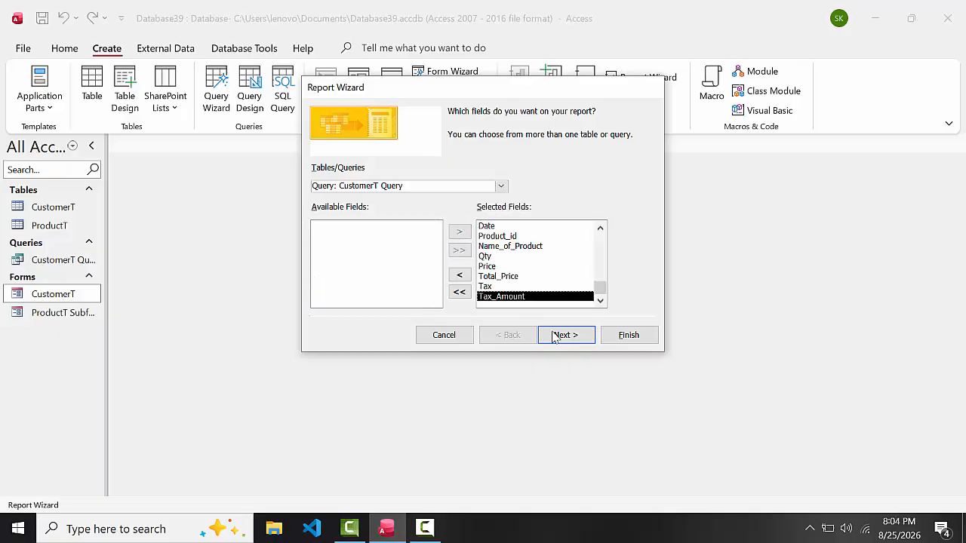
click(591, 340)
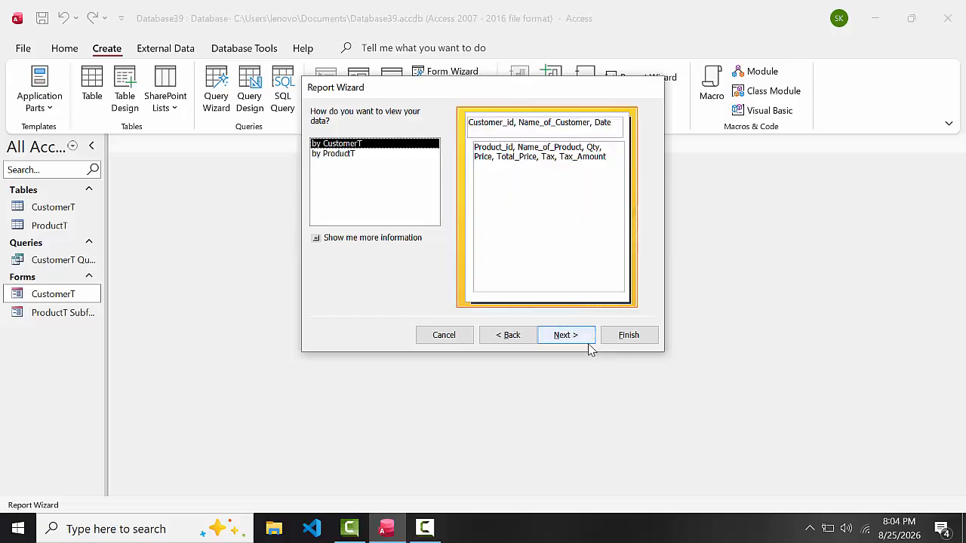
View the report data by CustomerT with a Customer_id grouping level, and choose the Outline layout.
click(582, 344)
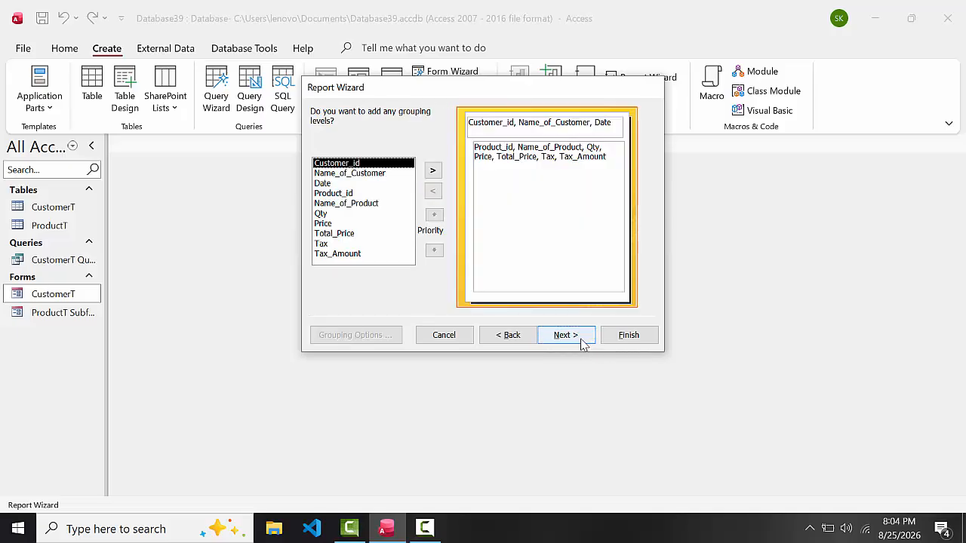
click(432, 173)
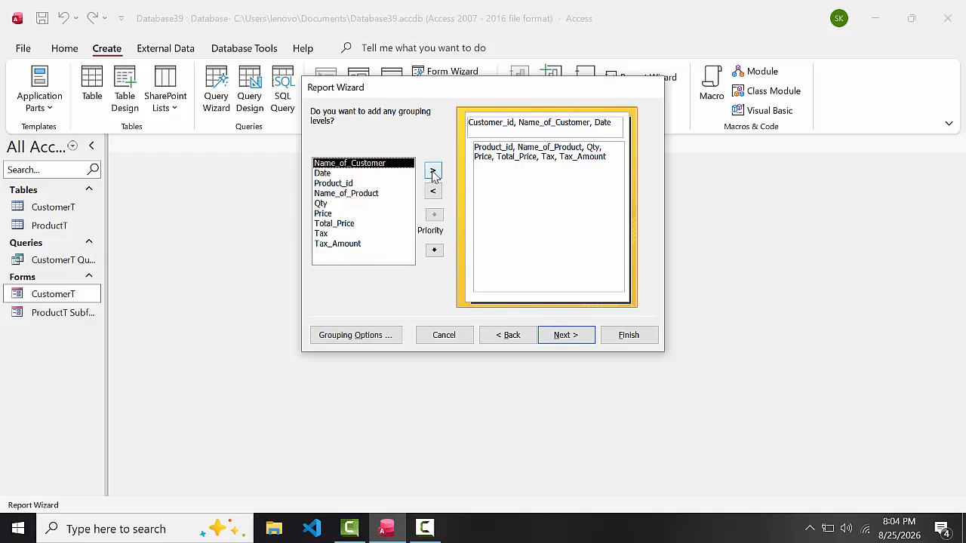
click(578, 339)
click(578, 339)
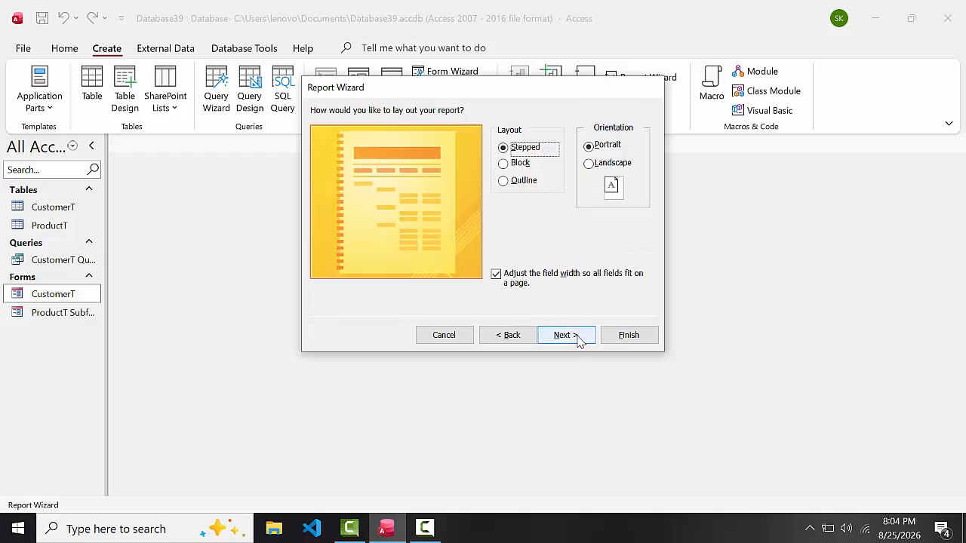
click(522, 185)
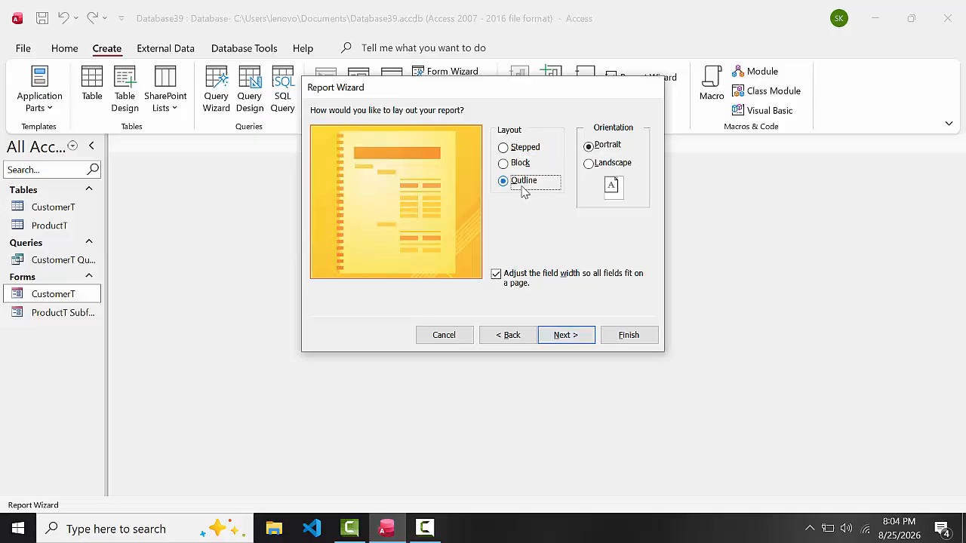
click(562, 336)
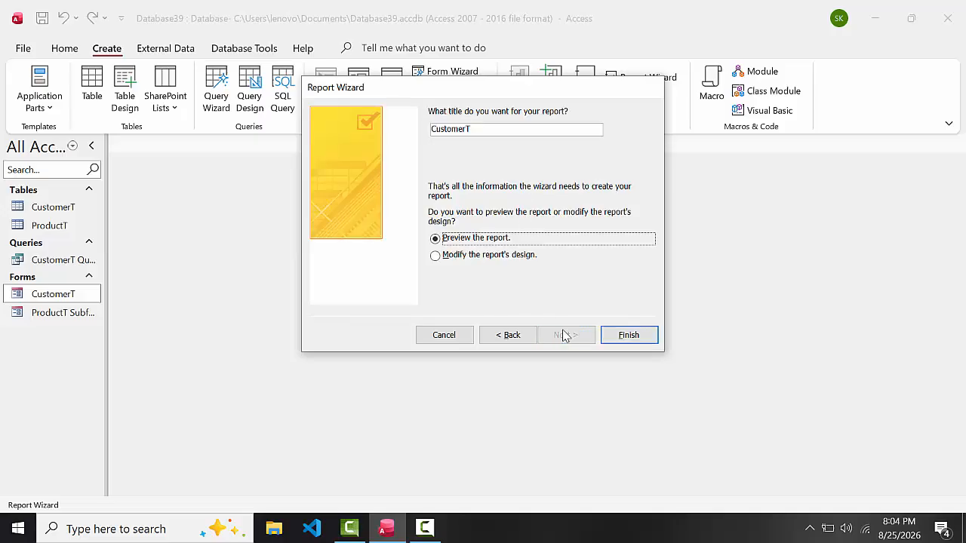
Title the report CustomerR and finish the wizard with the option to modify the report's design.
click(493, 257)
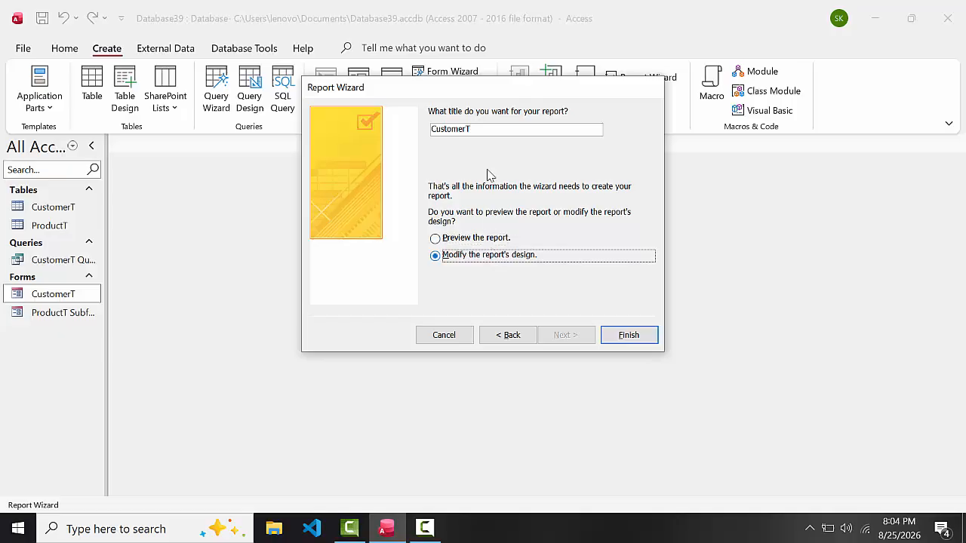
click(489, 132)
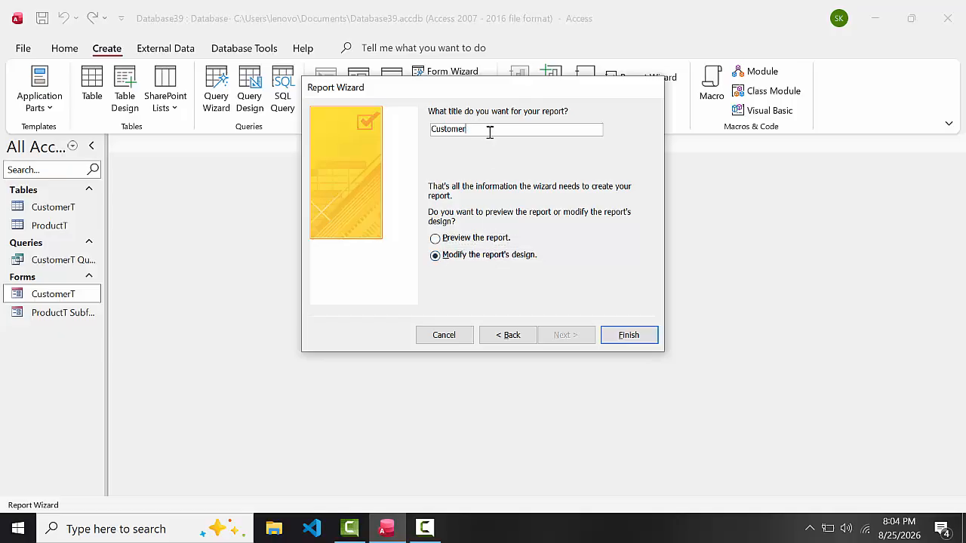
text(R)
key(Return)
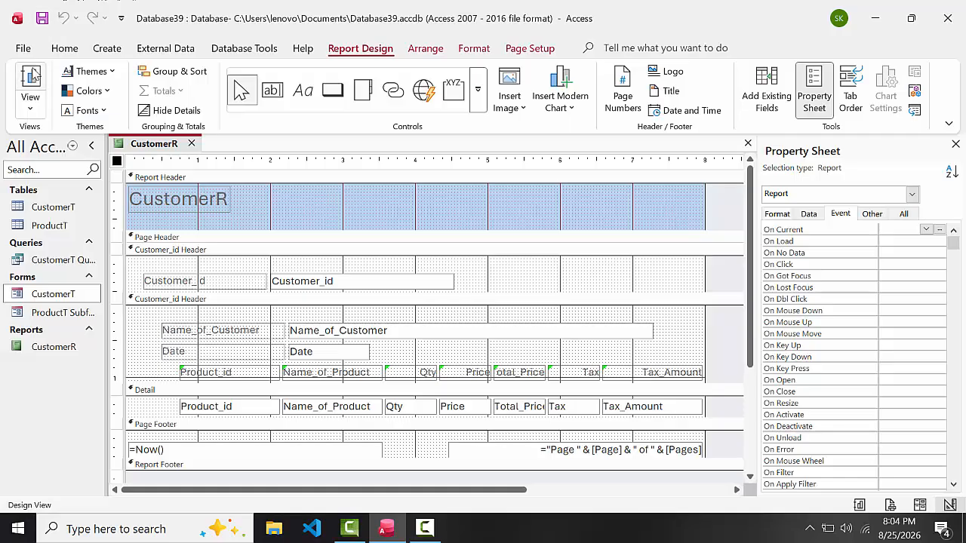
Try to view the CustomerR report, and cancel the request for the Customer_id parameter value.
click(32, 77)
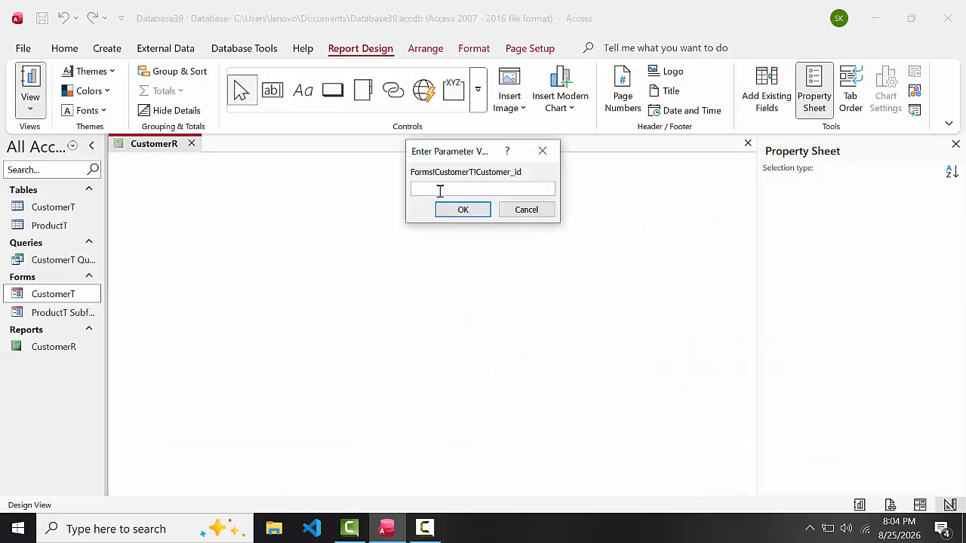
click(542, 151)
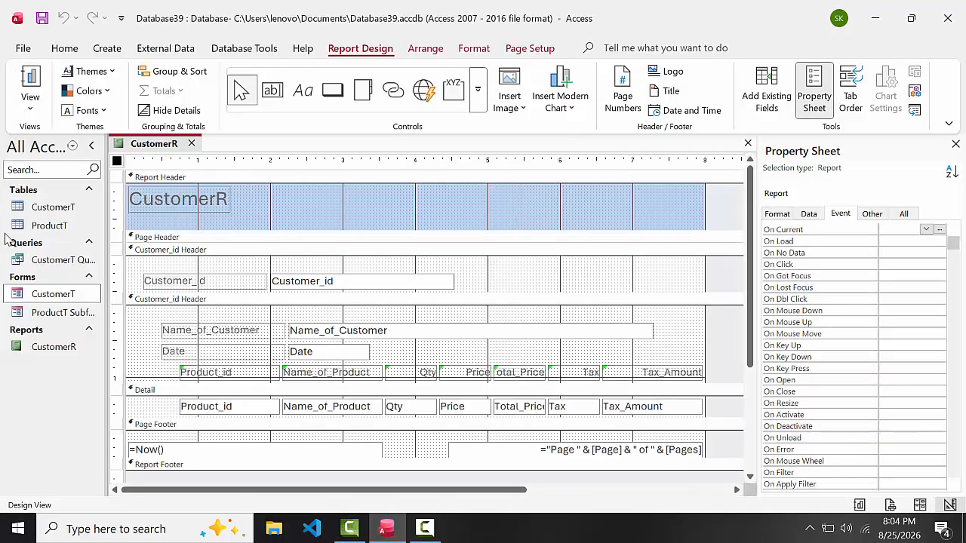
Check the customer IDs in the CustomerT table, and preview the CustomerR report for Customer_id 1 before returning to Design View.
double_click(62, 216)
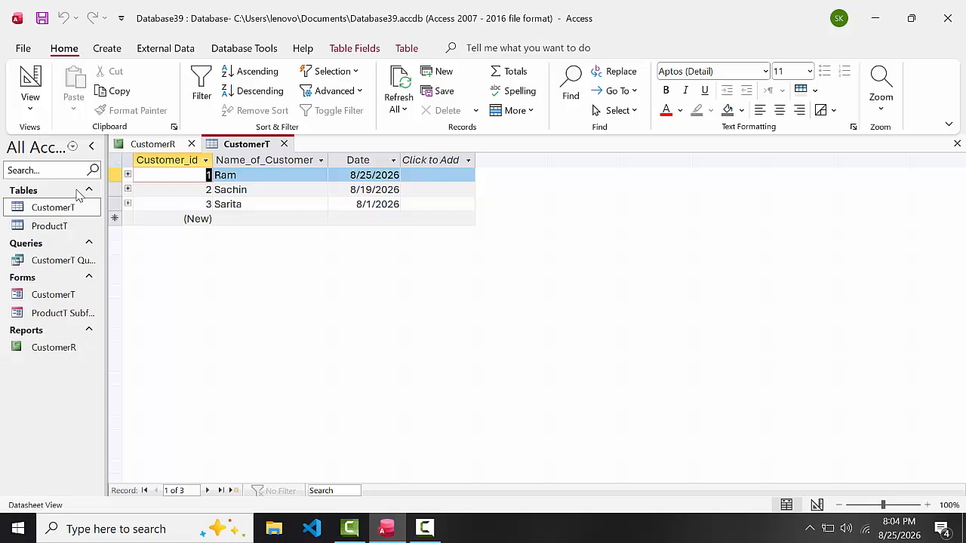
click(173, 143)
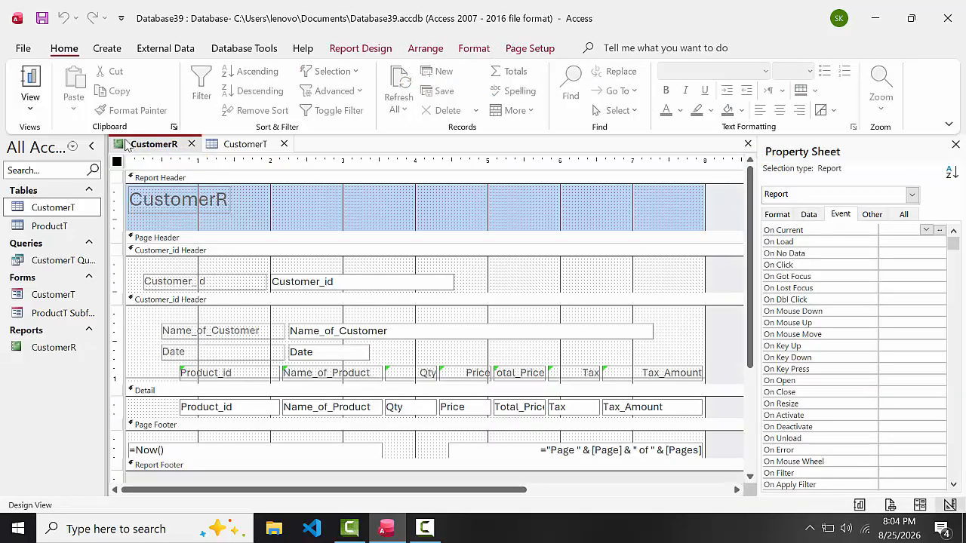
click(30, 80)
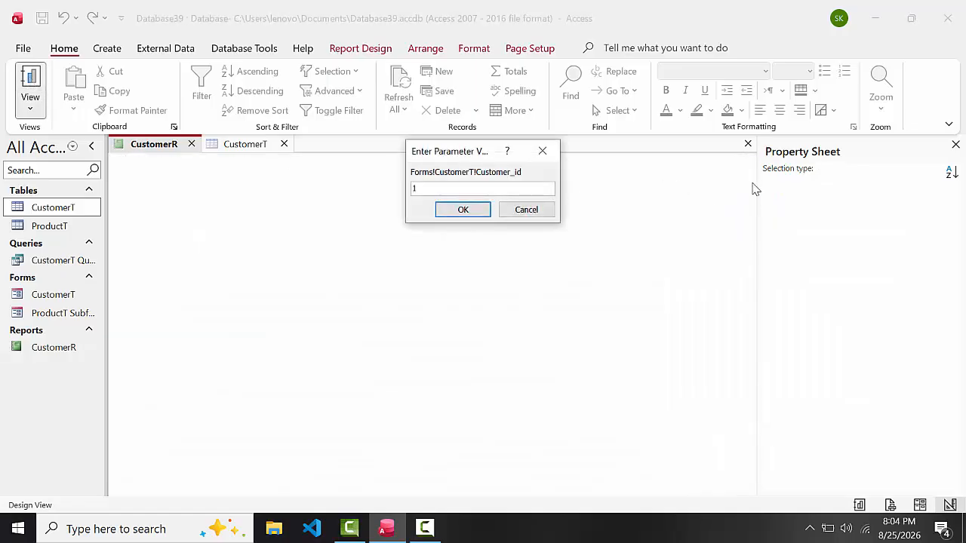
key(Return)
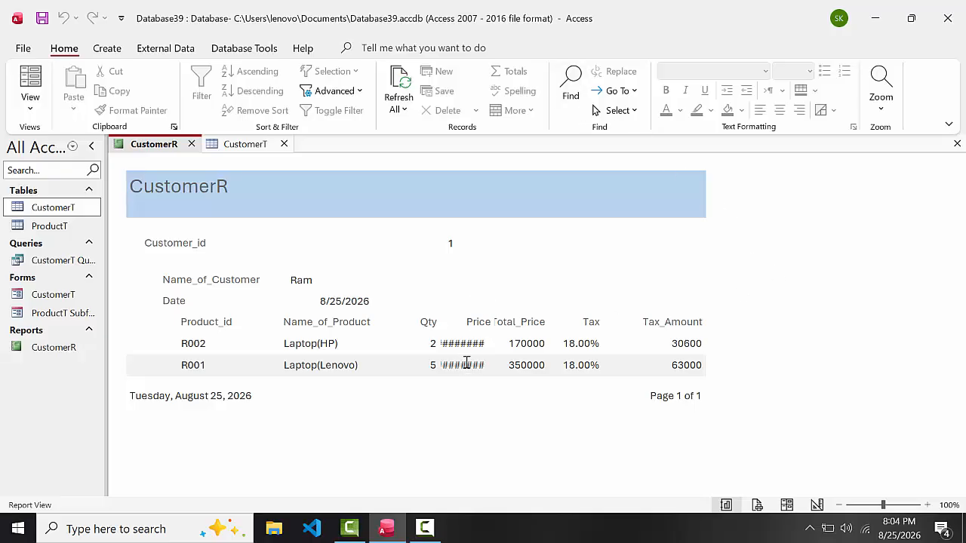
click(30, 110)
click(78, 231)
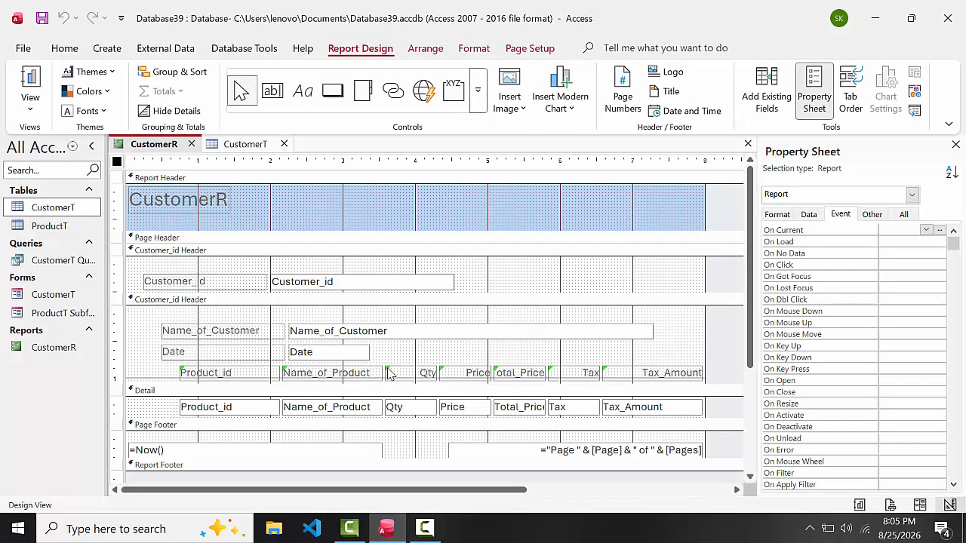
Narrow the Product_id header label, and shift the Name_of_Product label left to close the gap between them.
click(474, 380)
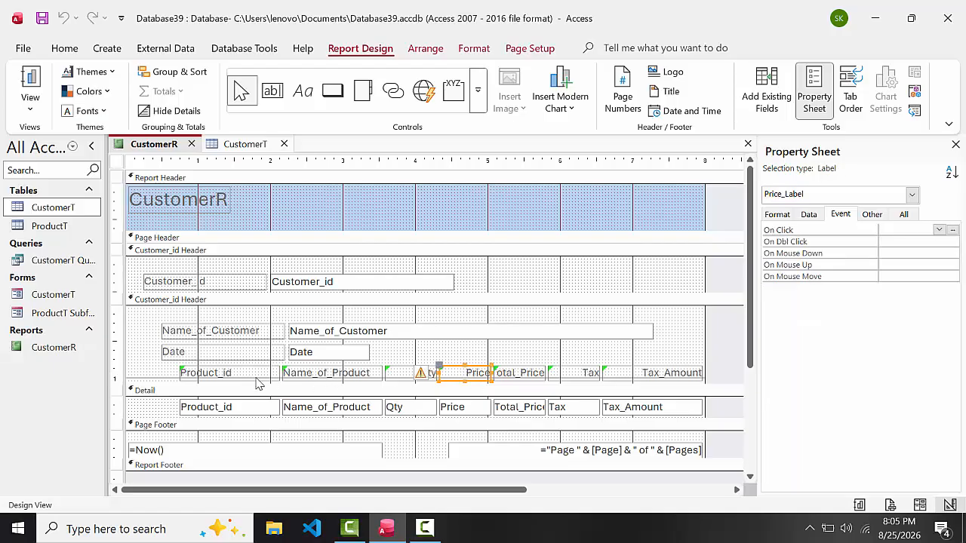
click(256, 376)
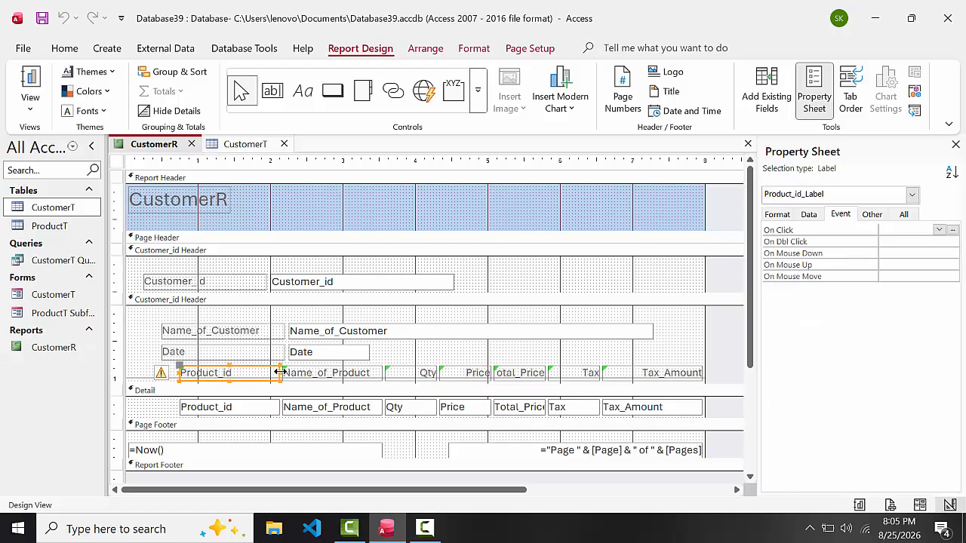
drag(278, 372, 261, 372)
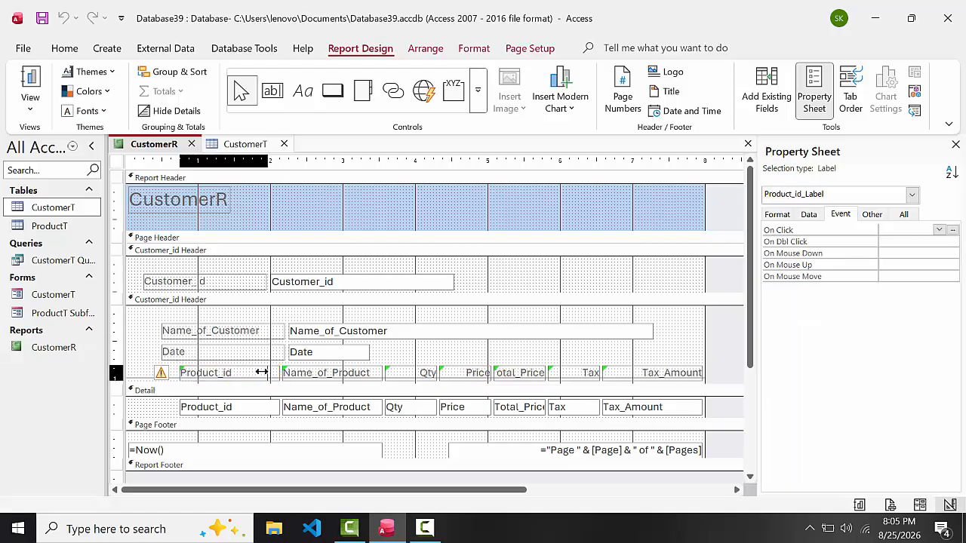
click(308, 372)
drag(281, 373, 252, 372)
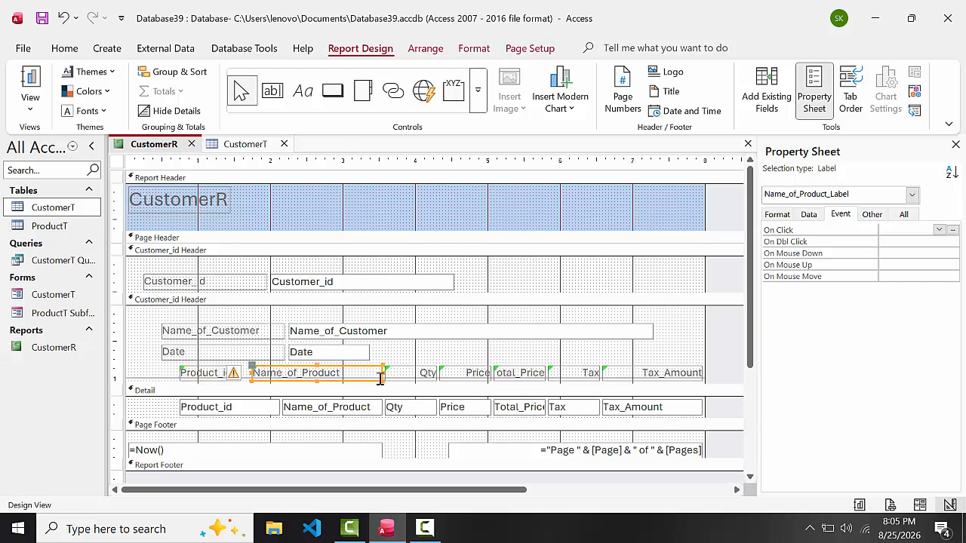
drag(382, 372, 356, 373)
Shift the Qty and Price labels in the Customer_id header left and narrow them to fit their text.
click(391, 372)
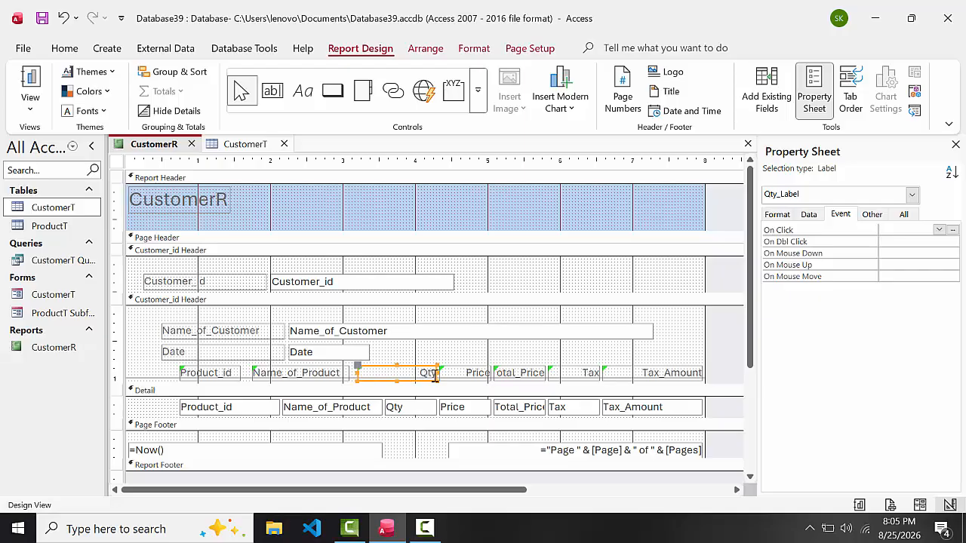
drag(436, 373, 396, 373)
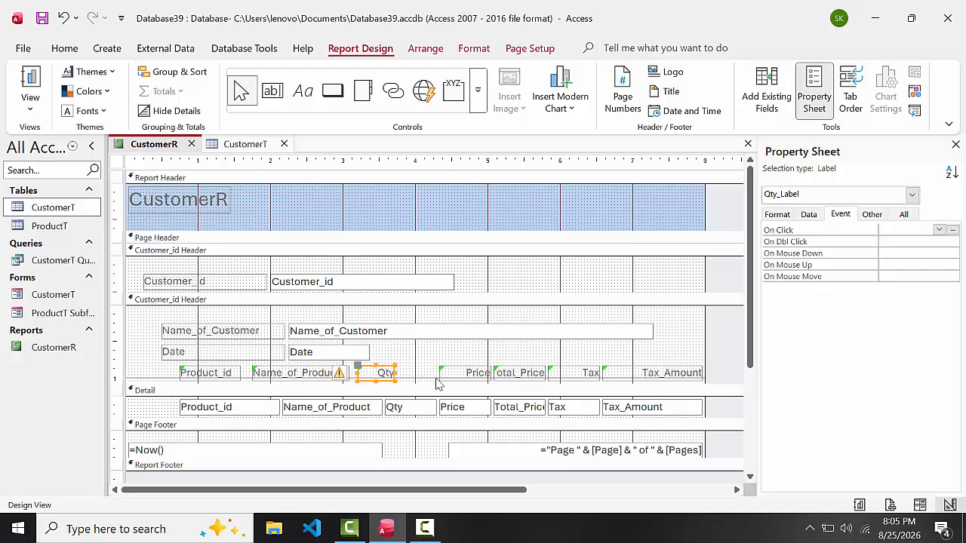
click(439, 373)
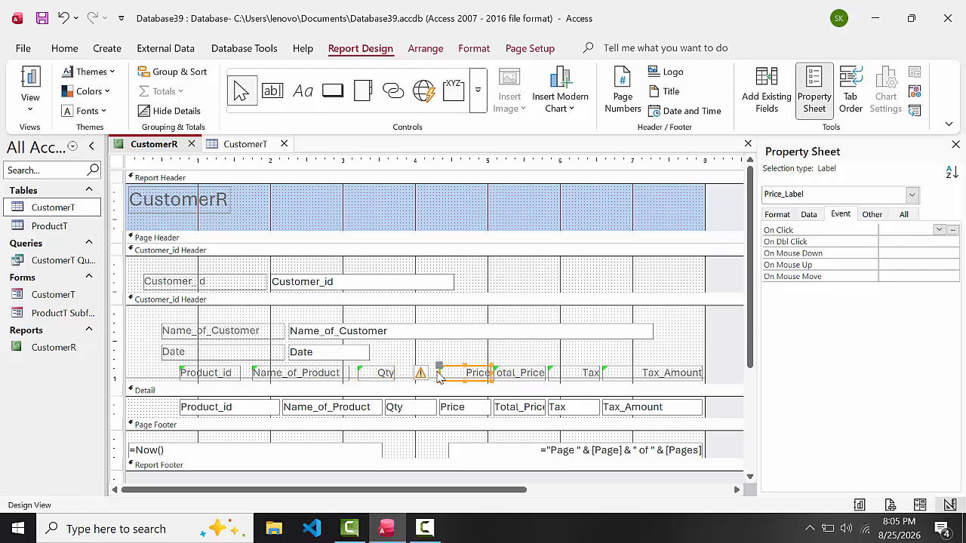
drag(439, 372, 405, 373)
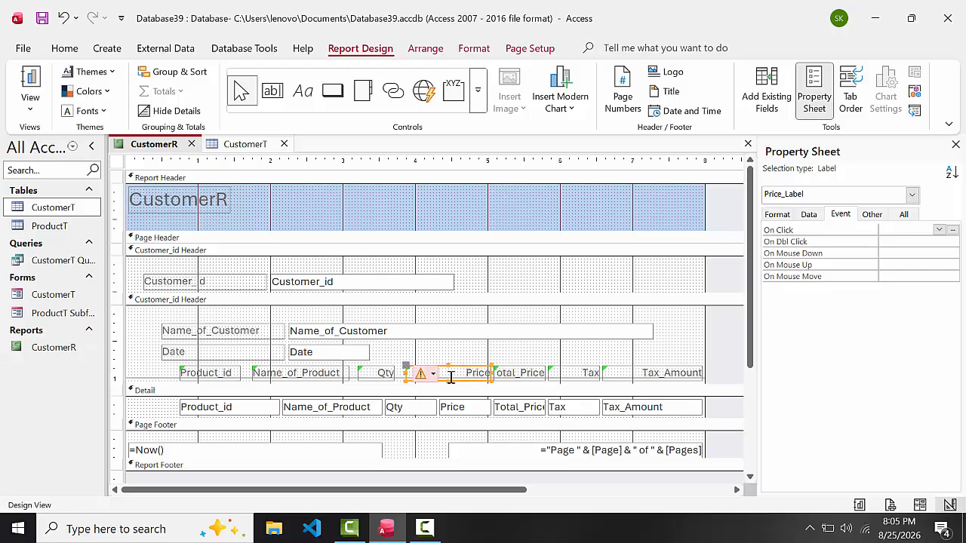
mouse_move(492, 372)
mouse_down()
mouse_move(439, 375)
mouse_move(451, 372)
mouse_up()
Extend the Total_Price header label towards Price and pull in its right edge so the full caption fits.
click(502, 372)
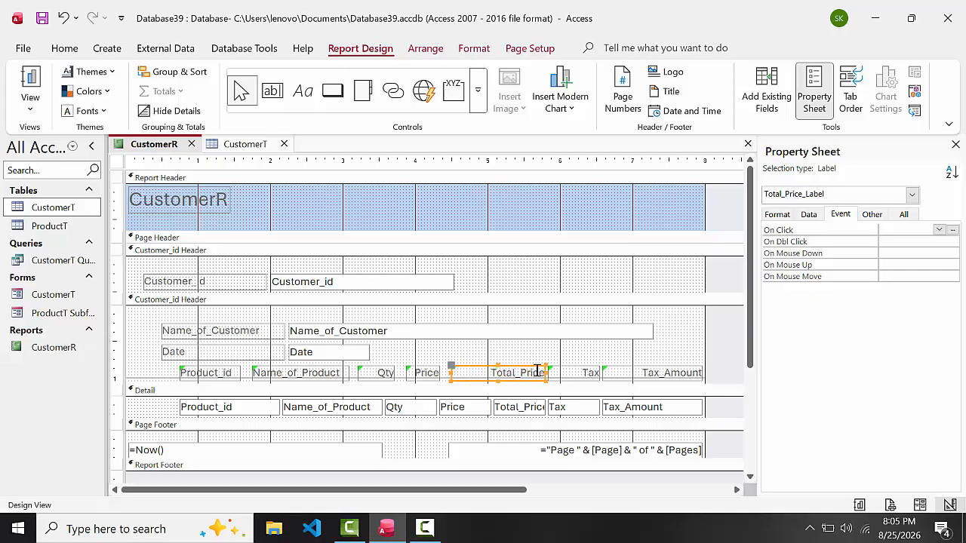
click(537, 372)
drag(547, 373, 528, 372)
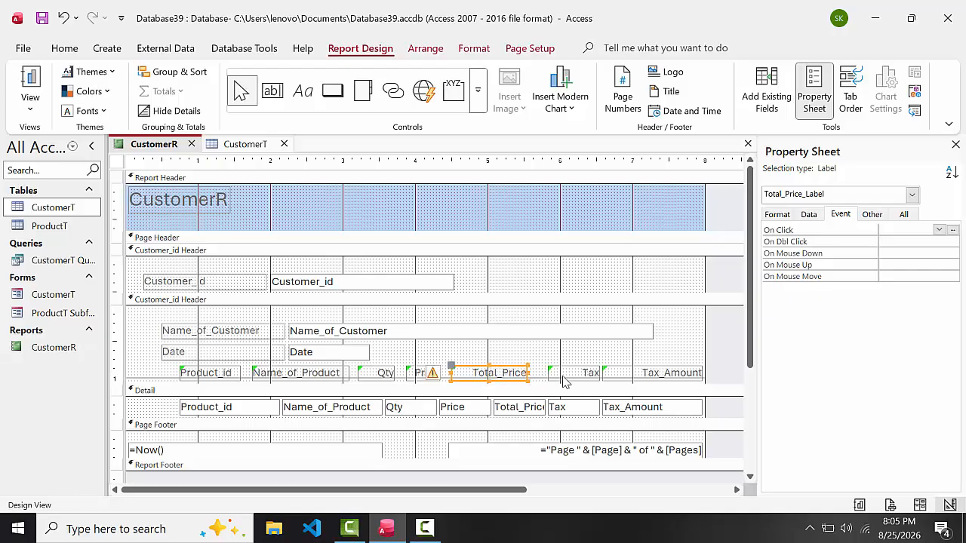
click(562, 373)
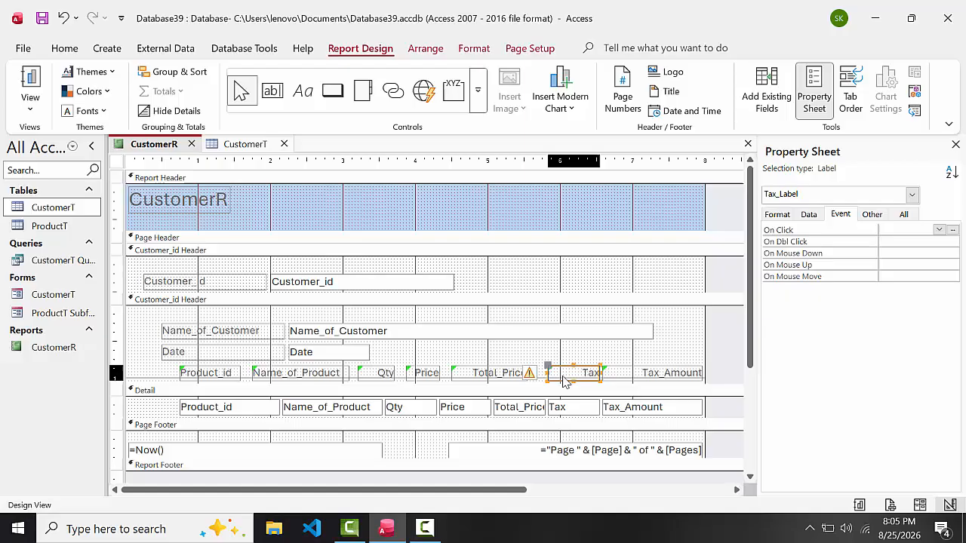
Preview the CustomerR report for Customer_id 1 and return to Design View.
click(42, 77)
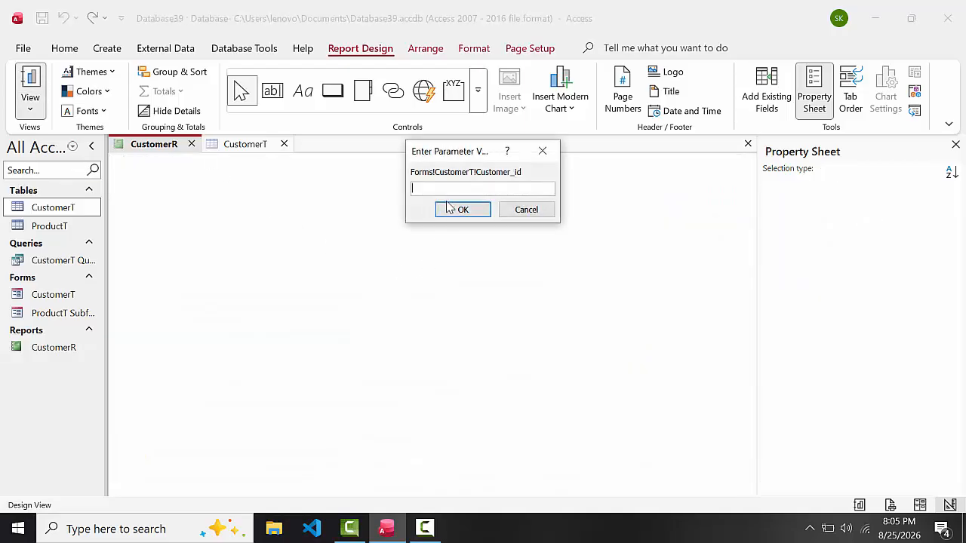
click(450, 209)
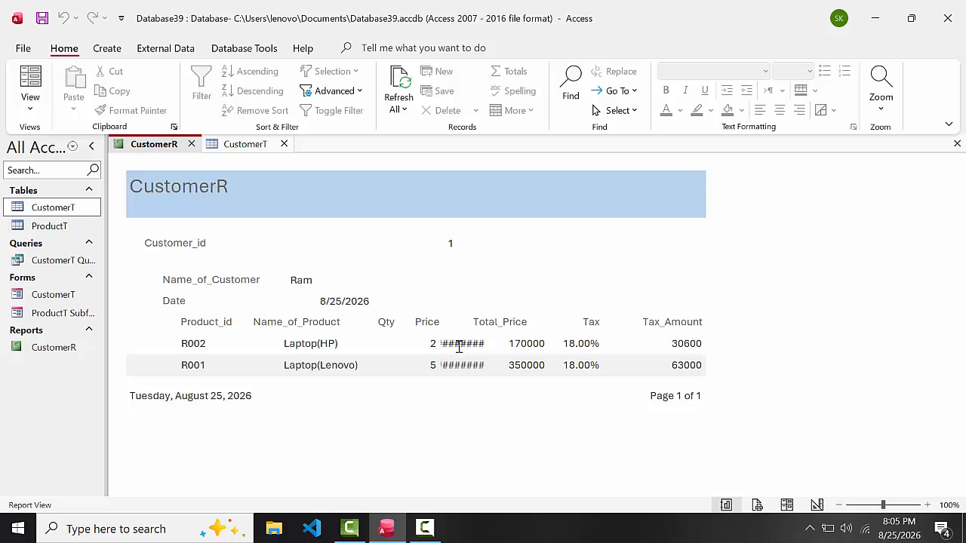
click(30, 106)
click(64, 232)
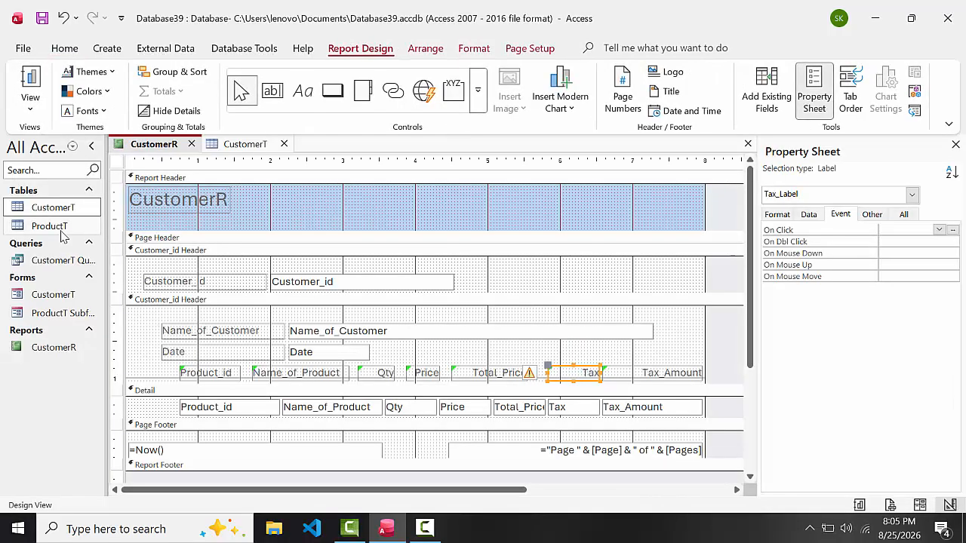
Narrow the Product_id text box in the Detail section, and shift and narrow the Name_of_Product text box beside it.
click(458, 409)
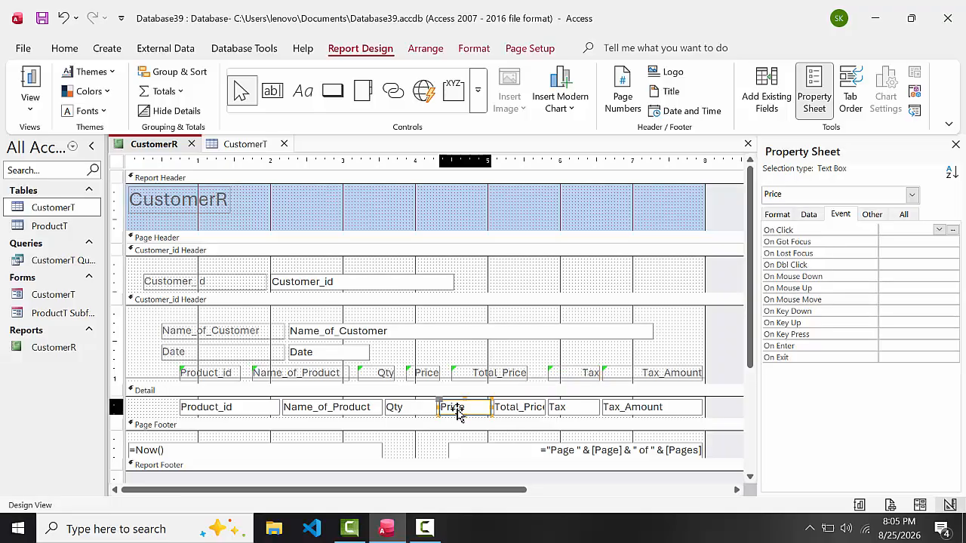
click(339, 410)
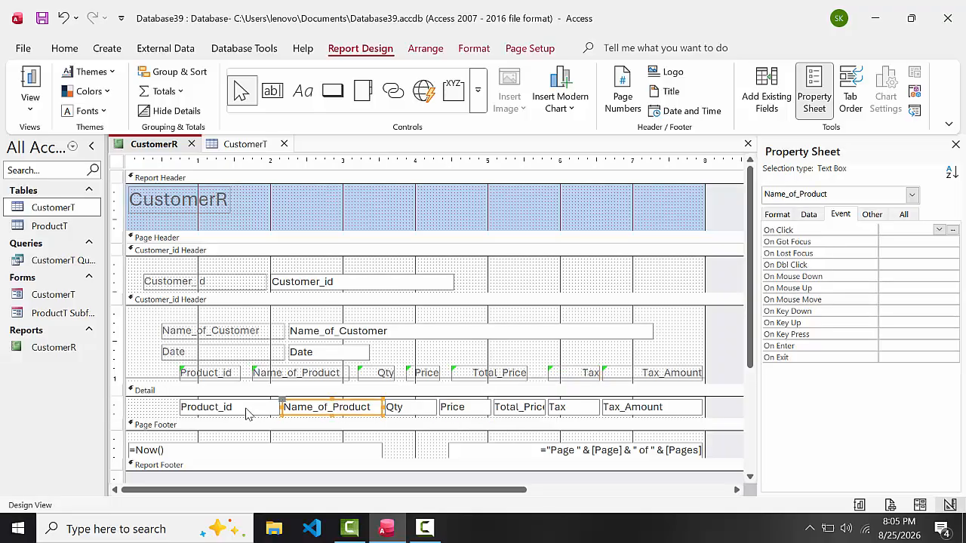
click(249, 409)
drag(277, 406, 244, 407)
click(300, 413)
drag(268, 404, 245, 406)
drag(382, 407, 334, 406)
Move the Qty text box in the Detail section left, next to Name_of_Product and beneath its label.
click(361, 409)
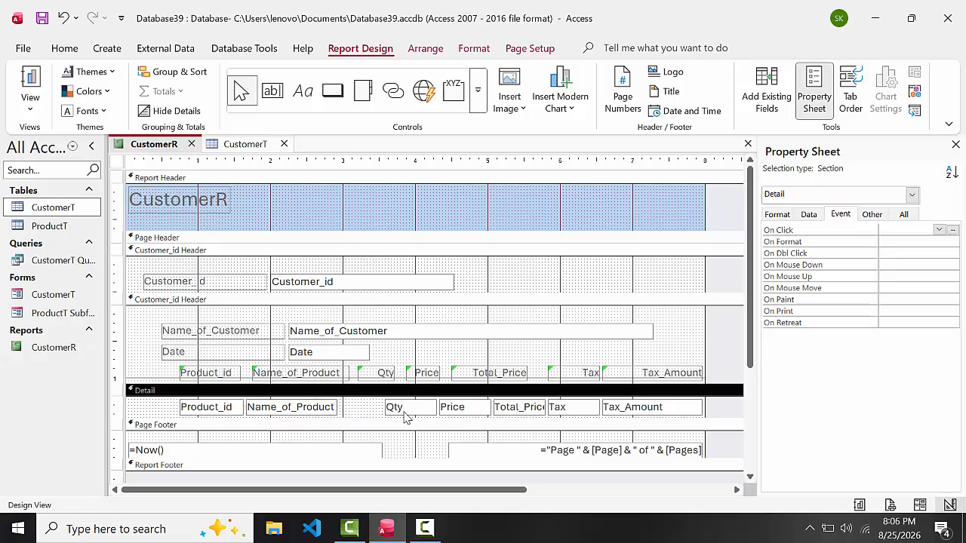
click(399, 411)
drag(399, 412, 358, 411)
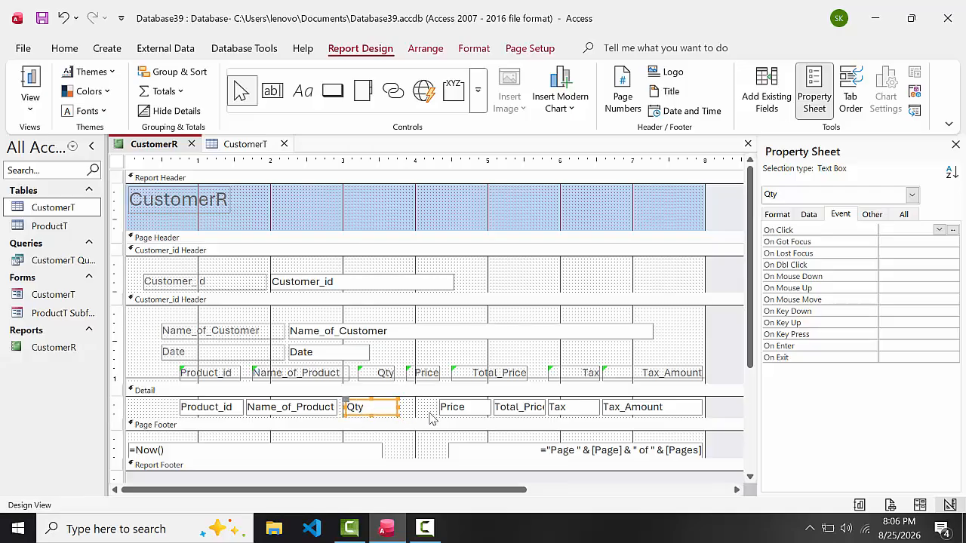
Widen the Price and Total_Price text boxes in the Detail section to the left, keeping a gap between them.
click(447, 413)
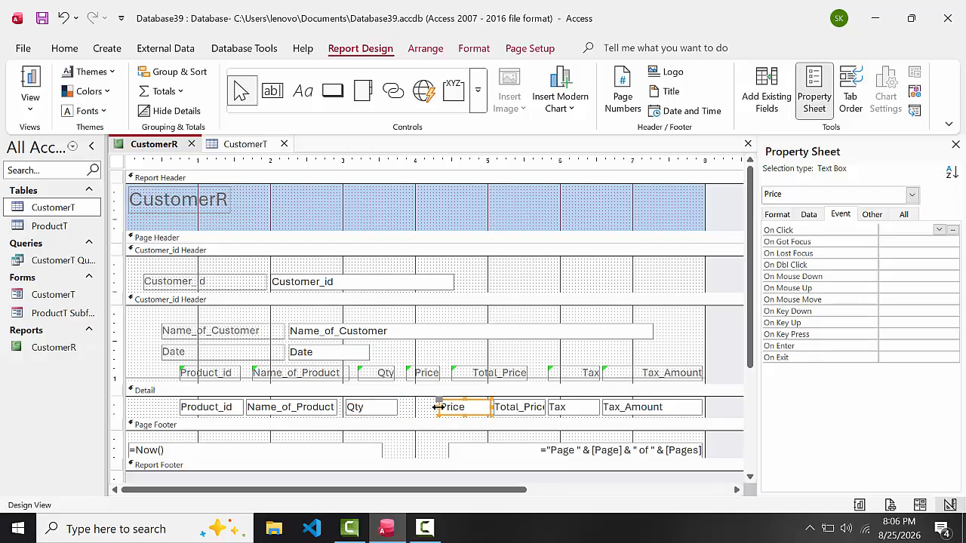
drag(436, 407, 407, 408)
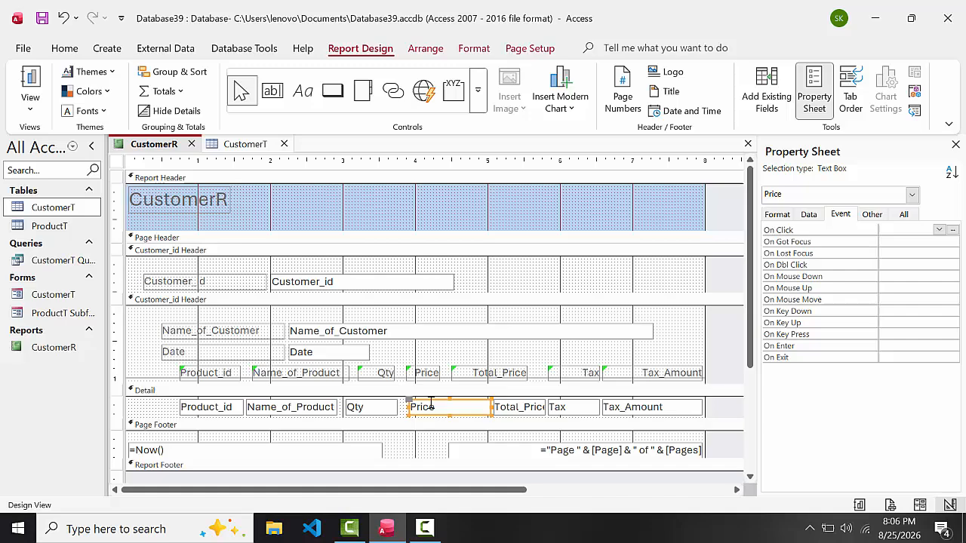
drag(491, 408, 484, 406)
click(498, 408)
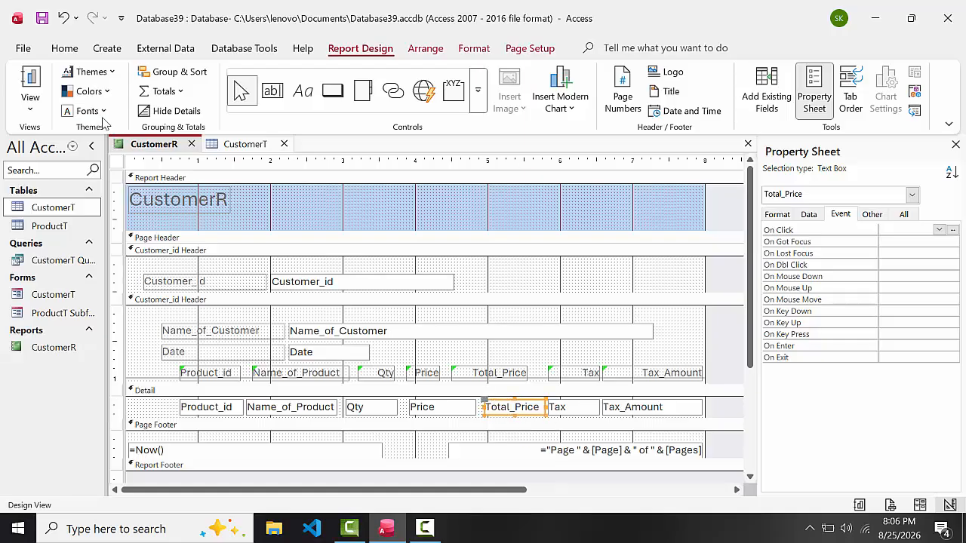
Preview the CustomerR report for Customer_id 2, then return to its design.
click(31, 84)
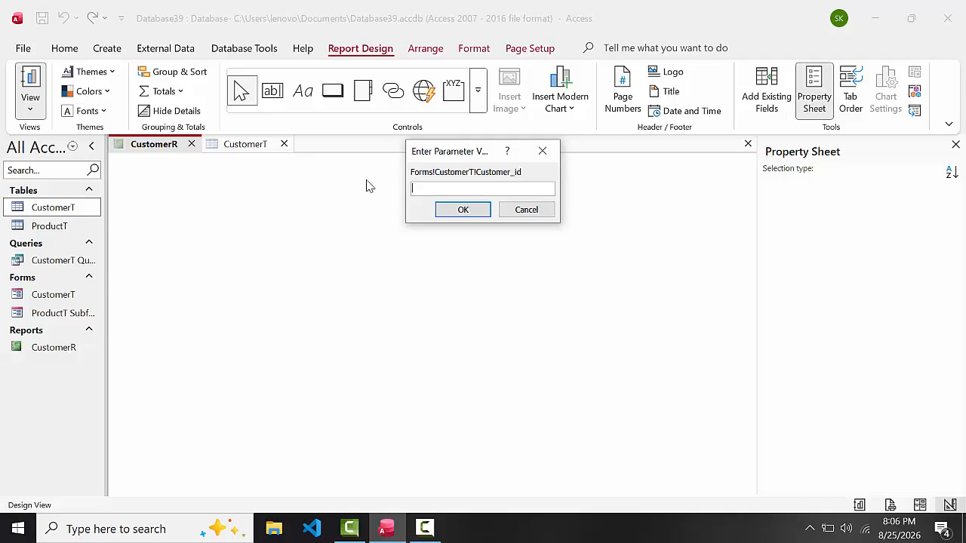
text(2)
key(Return)
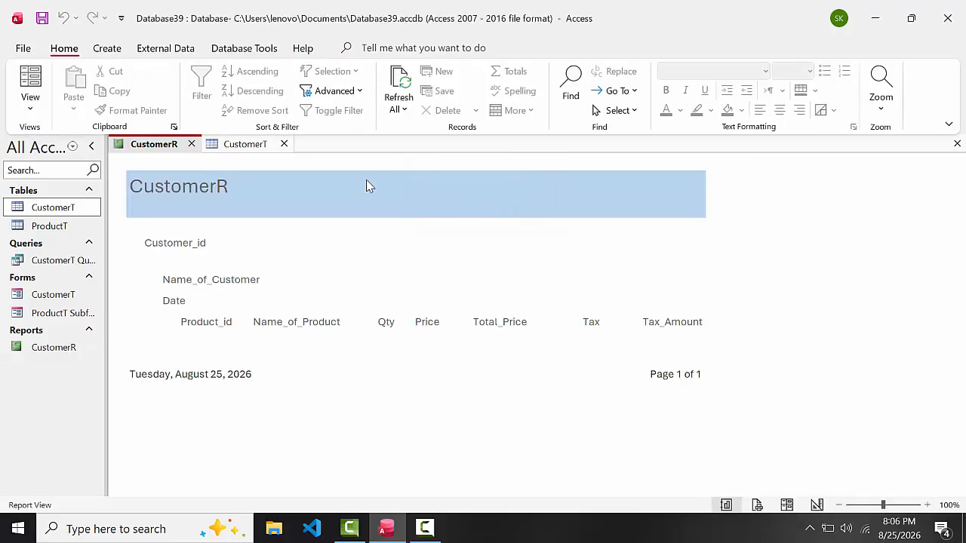
click(30, 103)
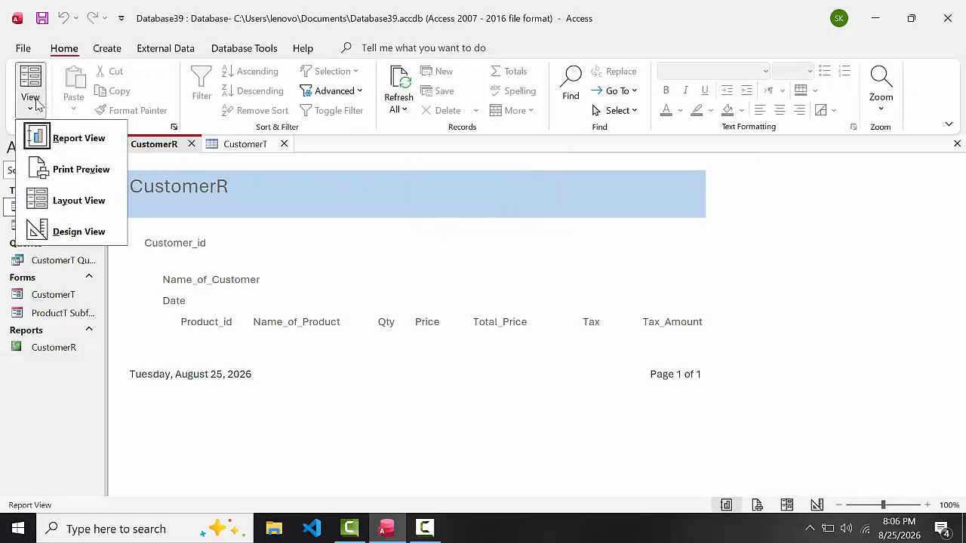
click(89, 231)
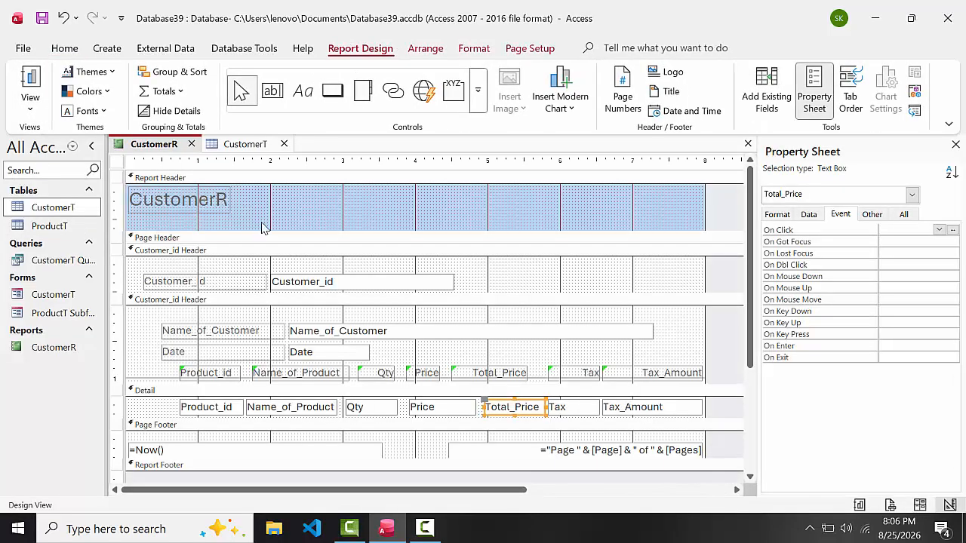
Preview the adjusted report columns for Customer_id 1 and reopen the report's design.
click(33, 79)
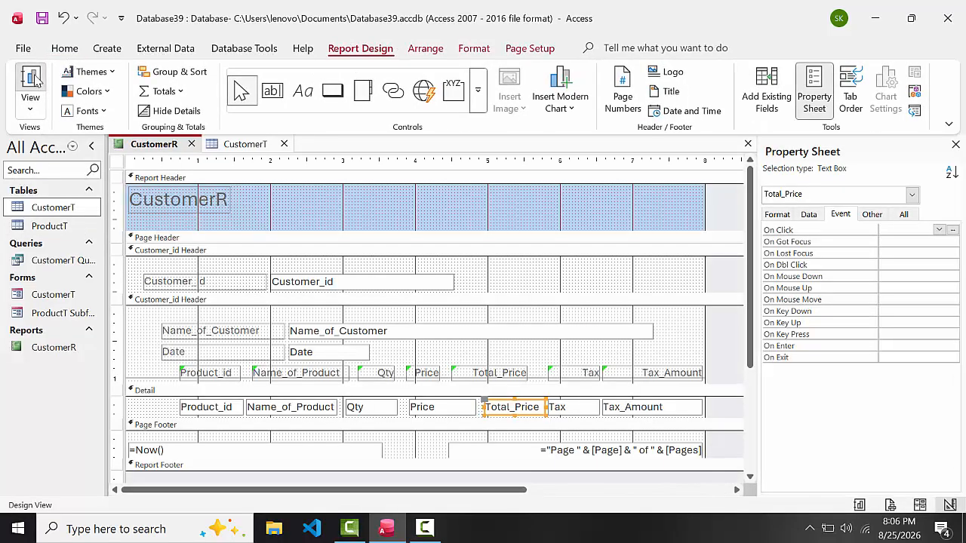
text(1)
key(Return)
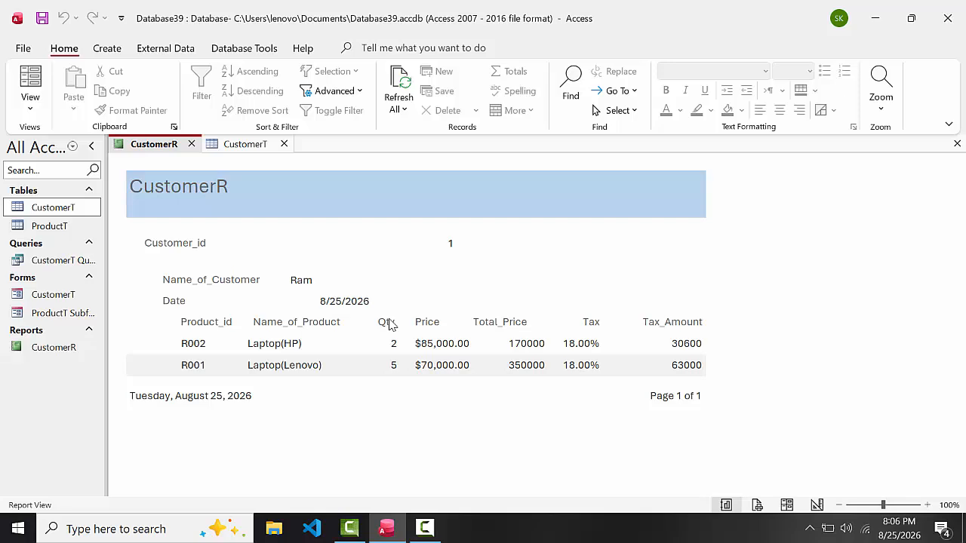
click(30, 104)
click(68, 228)
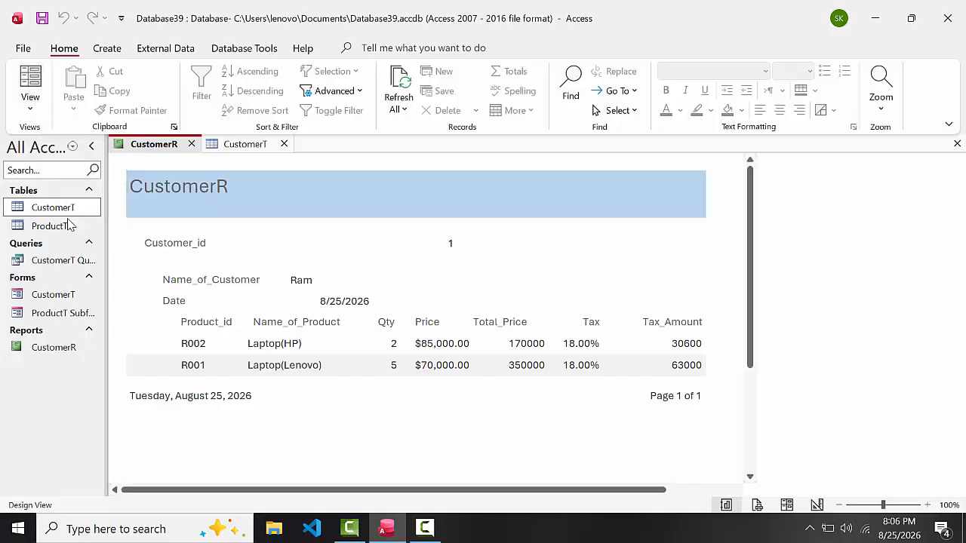
Change the title label in the report header to "Indian Shop".
click(221, 199)
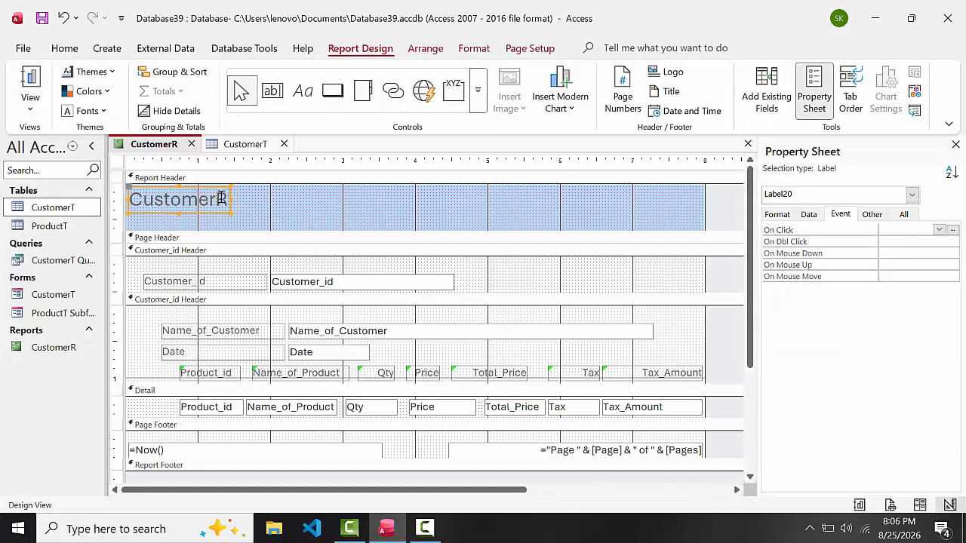
click(223, 193)
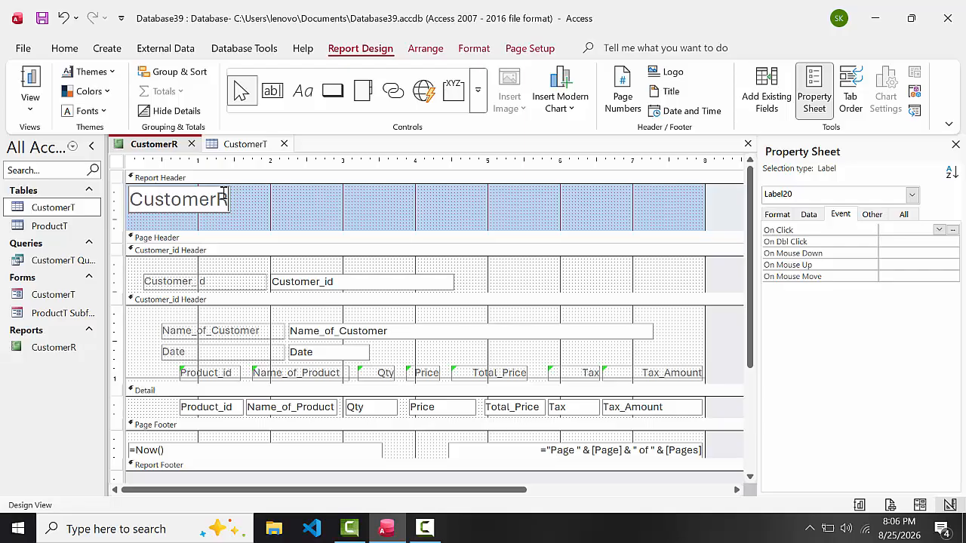
key(BackSpace)
key(BackSpace)
key(BackSpace)
key(BackSpace)
key(BackSpace)
key(BackSpace)
key(BackSpace)
key(BackSpace)
key(BackSpace)
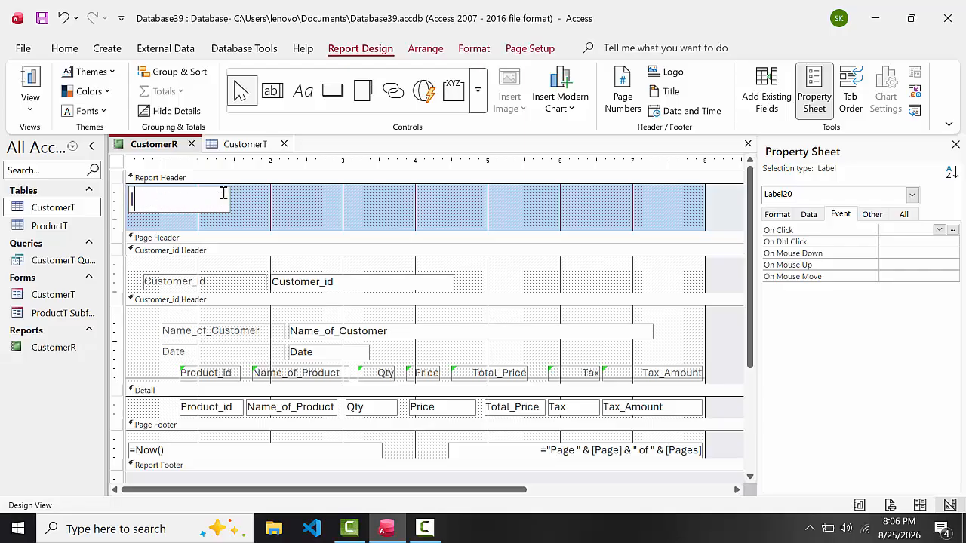
text(Indian Shop)
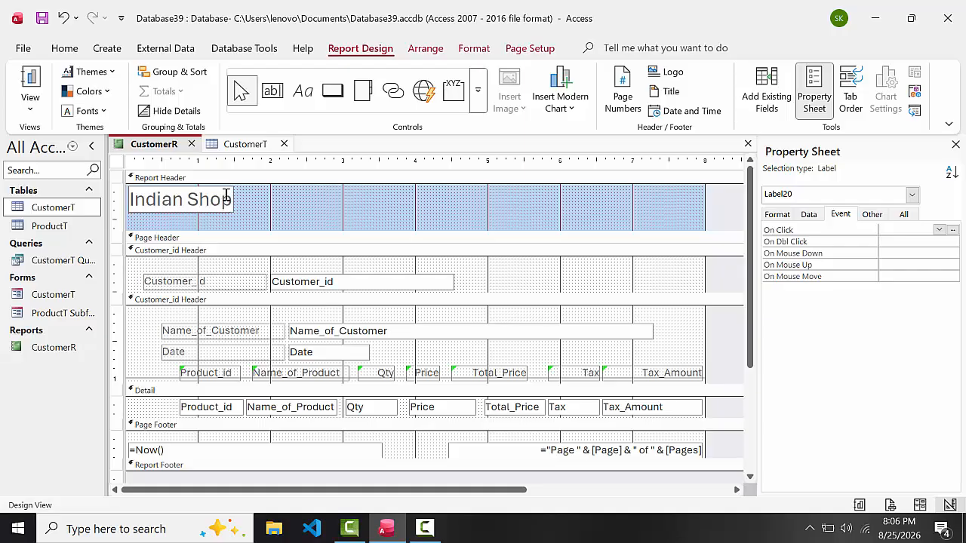
click(244, 213)
View the report with its new header title for Customer_id 1.
click(30, 83)
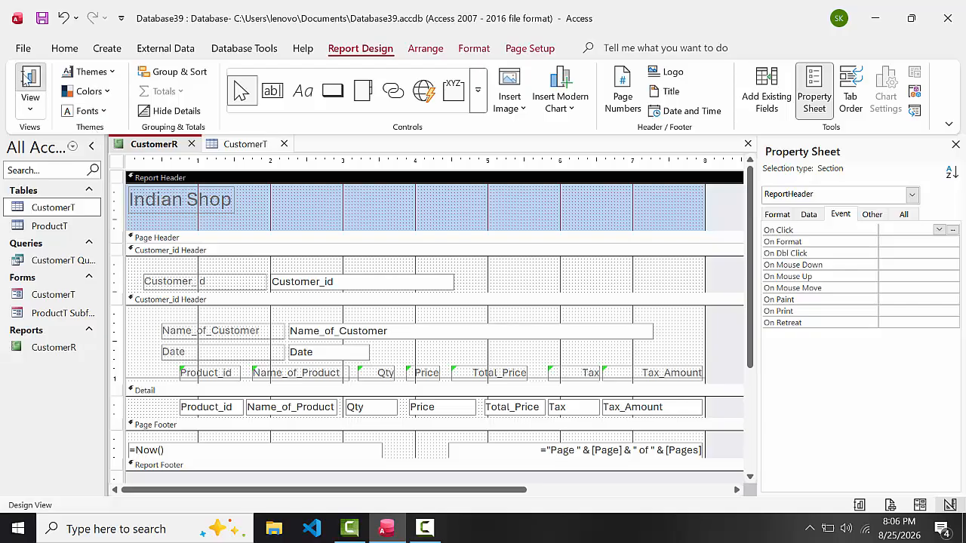
text(1)
key(Return)
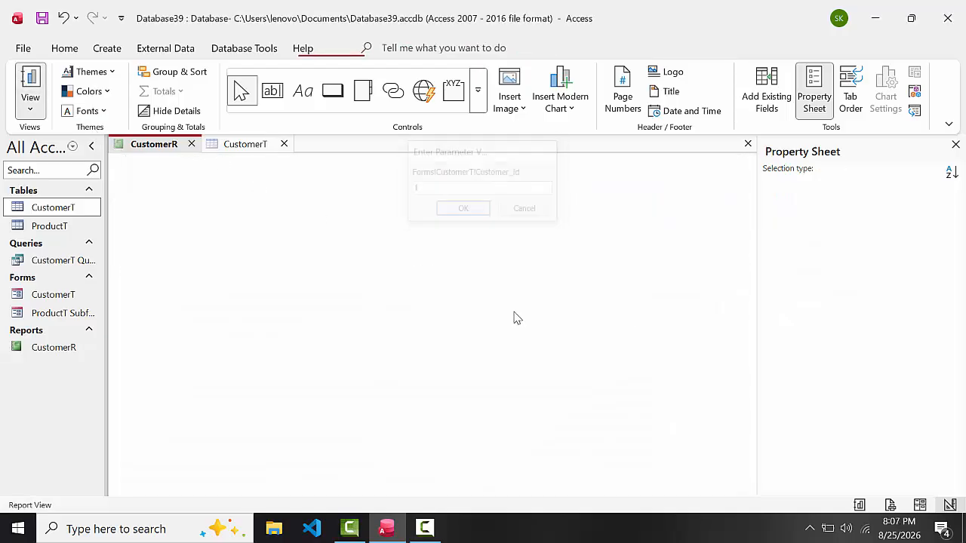